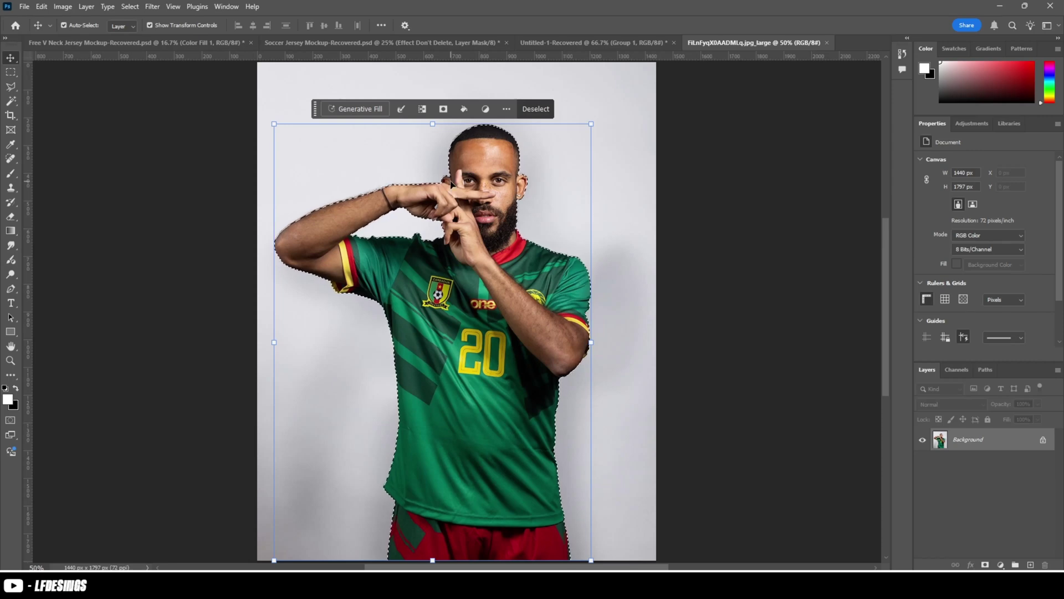
- Copy the selected player from the background photo onto a new layer
key("ctrl+j")
key("l")
scroll(485, 290, "up", 3)
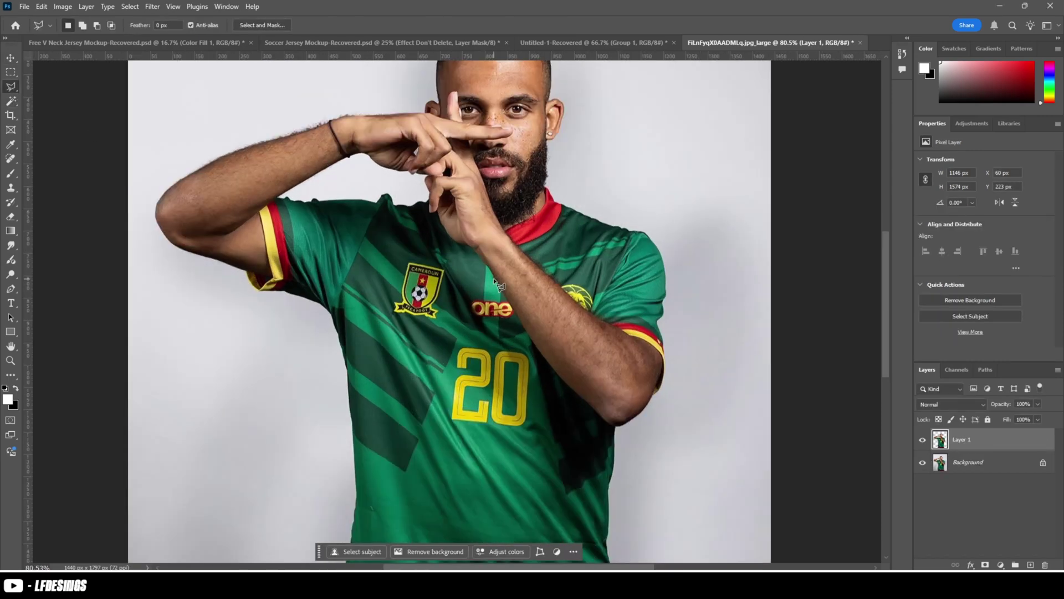
- Start a Pen tool path around the lower hand's fingers and along the edge of its palm
scroll(479, 256, "up", 4)
left_click(10, 289)
scroll(402, 185, "up", 2)
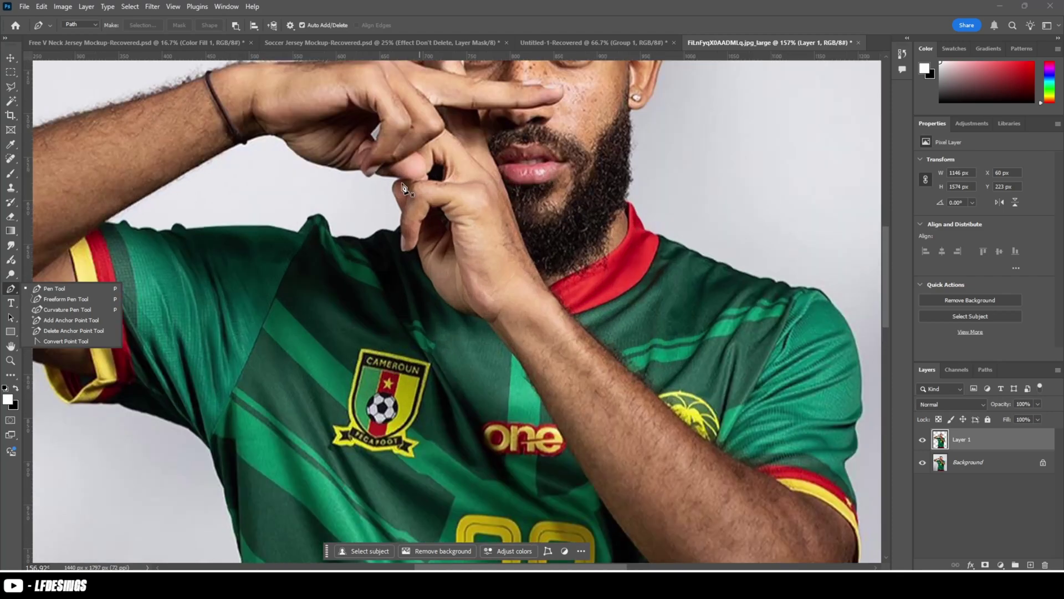
left_click(402, 182)
scroll(383, 188, "up", 6)
left_click(408, 172)
left_click_drag(377, 203, 381, 209)
left_click(429, 256)
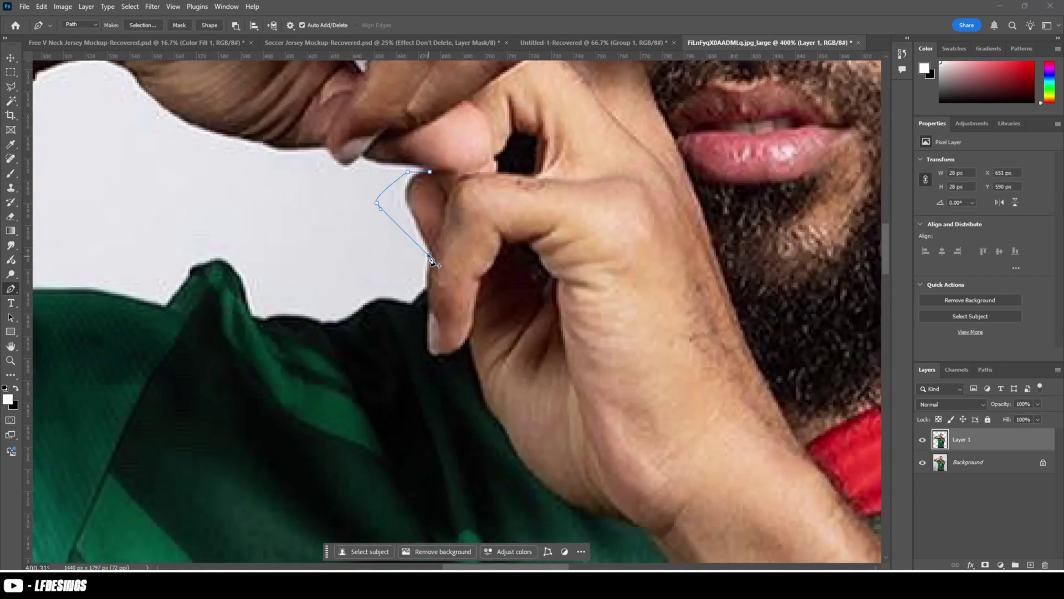
left_click(427, 351)
left_click(447, 354)
left_click(466, 341)
left_click(547, 487)
- Continue the path along the wrist and the forearm's lower edge down to the elbow
scroll(521, 443, "down", 4)
left_click(541, 443)
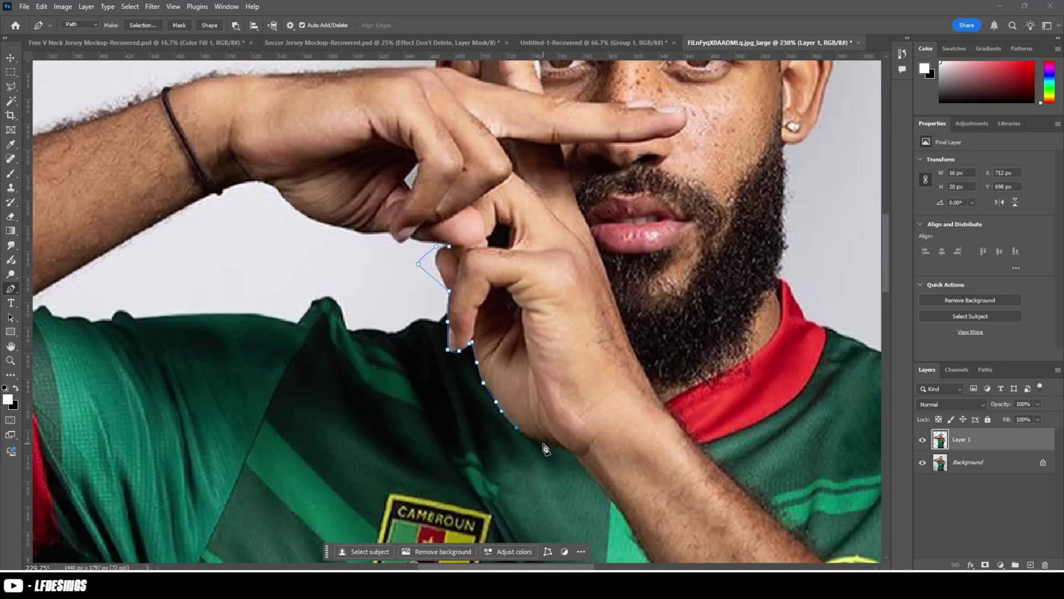
left_click(571, 453)
scroll(571, 453, "right", 1)
left_click(544, 467)
scroll(559, 485, "down", 5)
left_click_drag(562, 462, 457, 358)
left_click(457, 357)
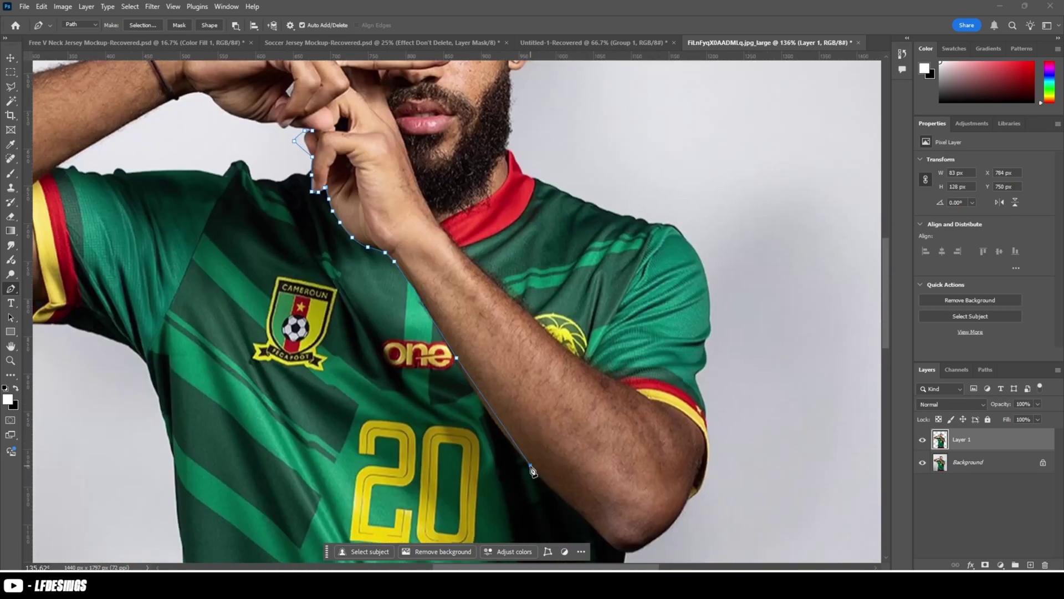
scroll(579, 517, "down", 3)
left_click(602, 454)
left_click(614, 467)
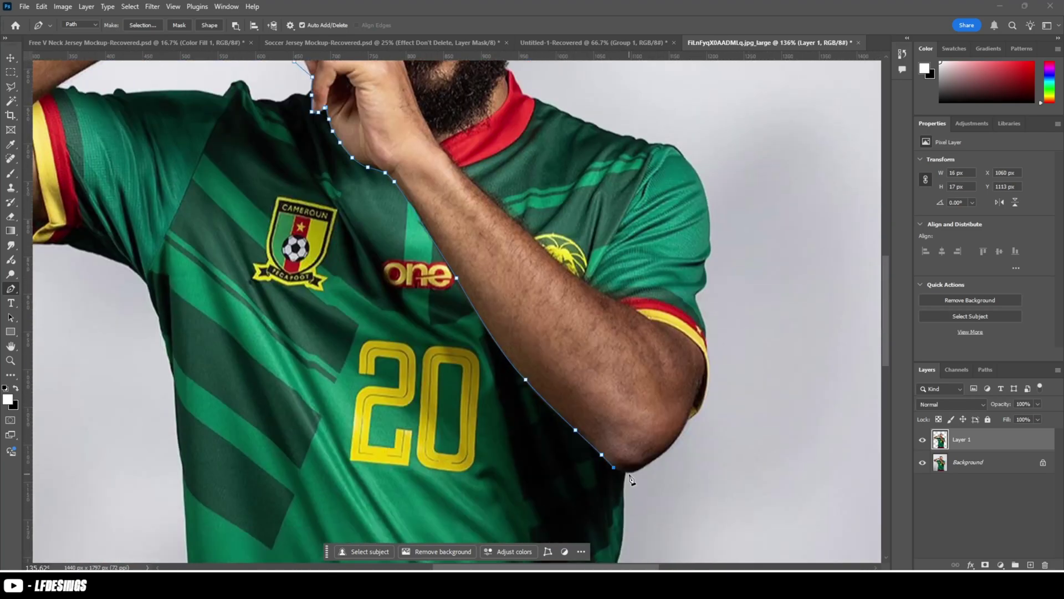
- Trace around the elbow, sleeve cuff and forearm's upper edge, and close the path around the hands
scroll(680, 333, "up", 4)
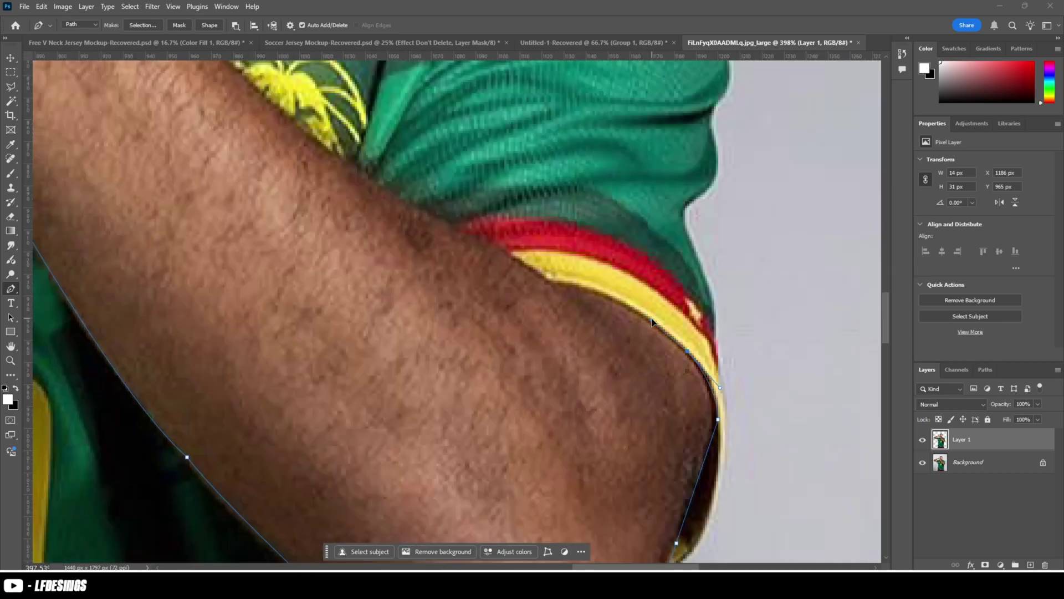
left_click(484, 240)
scroll(490, 247, "down", 4)
left_click(451, 226)
scroll(444, 224, "up", 3)
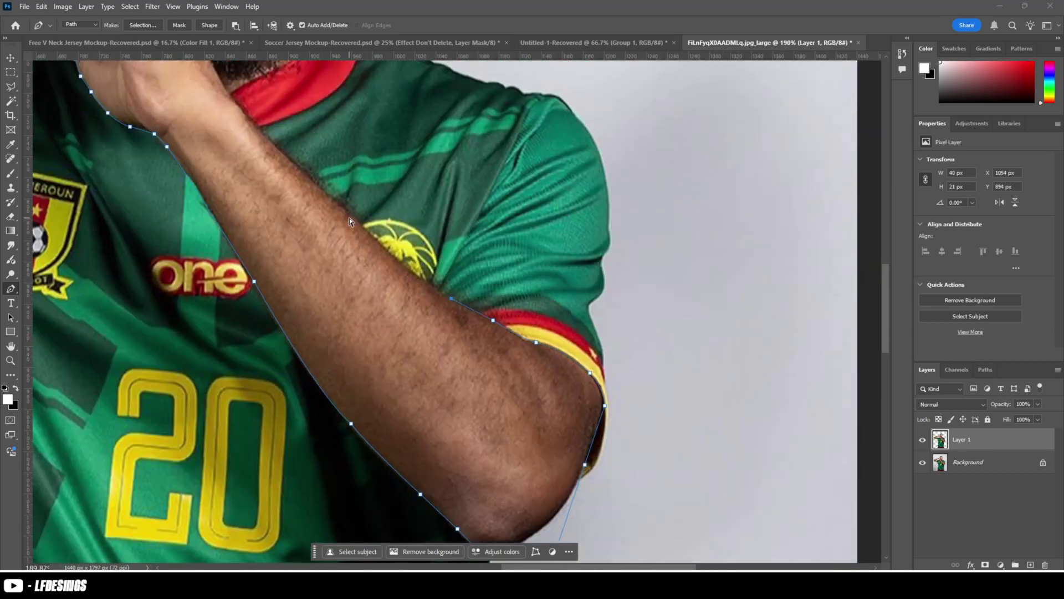
left_click_drag(361, 227, 318, 185)
scroll(319, 189, "down", 5)
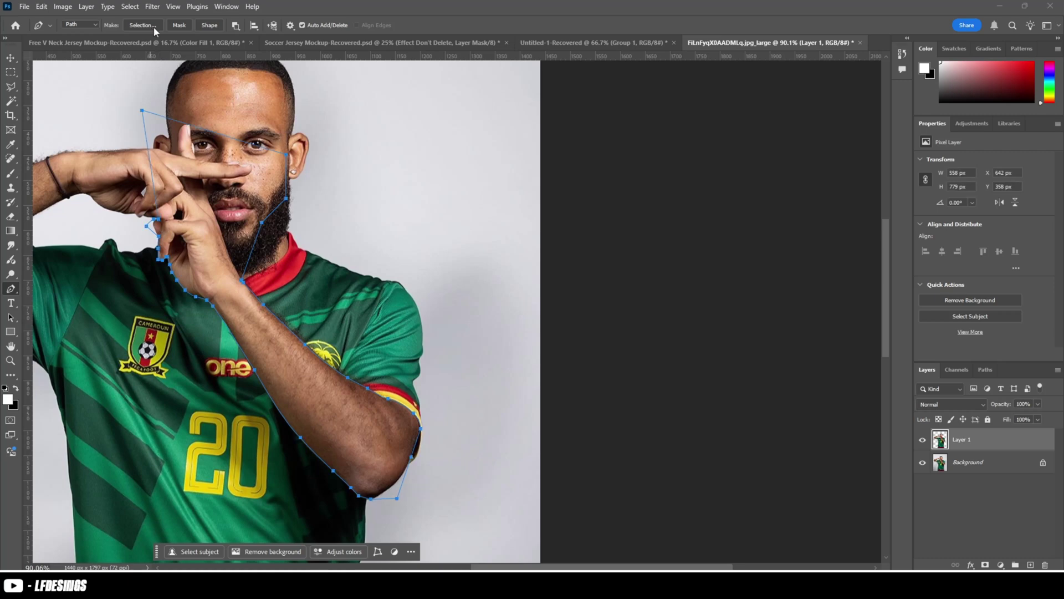
- Turn the path into a selection and copy the selected area onto a new layer
left_click(155, 30)
key("Return")
key("ctrl+j")
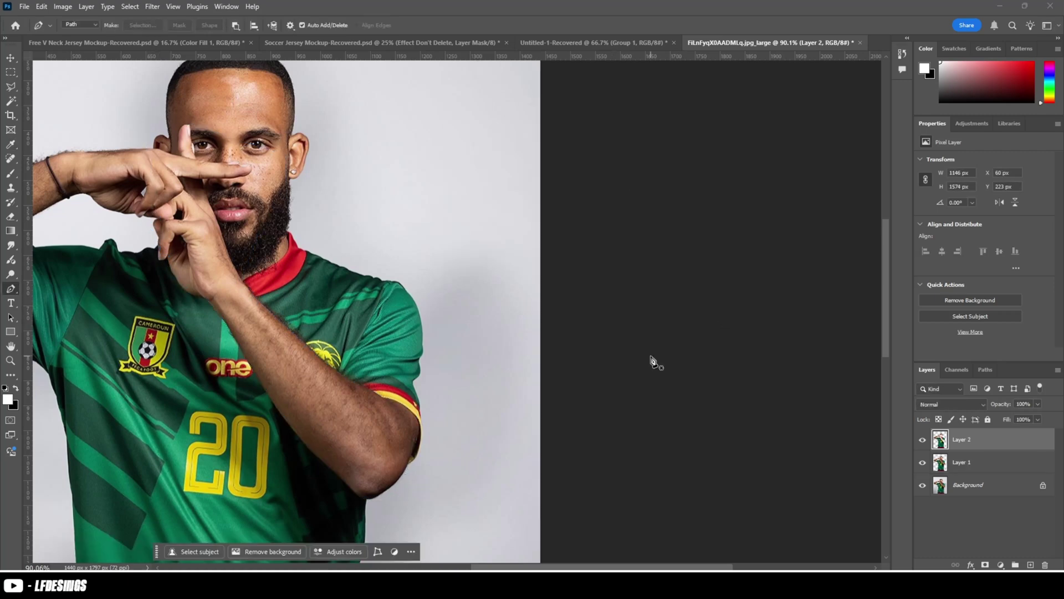
- Remove the background of the placed man-utd-25-26-home-kit (21) image and convert its layer to a smart object
scroll(663, 439, "down", 2)
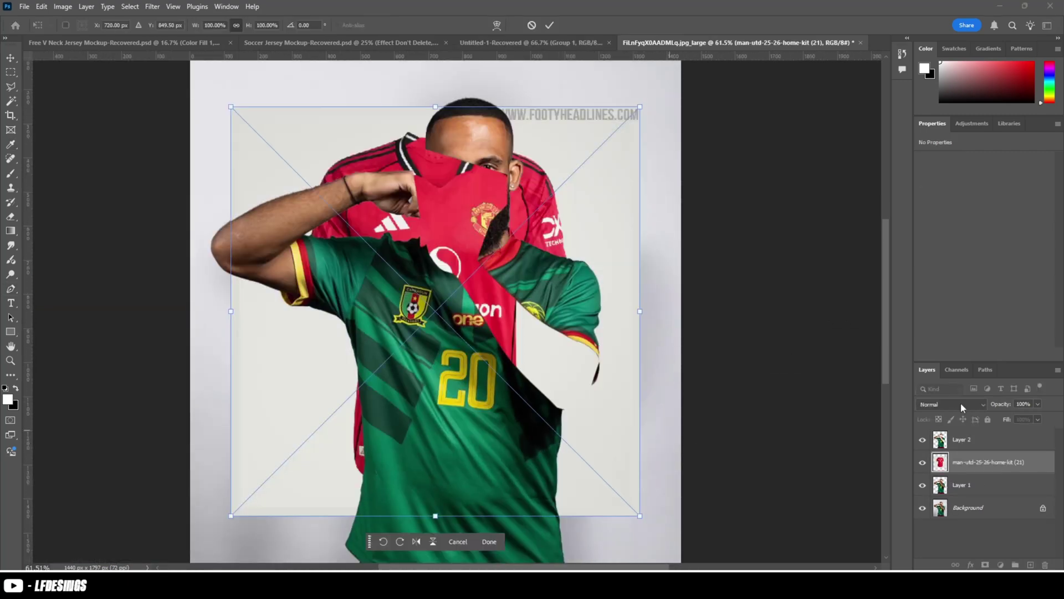
key("Return")
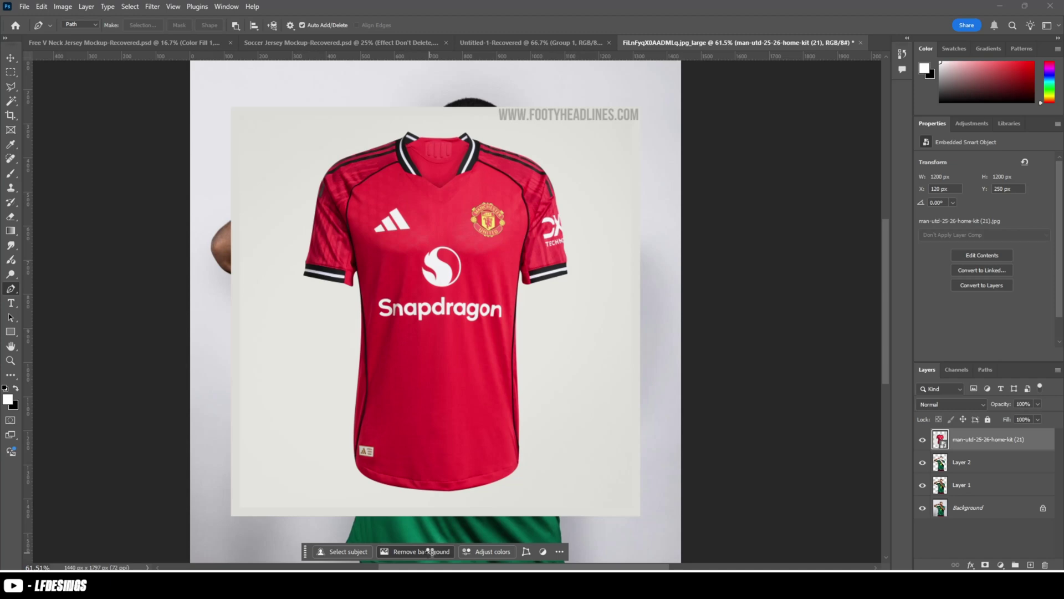
left_click(430, 551)
key("l")
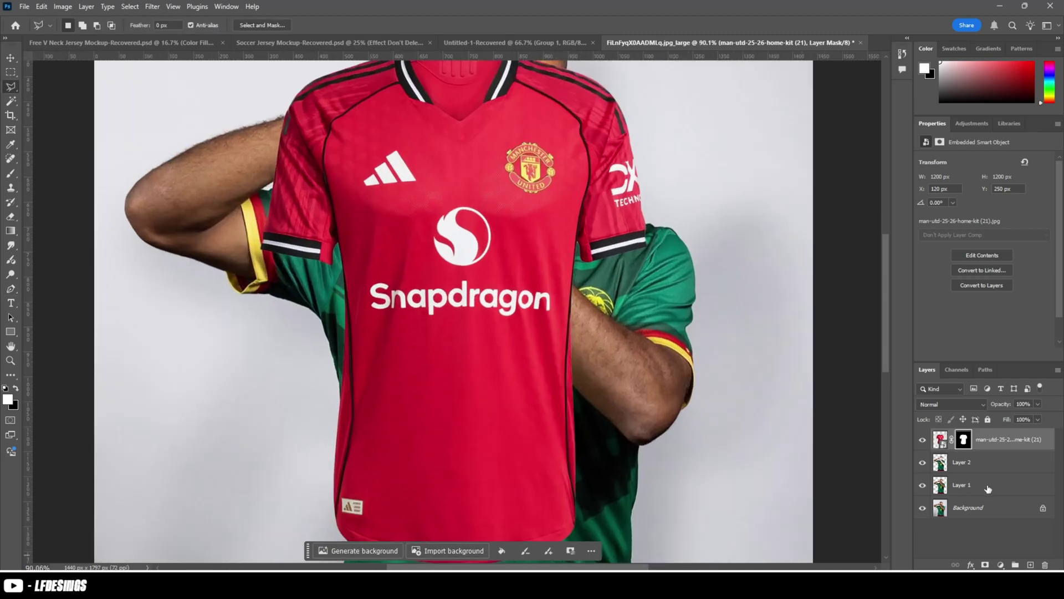
right_click(982, 441)
left_click(1000, 350)
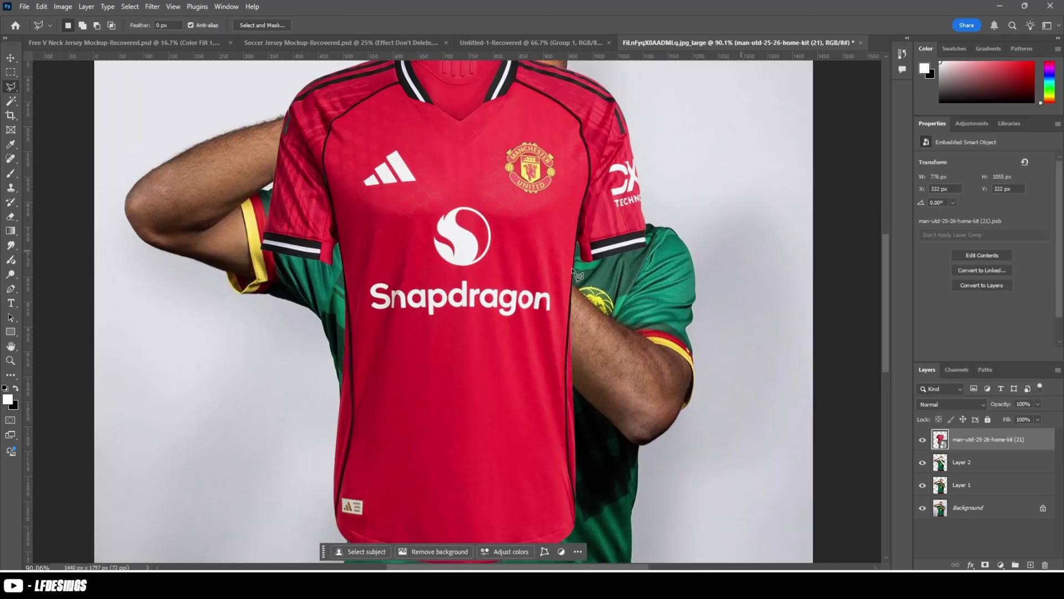
- Trace the red jersey's sleeve seam on the adidas-logo side with the Polygonal Lasso, from the armpit up to the collar
left_click(339, 245)
left_click(332, 122)
double_click(340, 116)
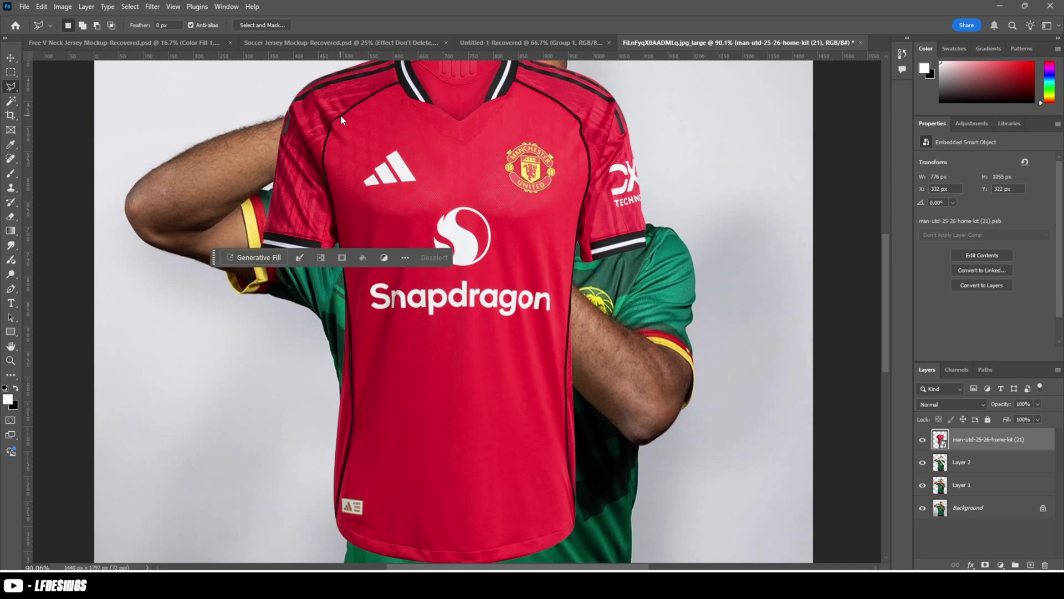
scroll(334, 122, "up", 3)
scroll(364, 145, "up", 1)
left_click(383, 153, "shift")
scroll(429, 145, "down", 1)
left_click(452, 166)
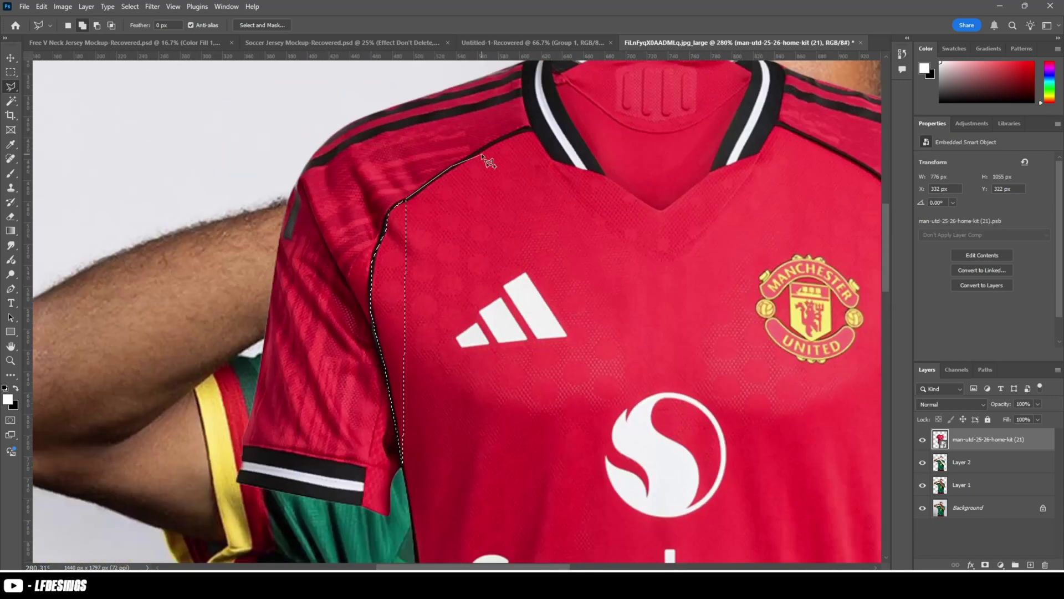
left_click(508, 135)
left_click(527, 129)
left_click(531, 127)
left_click(523, 97)
- Complete the lasso selection by enclosing the shoulder and the whole sleeve on the adidas-logo side
scroll(522, 84, "up", 5)
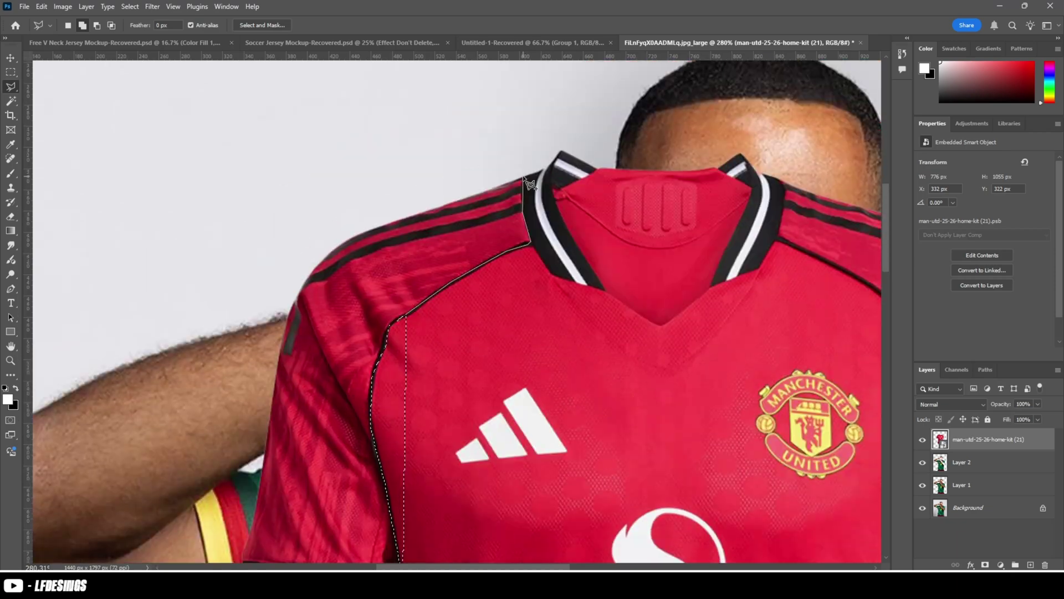
left_click(532, 154)
scroll(456, 103, "down", 2)
left_click(353, 48)
left_click(218, 513)
left_click(386, 505)
double_click(418, 489)
key("ctrl+j")
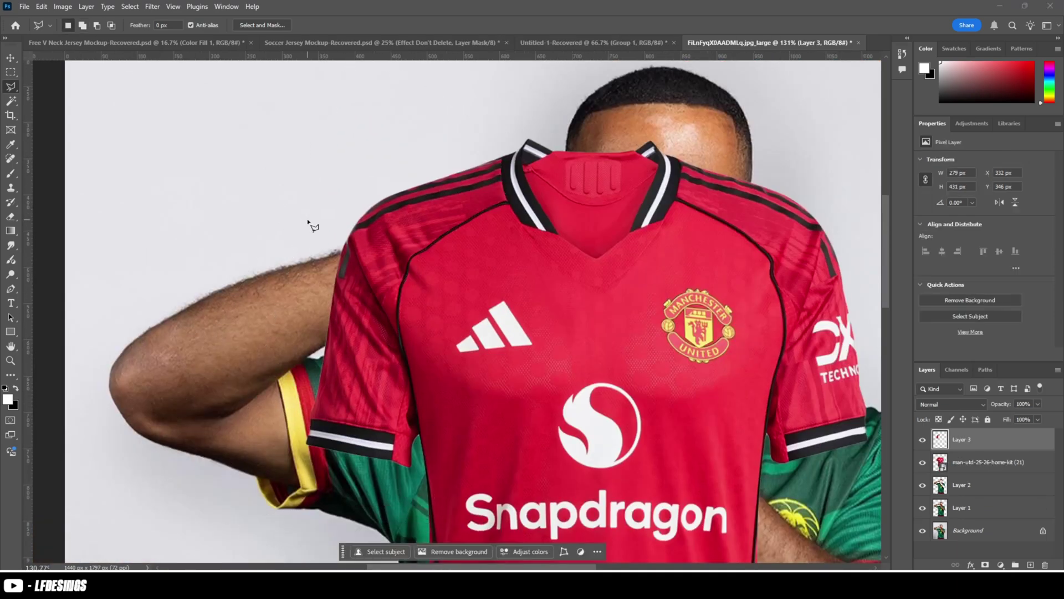
left_click(945, 442, "ctrl")
left_click(970, 464)
key("e")
left_click(411, 262)
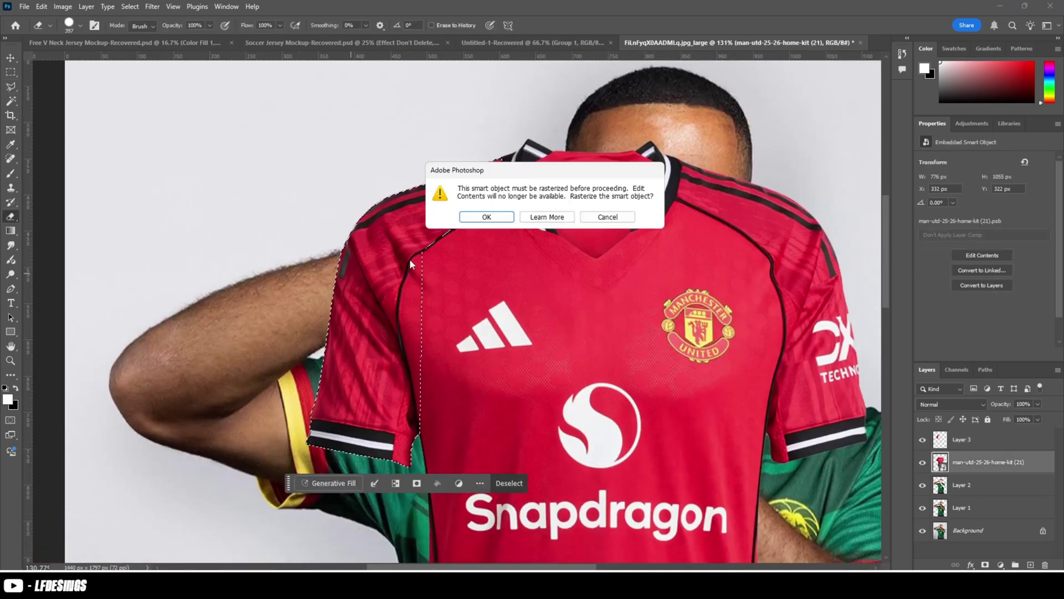
left_click(498, 220)
key("ctrl+z")
key("ctrl+d")
left_click(11, 89)
key("ctrl+z")
key("ctrl+z")
key("ctrl+z")
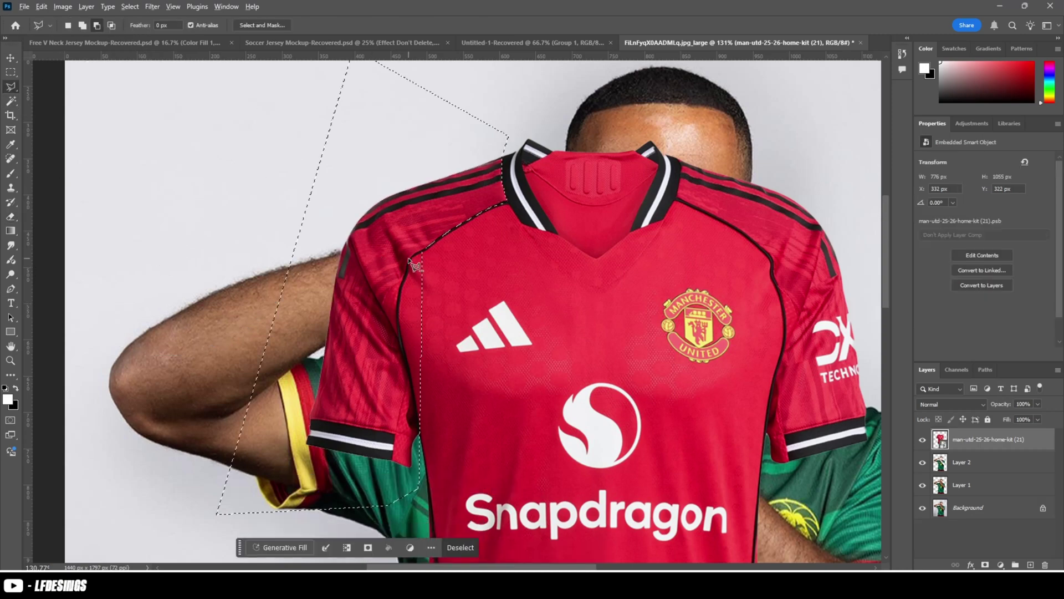
- Subtract the strip of jersey body beyond the sleeve seam from the selection
scroll(414, 257, "up", 4)
left_click(427, 250, "alt")
left_click(415, 255)
left_click(406, 271)
left_click(397, 302)
left_click(390, 339)
left_click(425, 514)
double_click(561, 333)
scroll(561, 333, "down", 4)
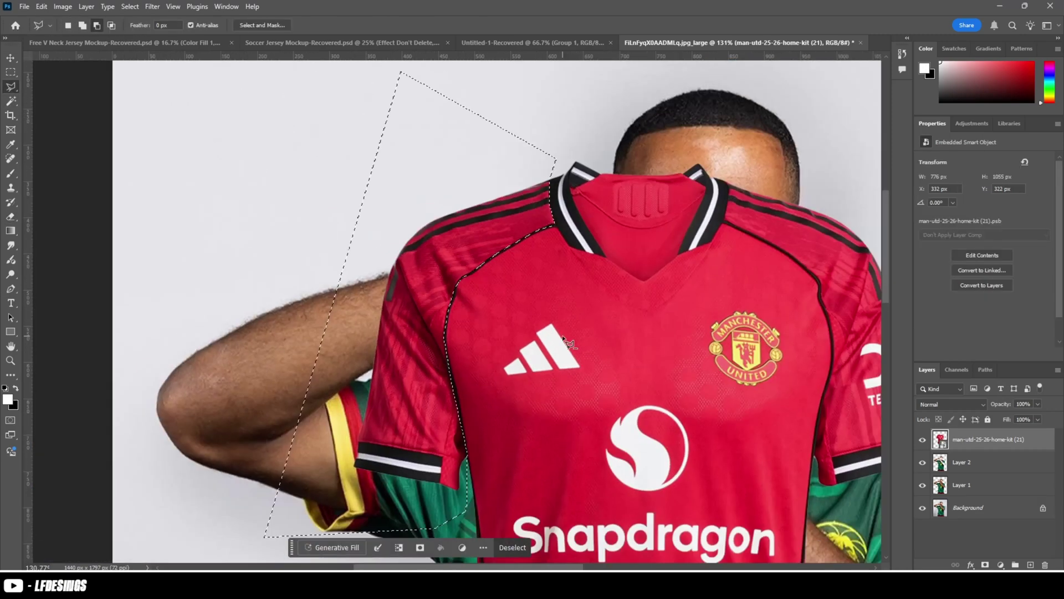
- Copy the selected sleeve onto a new layer and load its outline as a selection on the jersey layer
key("ctrl+j")
left_click(965, 463)
left_click(946, 460, "ctrl")
left_click(961, 441)
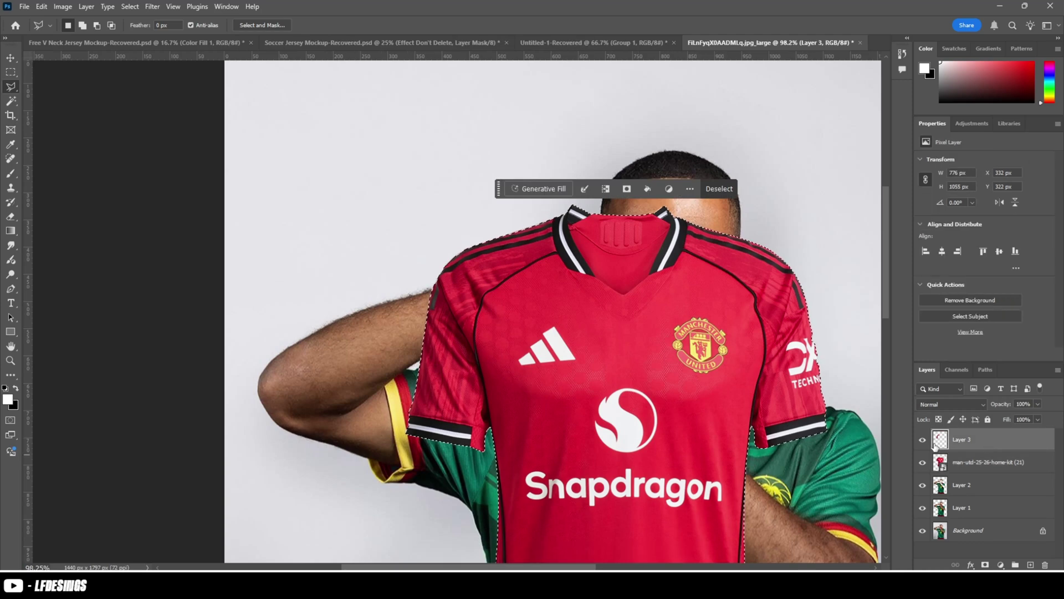
left_click(941, 440, "ctrl")
left_click(946, 463)
- Rasterize the jersey smart object and erase the adidas-side sleeve inside the selection
key("Delete")
left_click(485, 213)
left_click(9, 218)
left_click(422, 299)
left_click(485, 214)
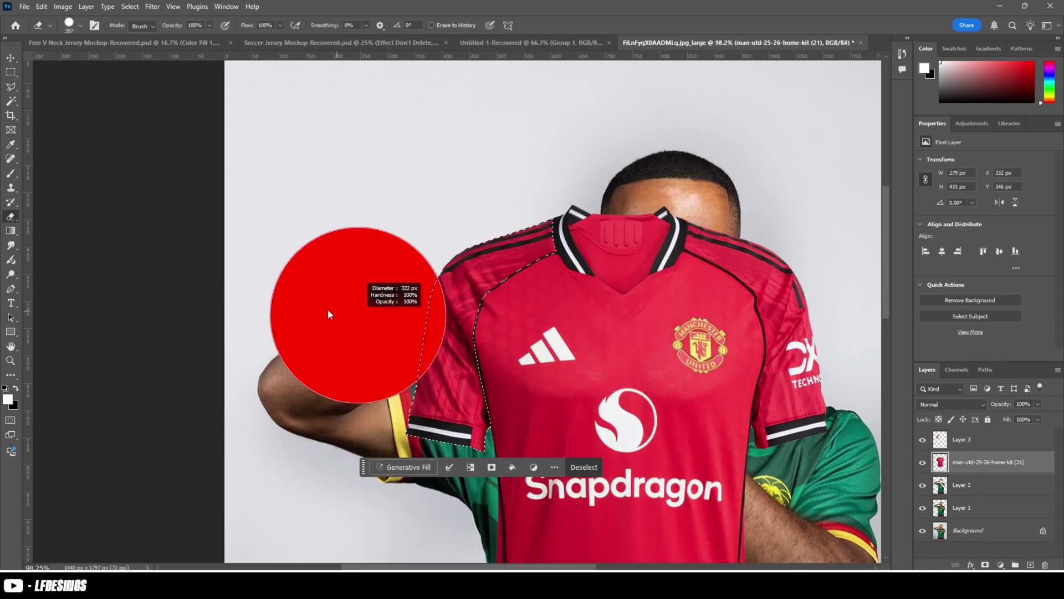
left_click_drag(493, 261, 443, 405)
- Clear the selection and hide the copied sleeve's layer
left_click(10, 74)
left_click(636, 382)
left_click(923, 439)
- Reduce the Eraser brush to 11 px for cleaning up the jersey's cut edge
left_click(11, 220)
right_click(428, 429, "alt")
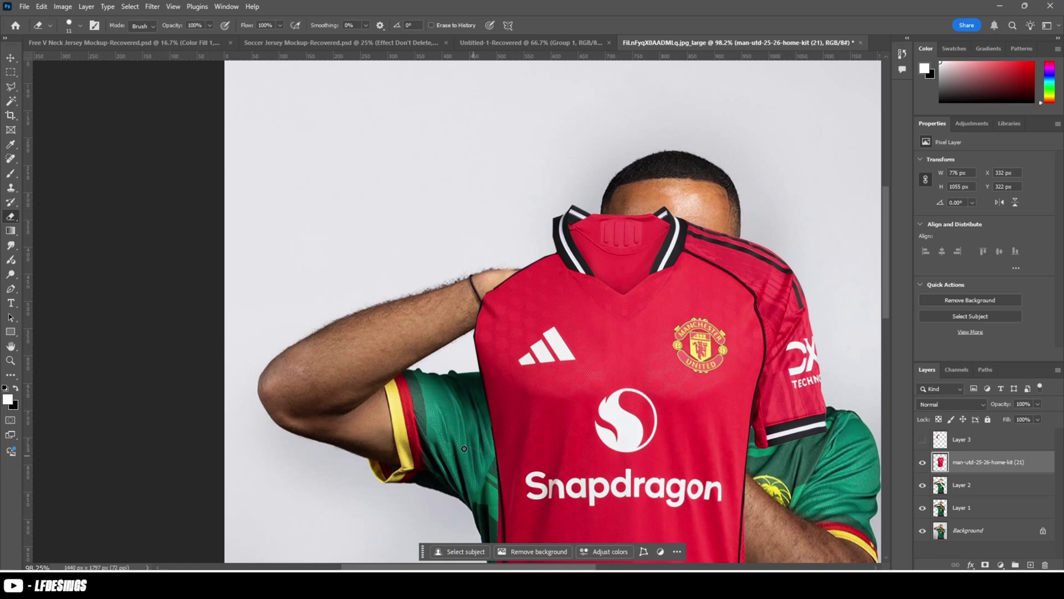
scroll(449, 375, "down", 3)
scroll(622, 432, "up", 2)
- Select the sleeve on the club-crest side with the Polygonal Lasso, following its seam from the armpit to the collar
left_click(11, 72)
left_click(10, 86)
scroll(539, 276, "up", 4)
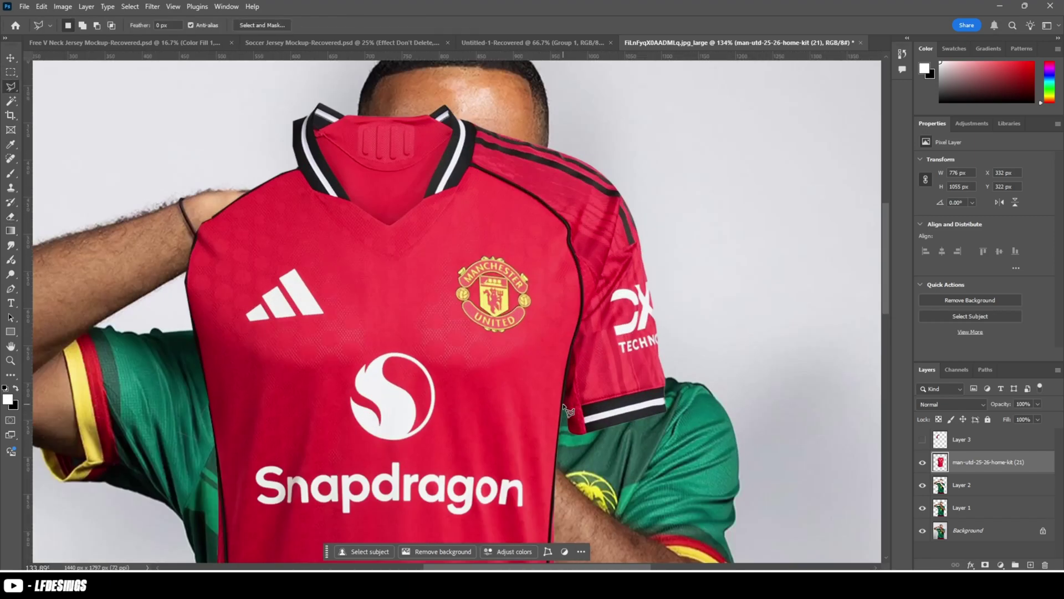
left_click(564, 406)
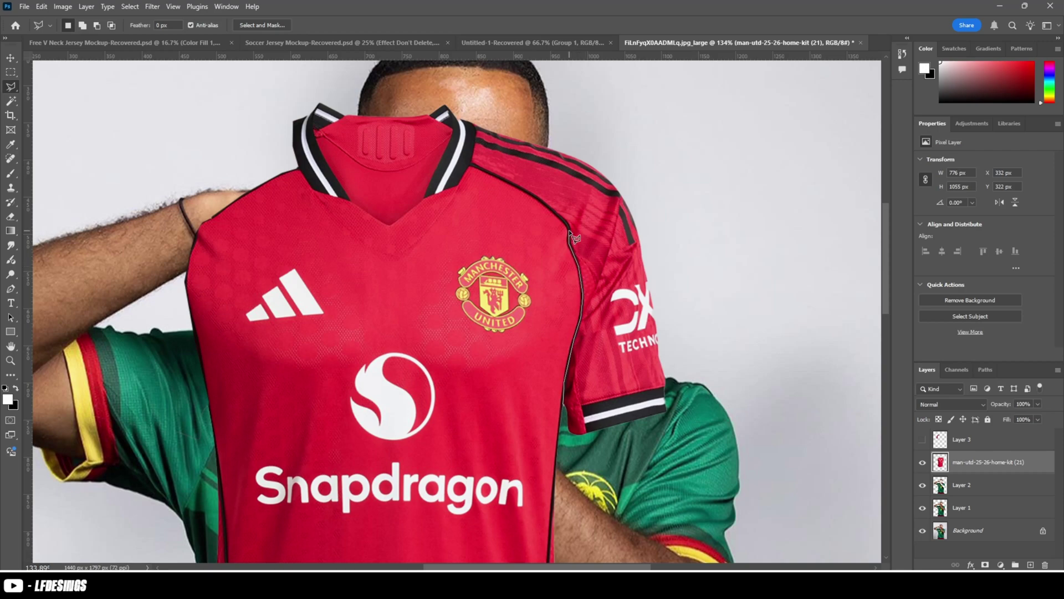
left_click(541, 100)
left_click(699, 174)
left_click(663, 491)
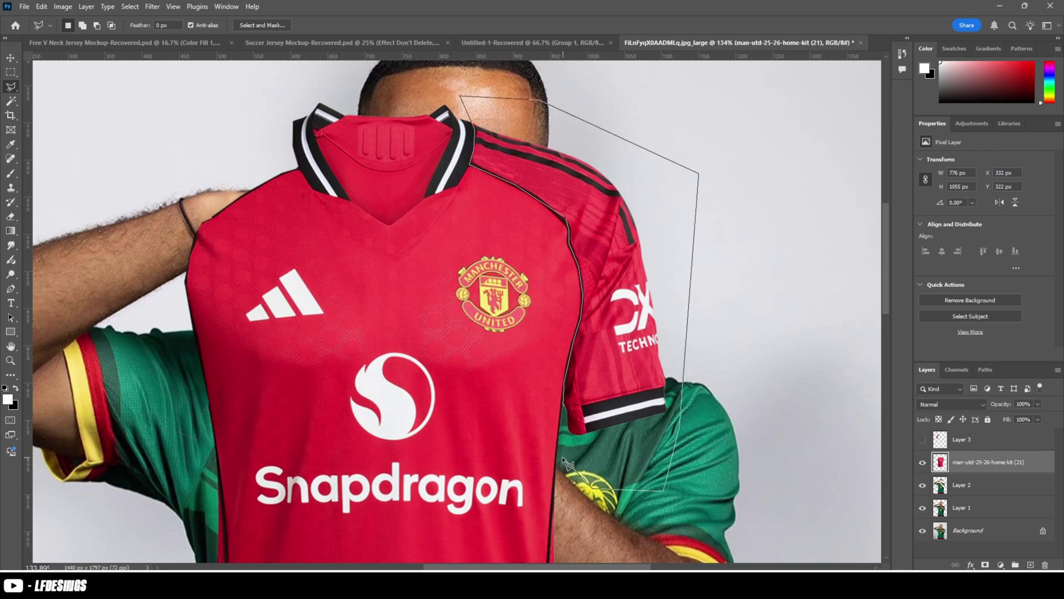
left_click(564, 406)
- Cut the selected crest-side sleeve from the jersey onto its own layer
key("ctrl+j")
key("ctrl+n")
left_click(801, 452)
key("ctrl+z")
key("ctrl+shift+j")
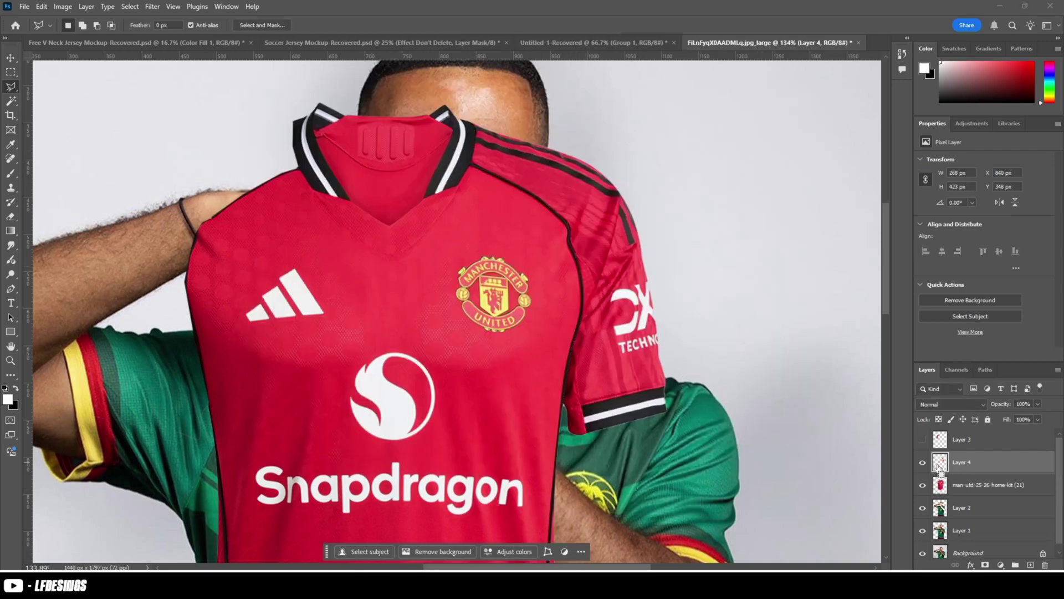
- Hide the cut sleeve's layer and erase the leftover edge remnants on the jersey layer
left_click(940, 484)
left_click(923, 463)
key("e")
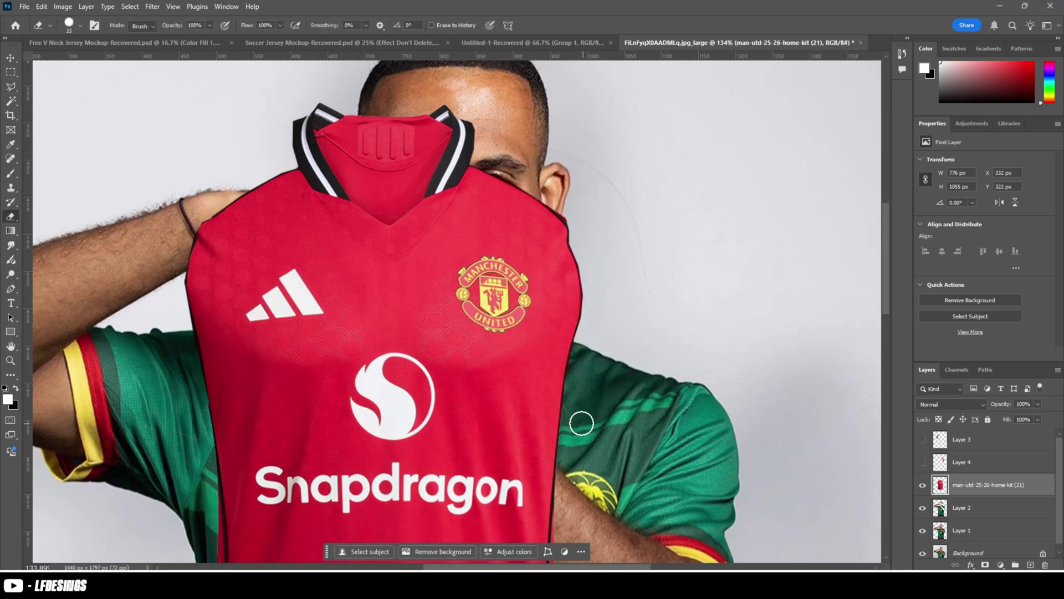
scroll(613, 180, "down", 5)
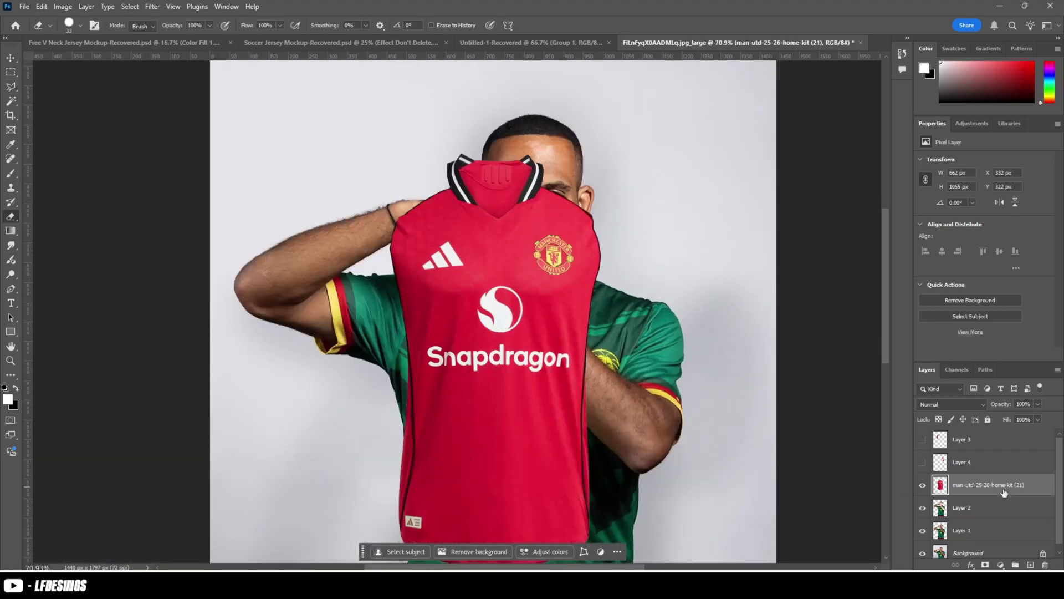
- Place the jersey body layer beneath the arm layer, scale it to 106.72% and position it over the player's torso
left_click_drag(997, 485, 1004, 514)
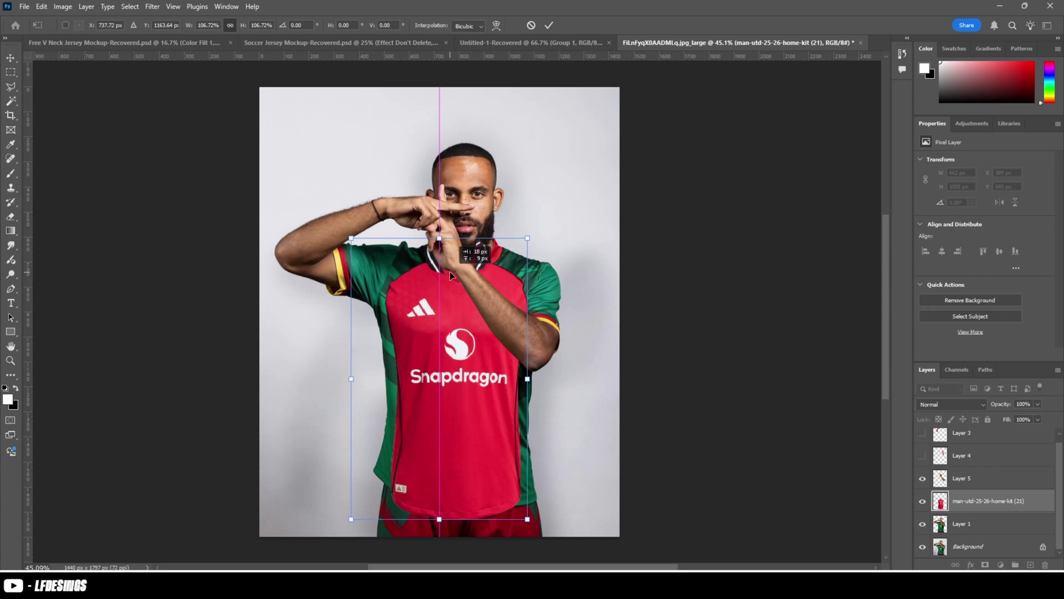
left_click_drag(445, 270, 451, 272)
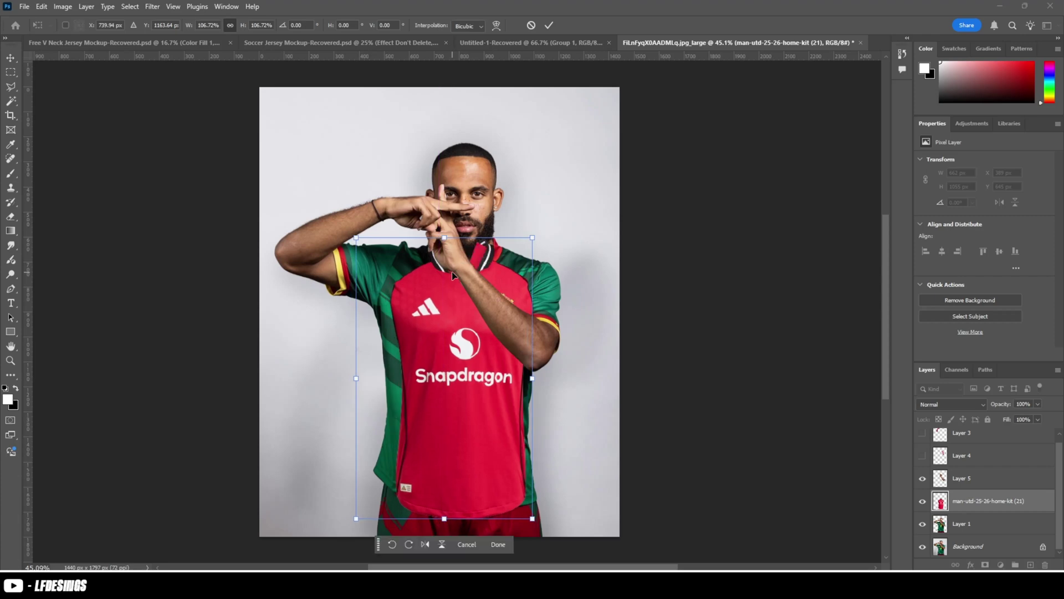
key("Return")
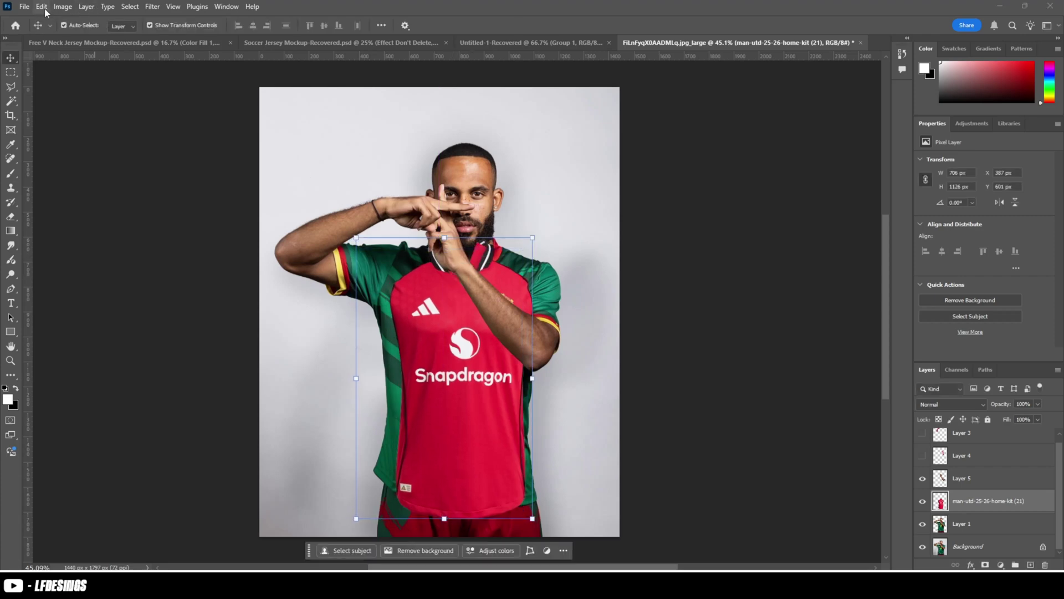
left_click(44, 7)
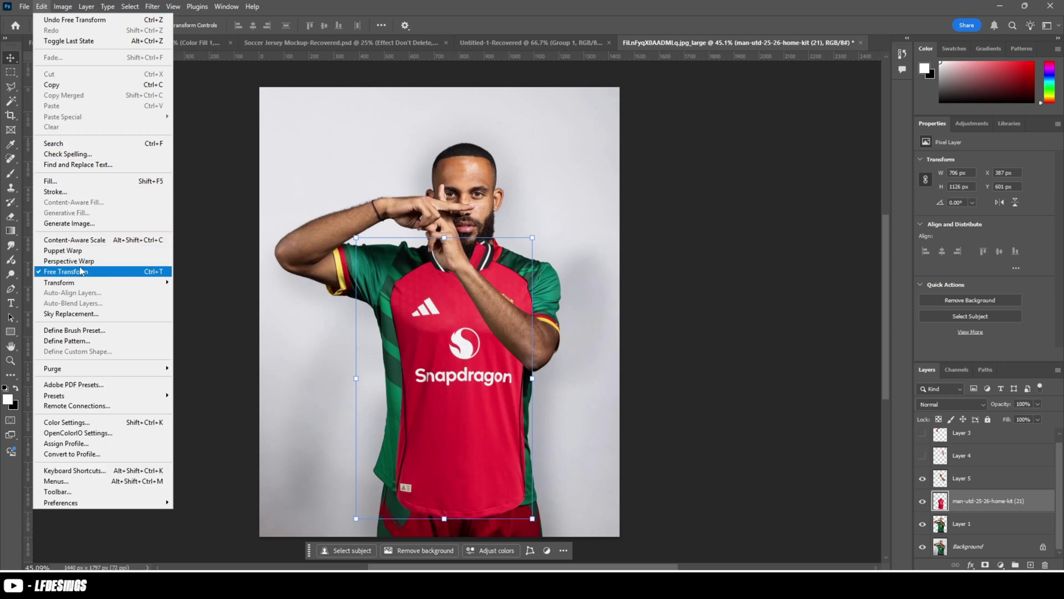
left_click(388, 303)
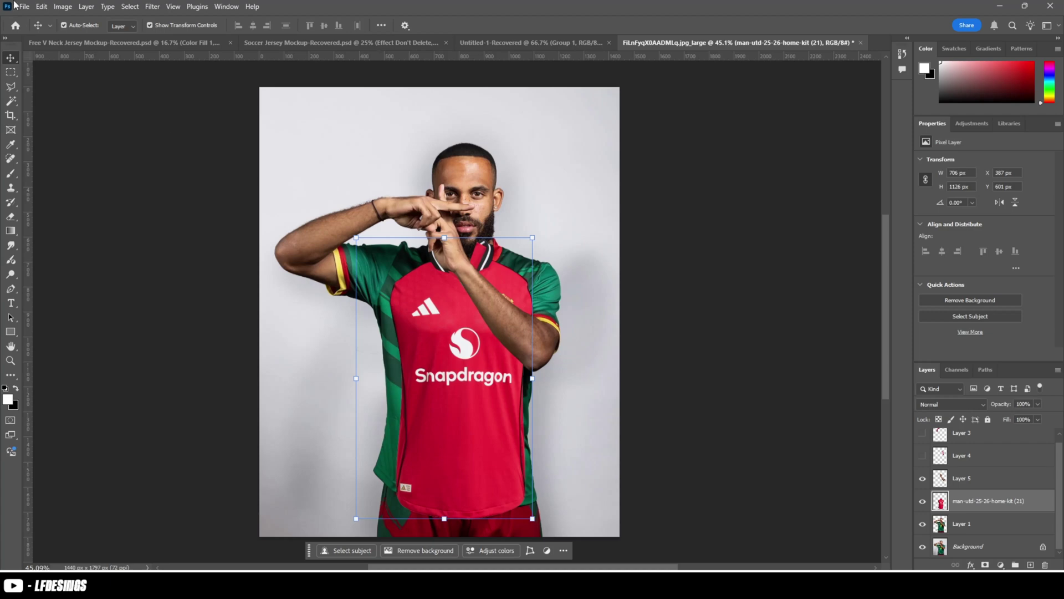
left_click(41, 6)
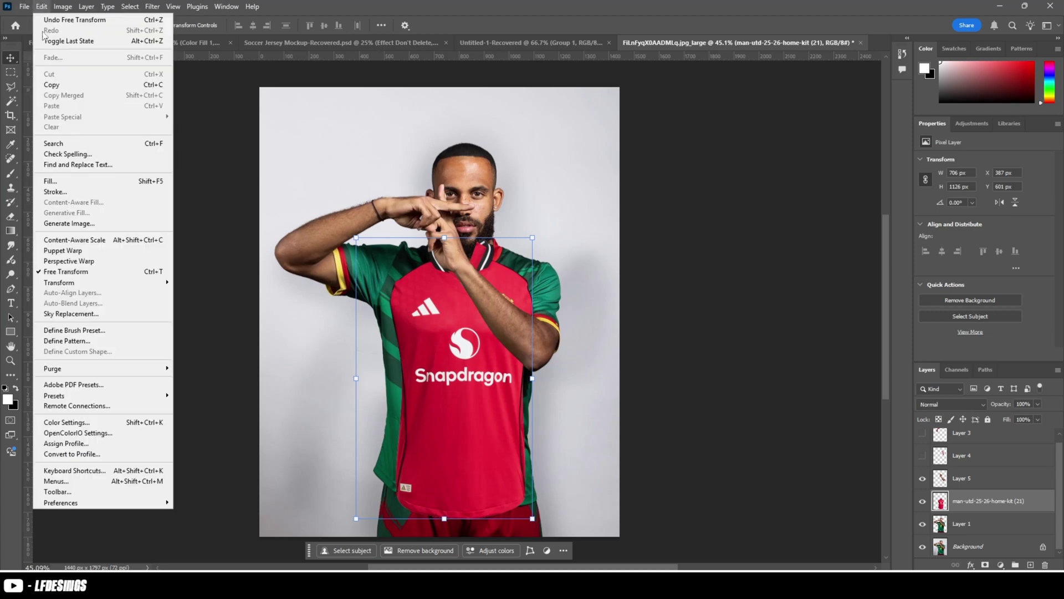
left_click(81, 250)
scroll(390, 291, "up", 3)
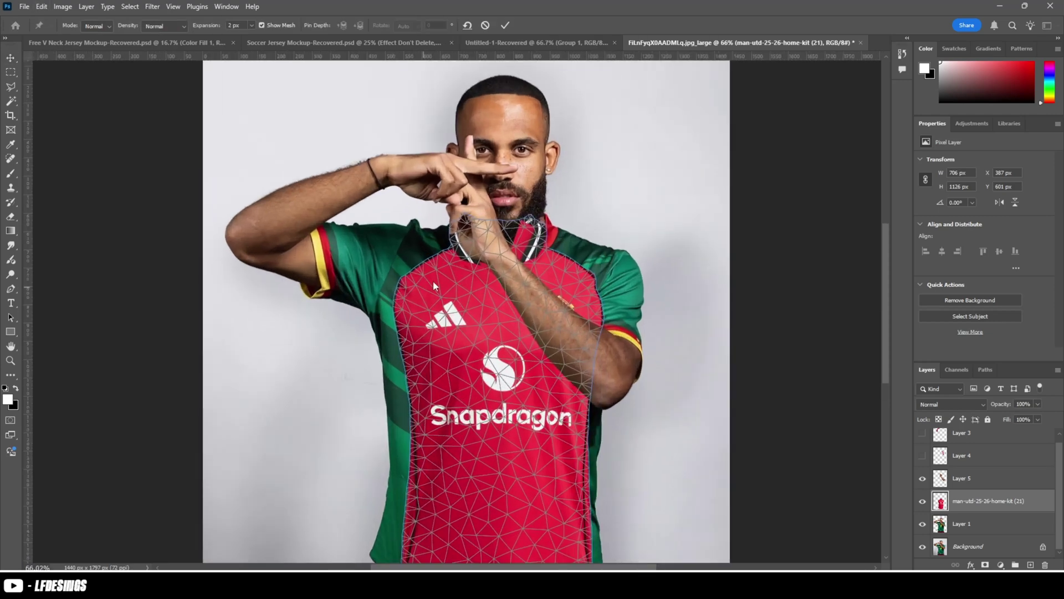
scroll(434, 281, "up", 2)
left_click(480, 246)
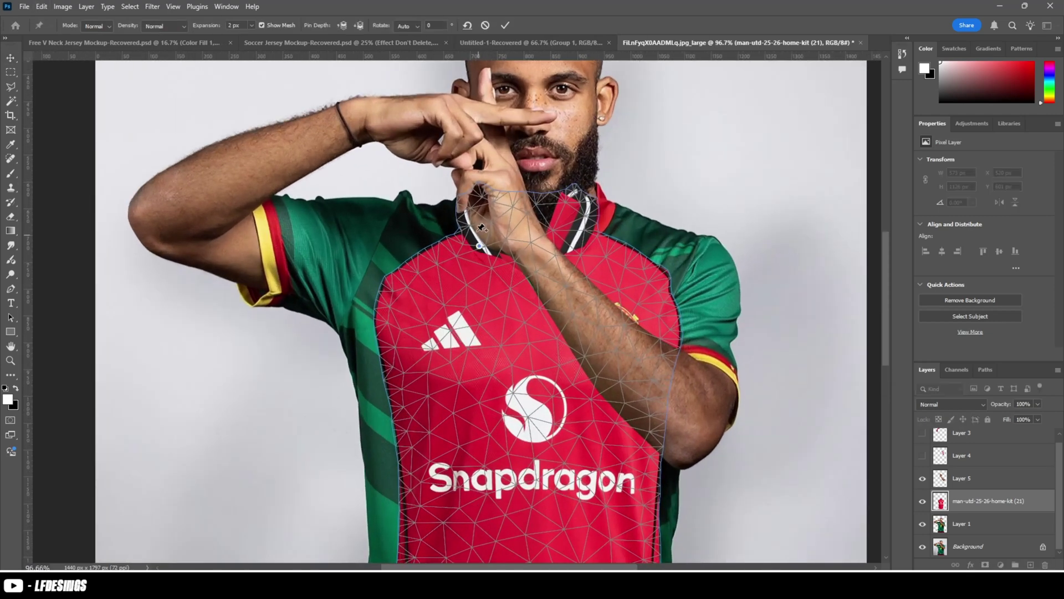
left_click(602, 243)
left_click(641, 274)
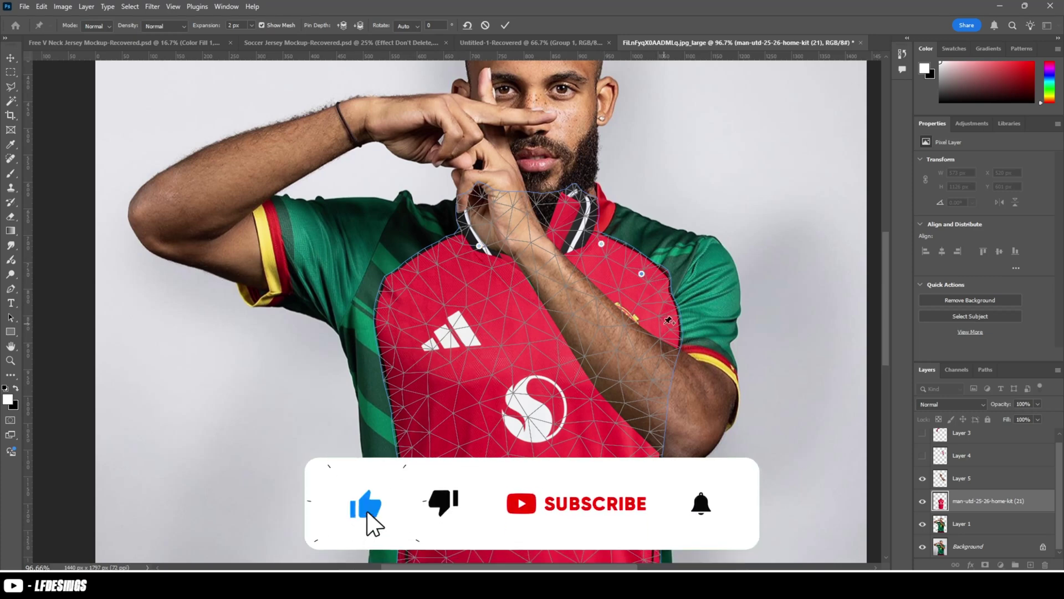
left_click(660, 404)
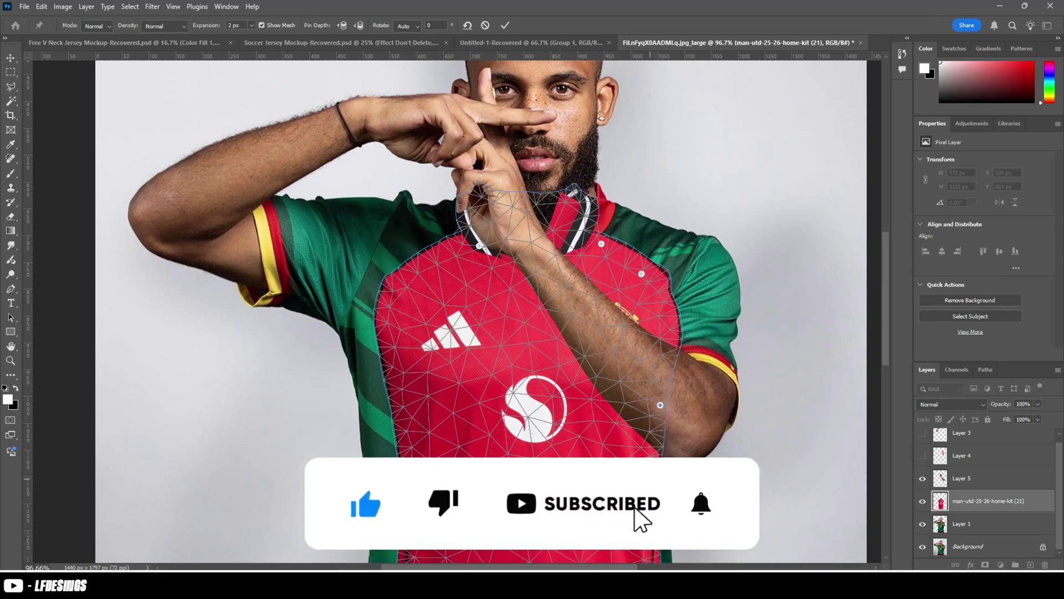
scroll(626, 504, "down", 6)
scroll(626, 505, "down", 3)
scroll(626, 505, "down", 2)
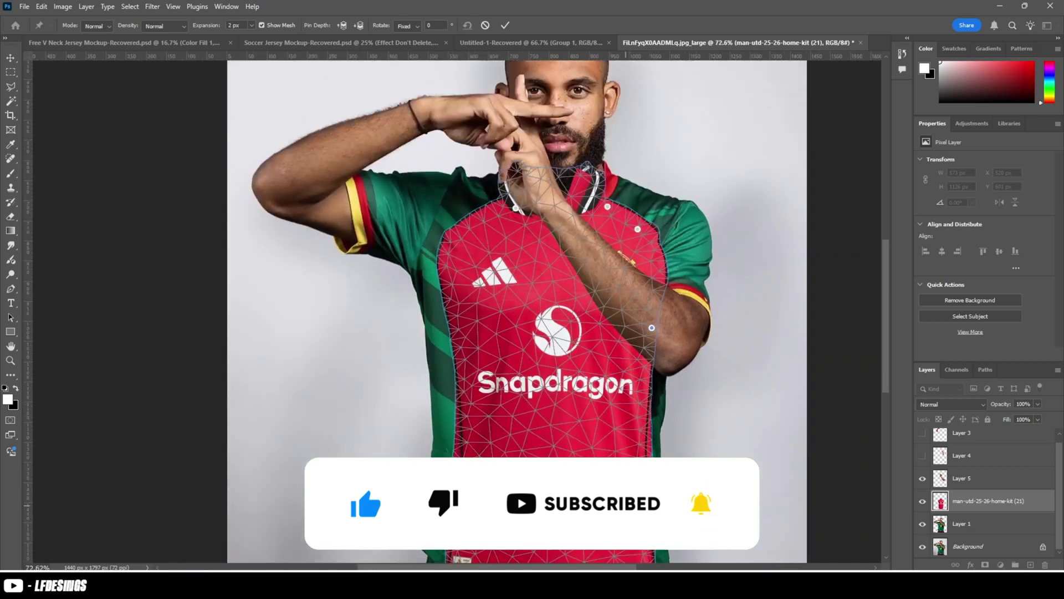
scroll(626, 505, "down", 4)
left_click(640, 527)
scroll(640, 526, "down", 4)
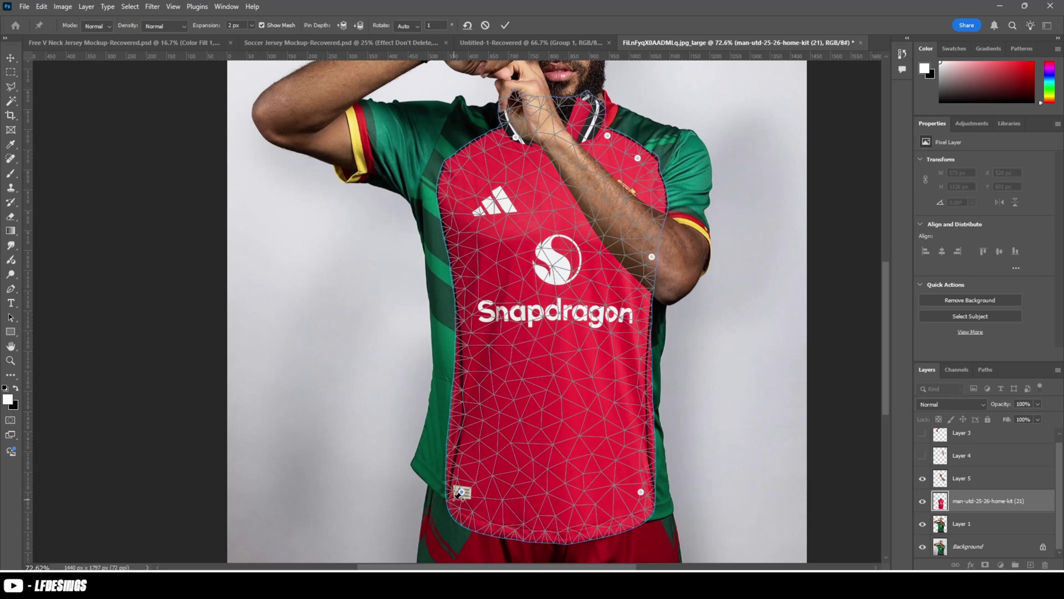
left_click_drag(462, 492, 423, 462)
left_click_drag(475, 285, 434, 284)
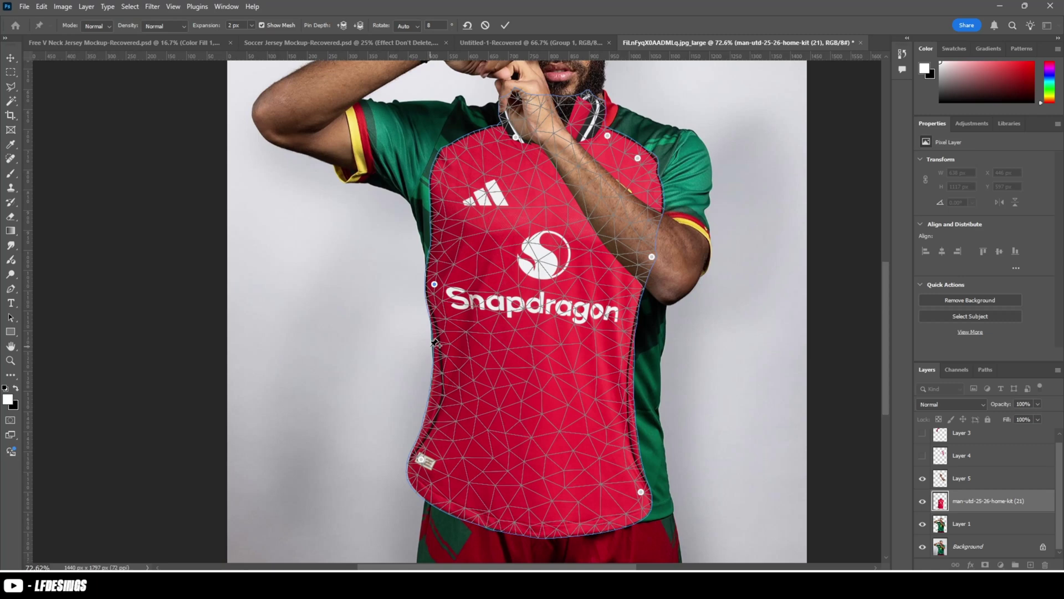
left_click_drag(444, 345, 434, 347)
left_click_drag(617, 347, 658, 349)
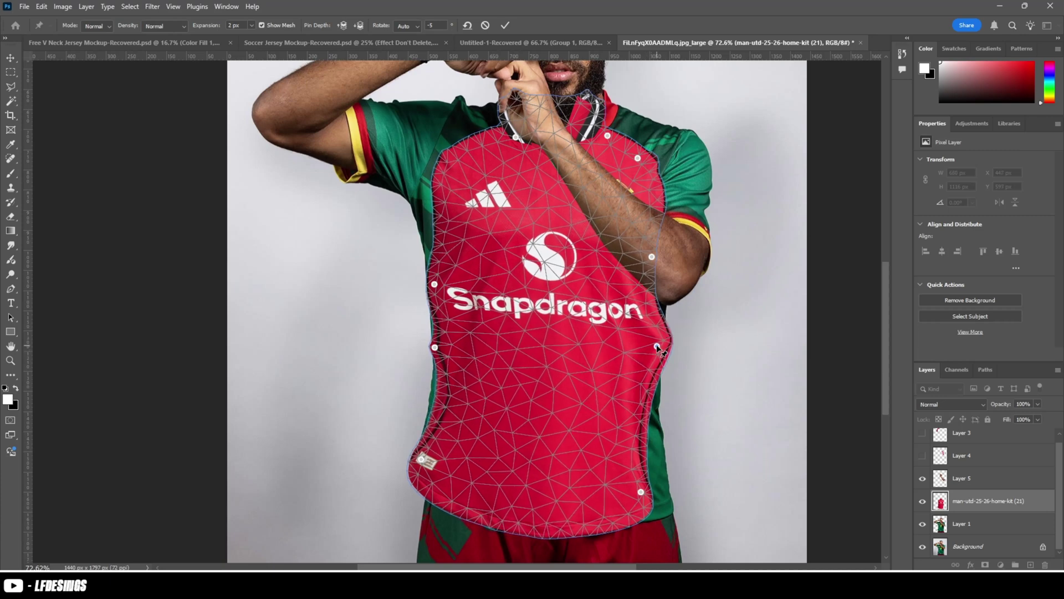
key("Delete")
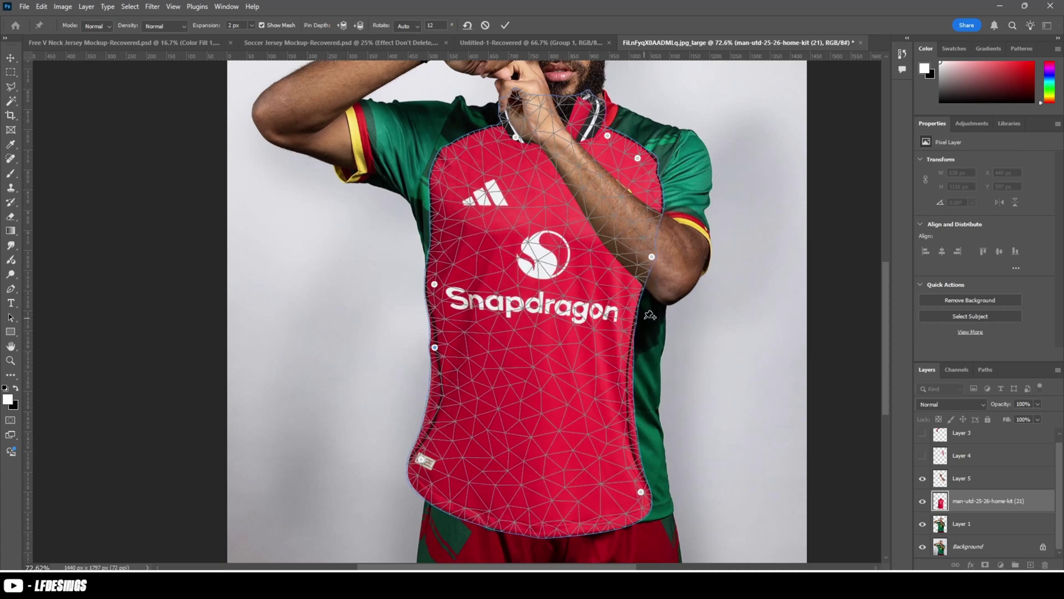
left_click(475, 25)
left_click(485, 26)
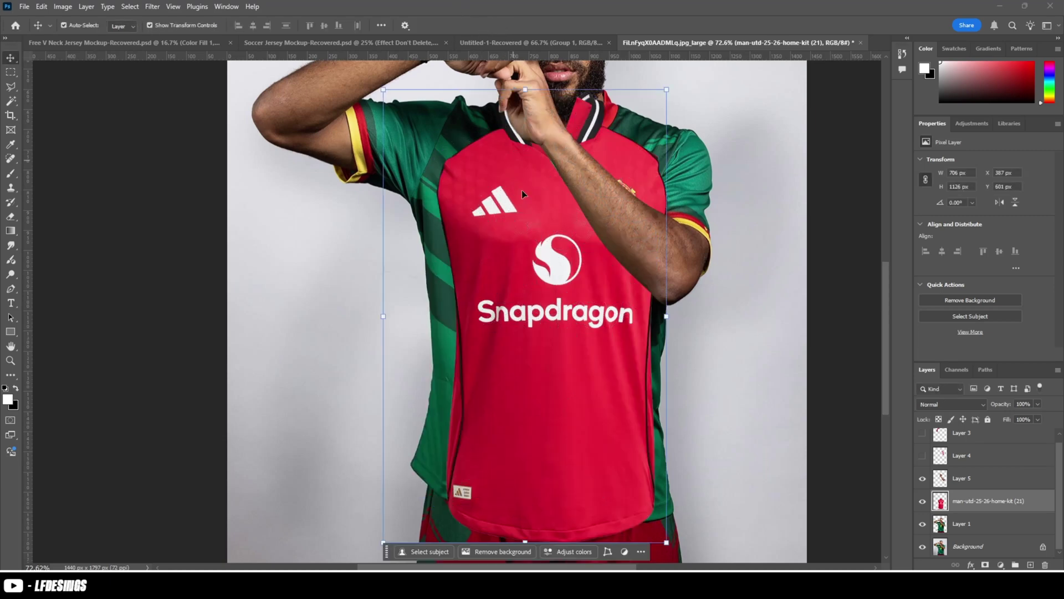
- Enlarge the jersey body to 770 × 1228 px over the player's torso
left_click_drag(525, 89, 525, 69)
left_click(41, 6)
left_click(61, 257)
key("ctrl+0")
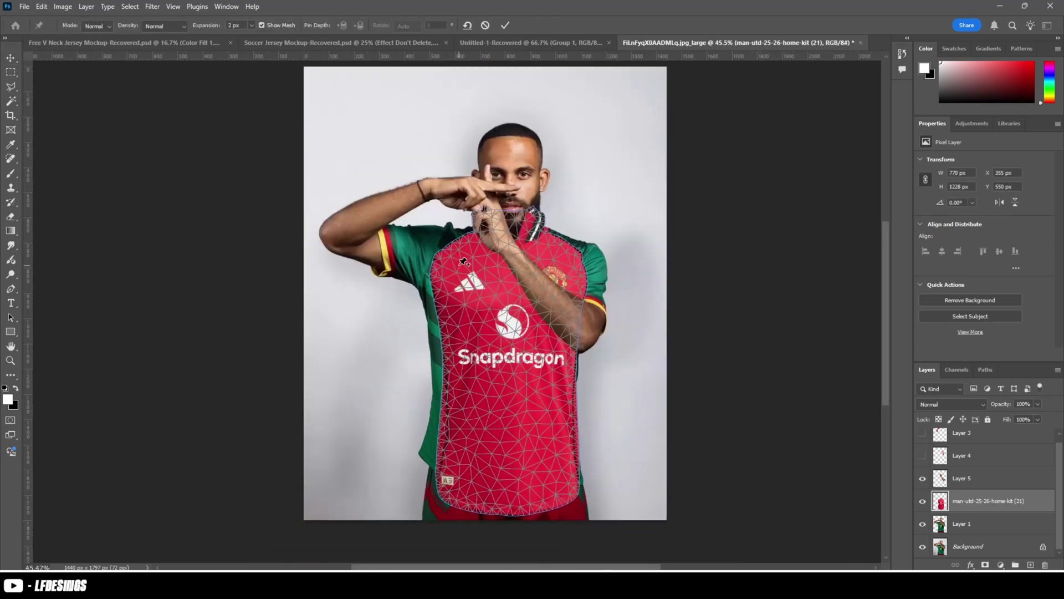
left_click(460, 239)
left_click_drag(460, 238, 452, 237)
scroll(536, 234, "up", 5)
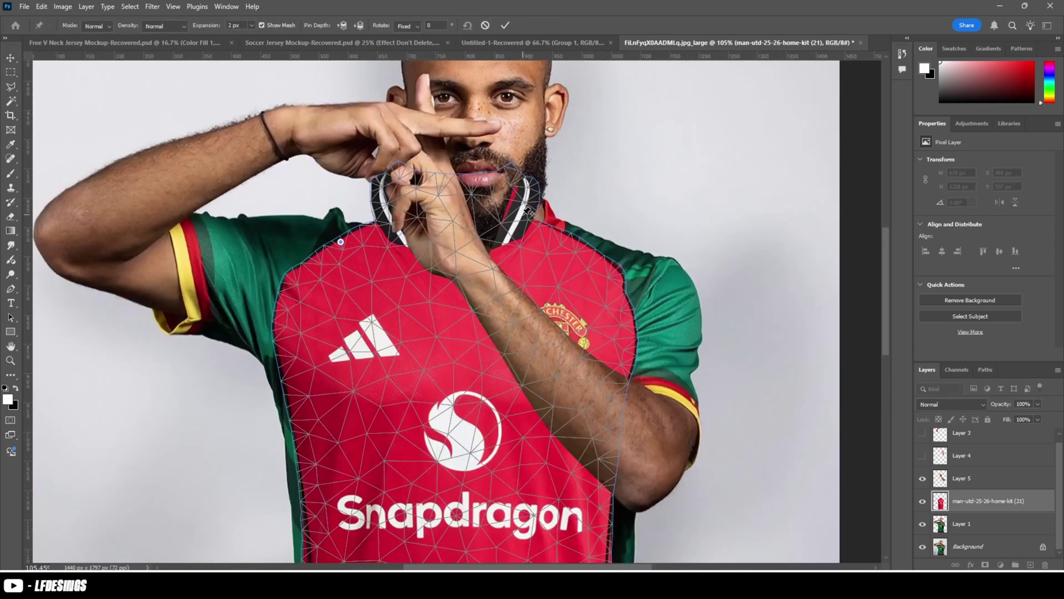
left_click_drag(527, 213, 542, 239)
key("ctrl+z")
left_click(485, 25)
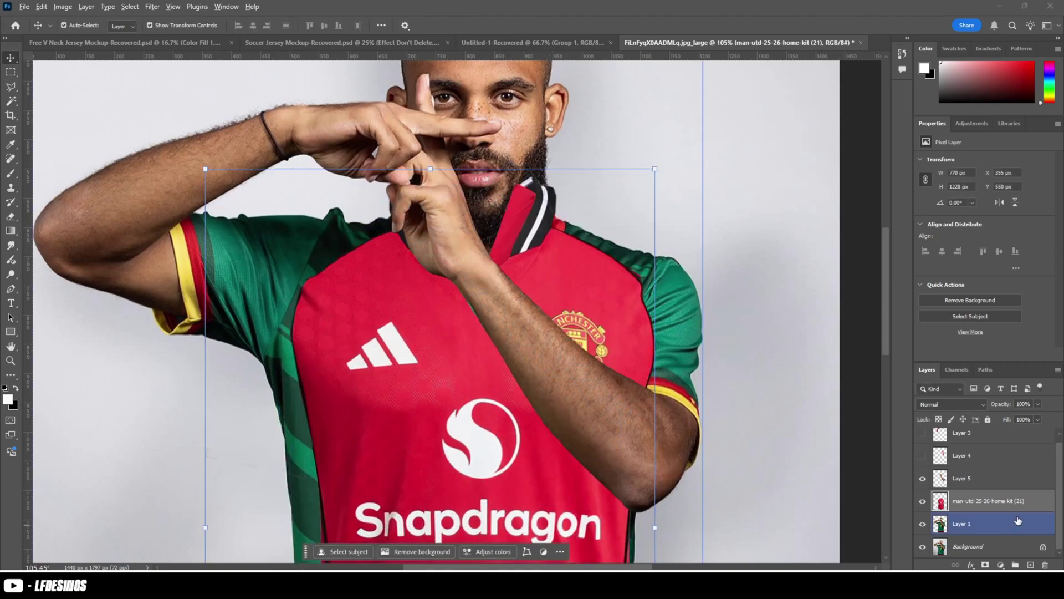
- Move the jersey body layer above the arm layer and cut its collar onto its own layer with the Polygonal Lasso
left_click_drag(1017, 502, 1017, 478)
key("l")
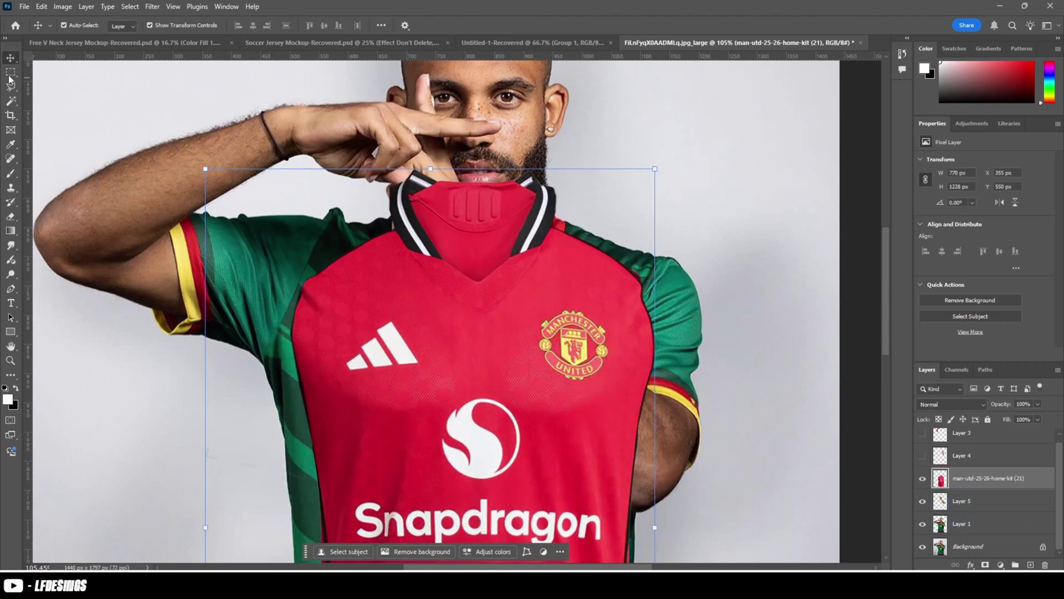
scroll(416, 299, "up", 3)
scroll(414, 294, "up", 2)
left_click(452, 161)
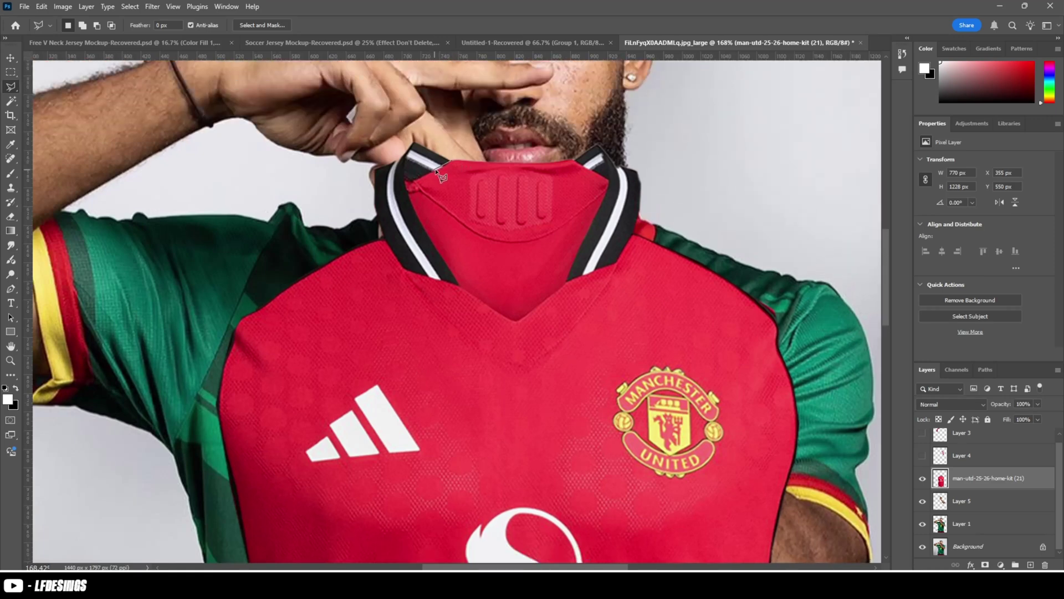
key("Escape")
left_click(384, 237)
left_click(616, 265)
double_click(513, 105)
key("ctrl+j")
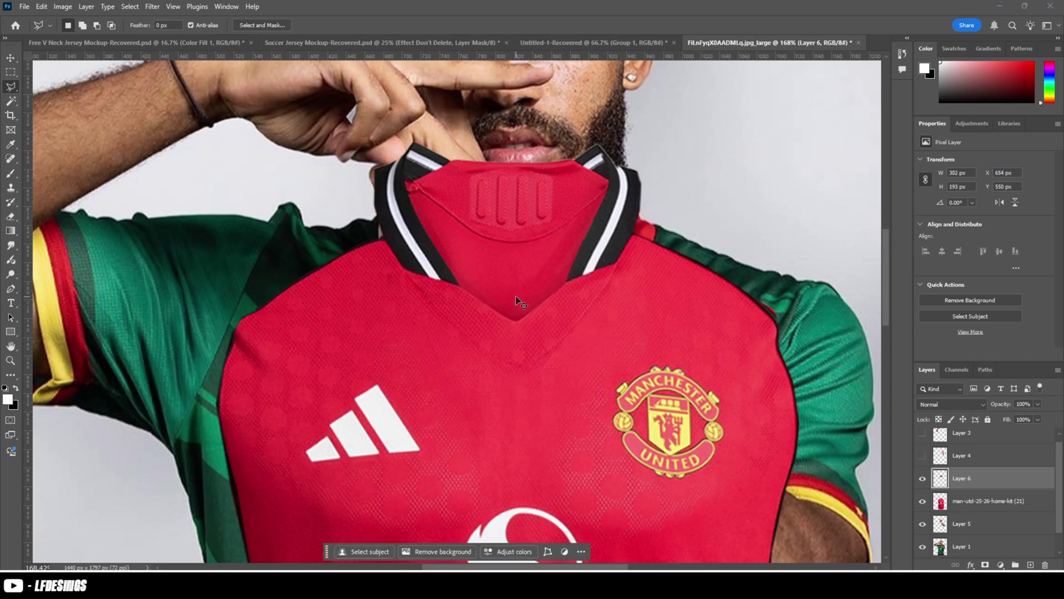
- Hide the cut collar's layer and move the jersey body layer back beneath the arm layer
left_click(946, 499)
key("e")
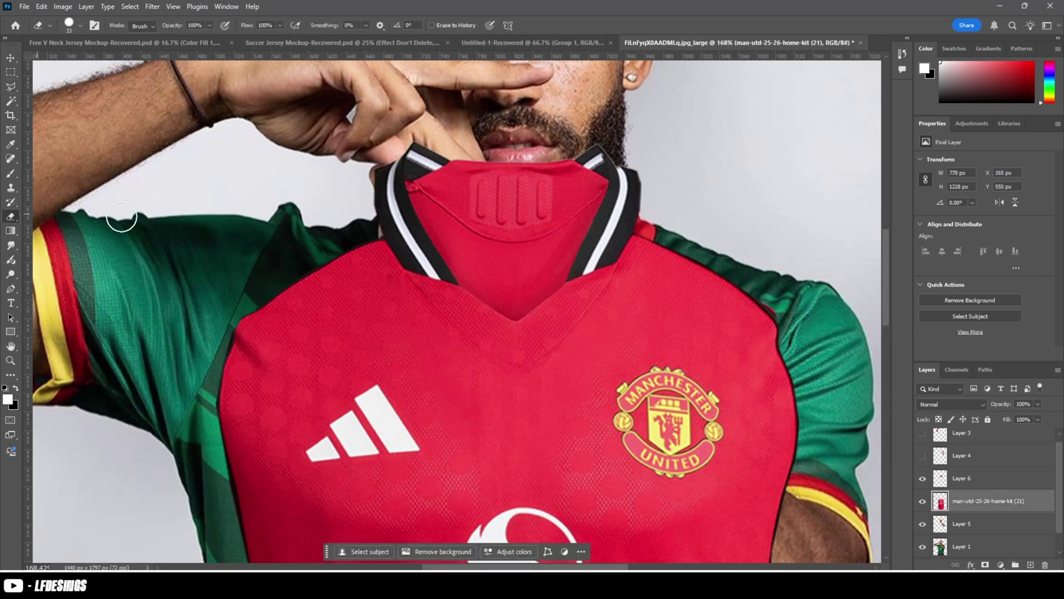
left_click(922, 478)
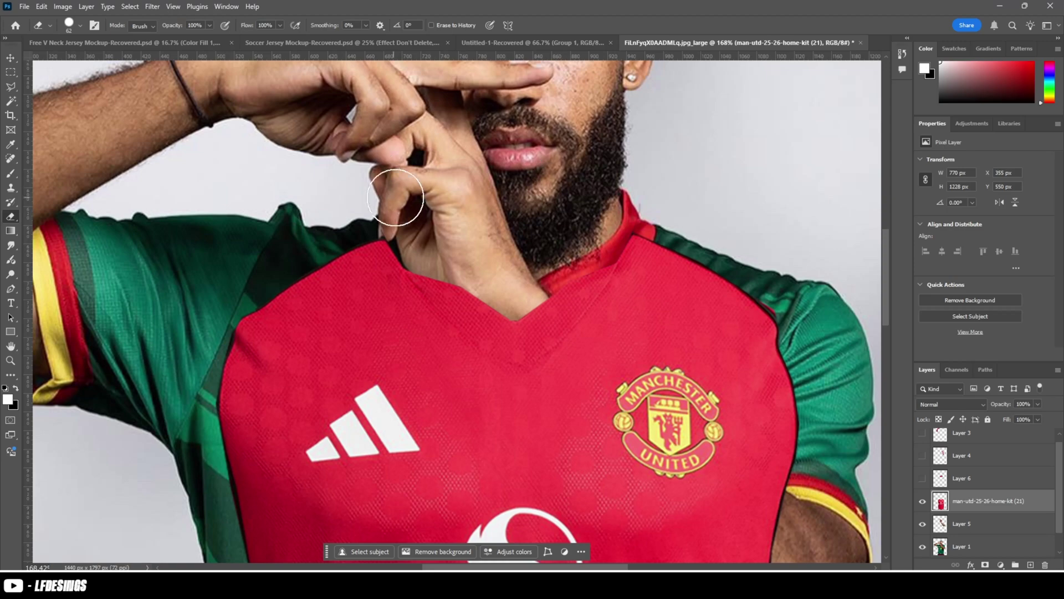
scroll(639, 210, "down", 3)
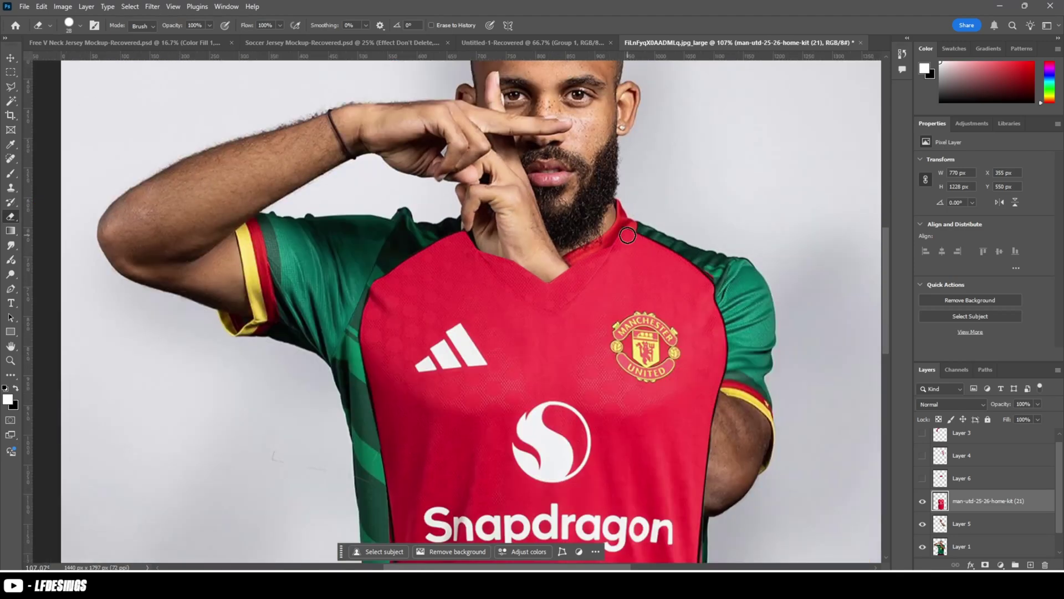
key("ctrl+bracketleft")
scroll(282, 159, "down", 2)
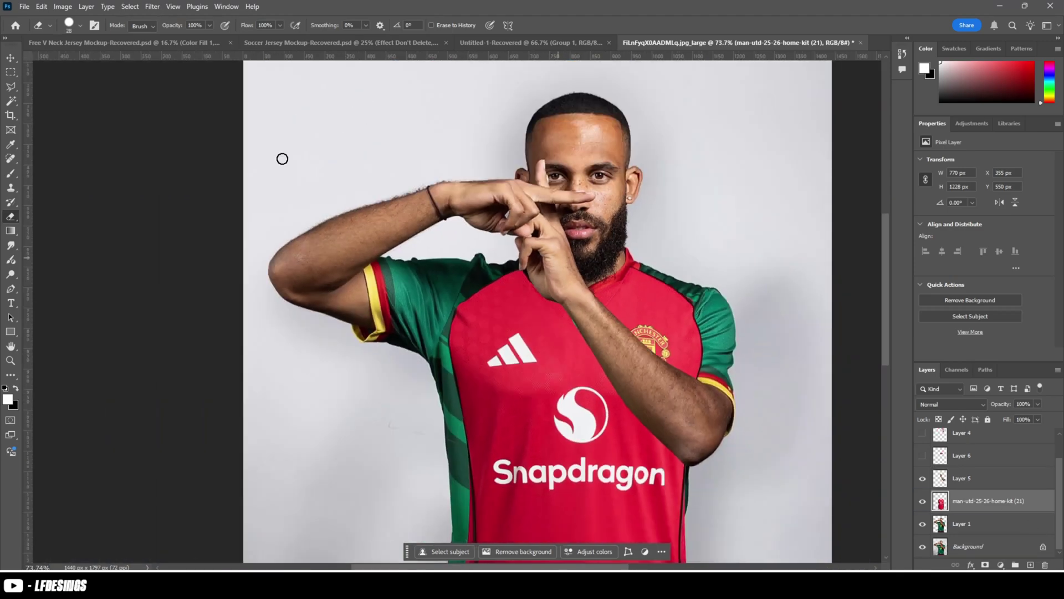
- Start a Puppet Warp on the jersey body, pinning both shoulders beside the neck and the upper chest edge on the Adidas-logo side
left_click(42, 6)
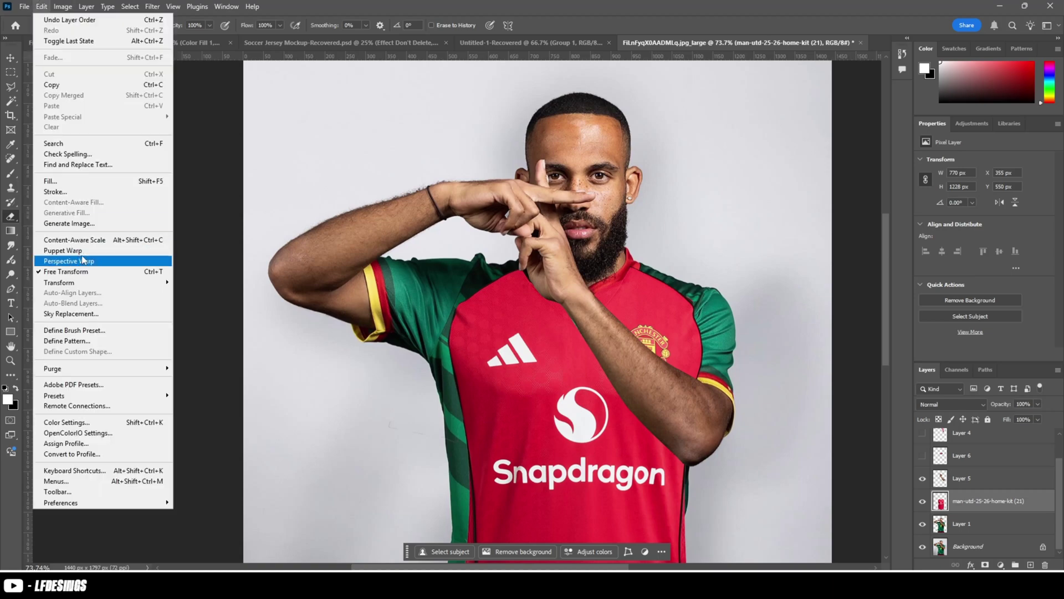
left_click(63, 250)
scroll(284, 118, "down", 2)
left_click(448, 275)
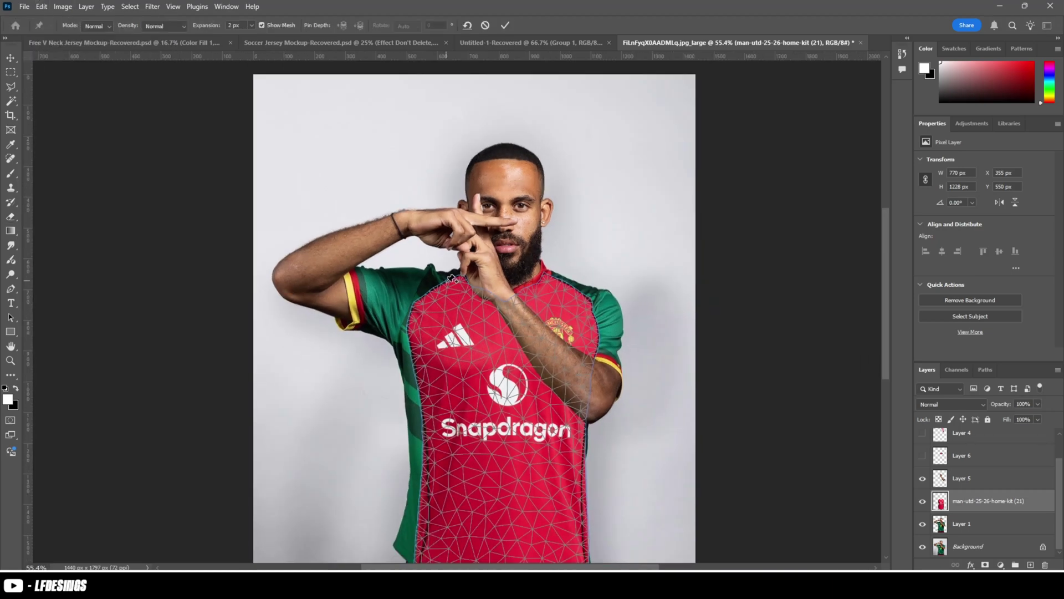
left_click(543, 269)
scroll(571, 302, "up", 2)
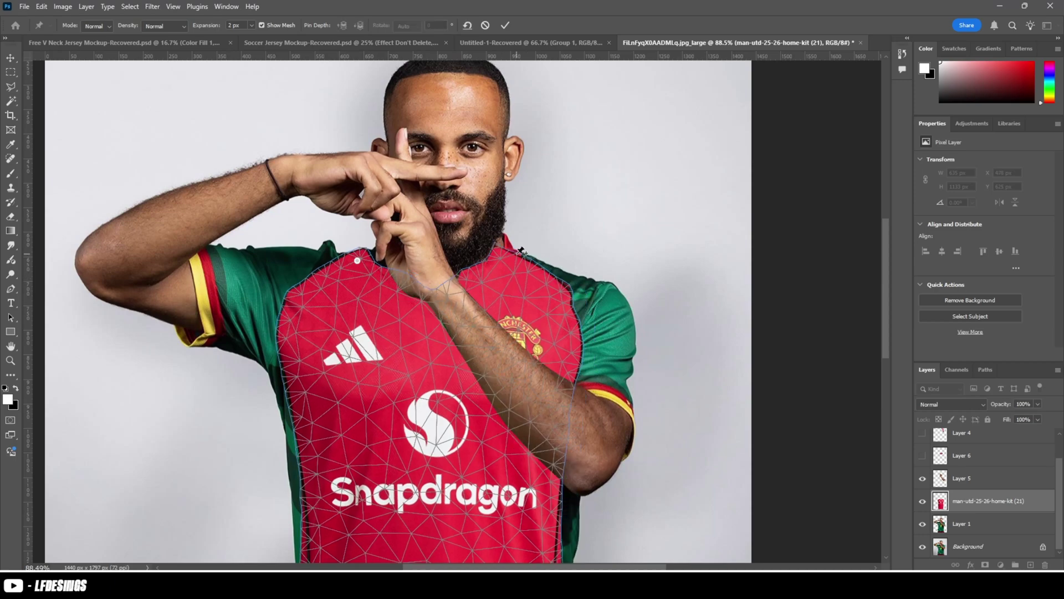
scroll(397, 380, "down", 2)
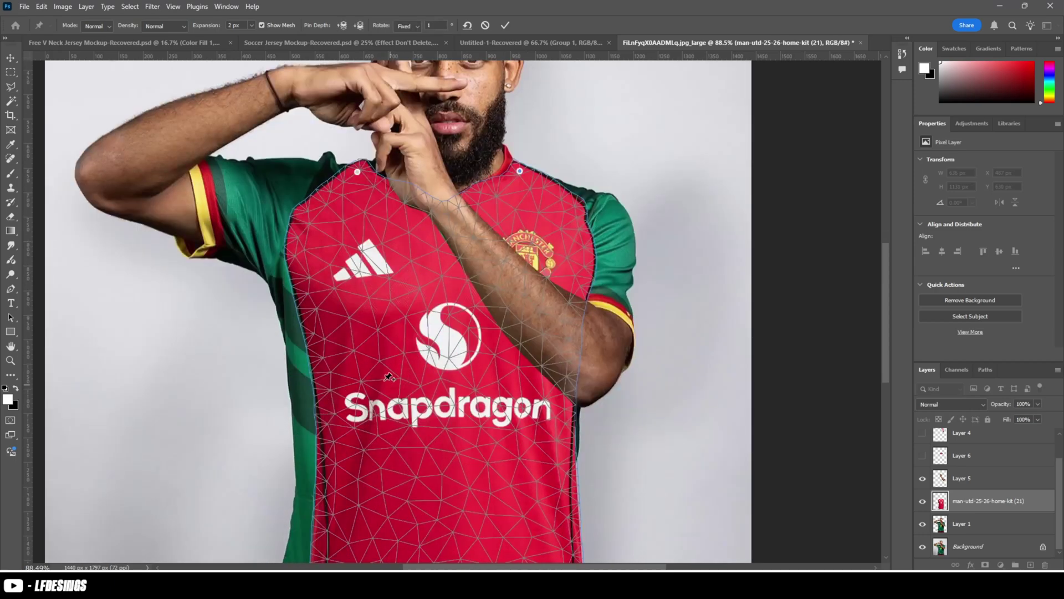
left_click_drag(326, 219, 321, 217)
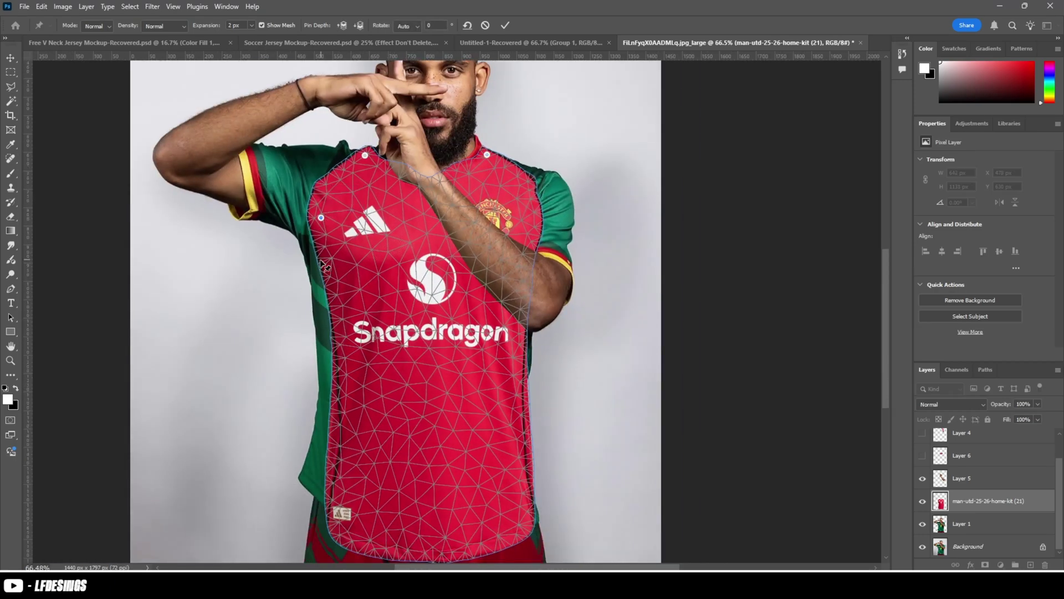
- Pull the jersey's Adidas-side edge and tagged hem corner outward with Puppet Warp pins to cover the green shirt
left_click_drag(318, 262, 305, 292)
key("ctrl+z")
scroll(366, 421, "down", 2)
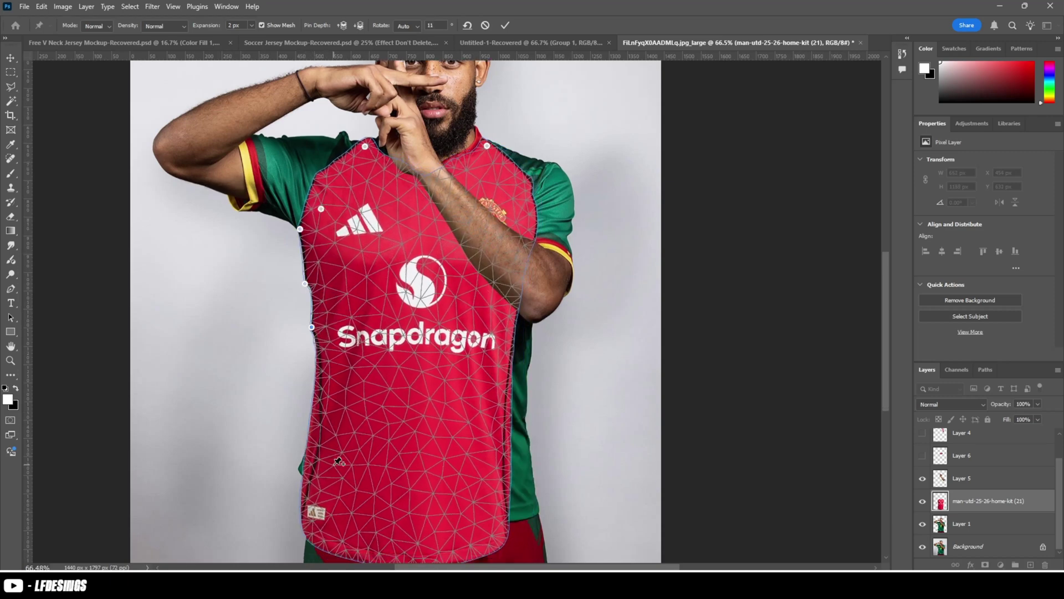
left_click_drag(326, 480, 308, 440)
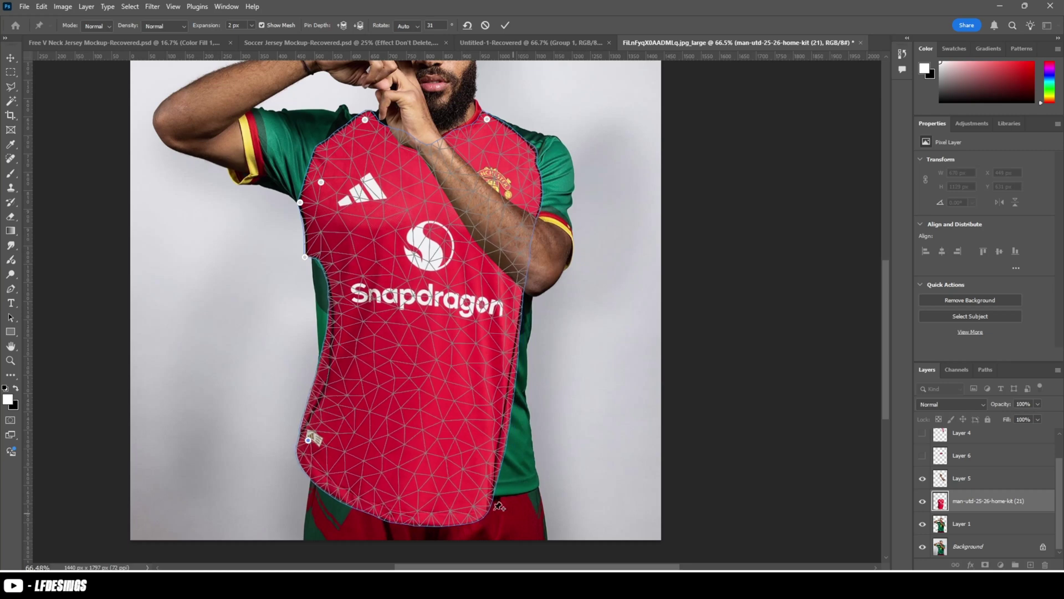
- Fit the crest side by pulling its hem corner, waist and shoulder outward, and raise the middle of the hem slightly
left_click_drag(495, 487, 538, 485)
mouse_move(424, 501)
left_mouse_down()
mouse_move(417, 486)
mouse_move(427, 491)
left_mouse_up()
left_click_drag(520, 331, 526, 333)
left_click(531, 300)
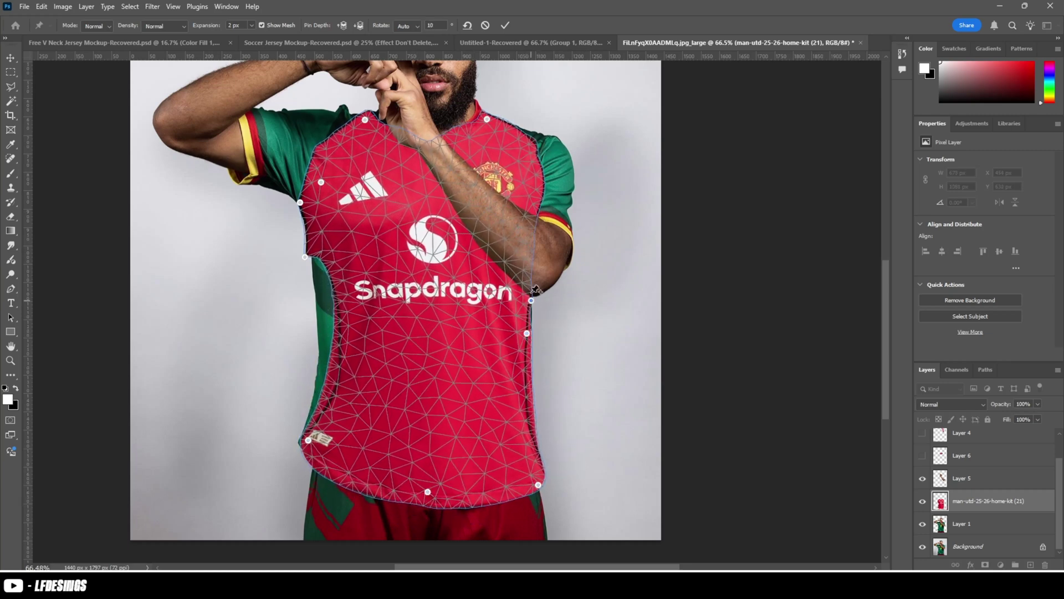
left_click_drag(531, 144, 544, 142)
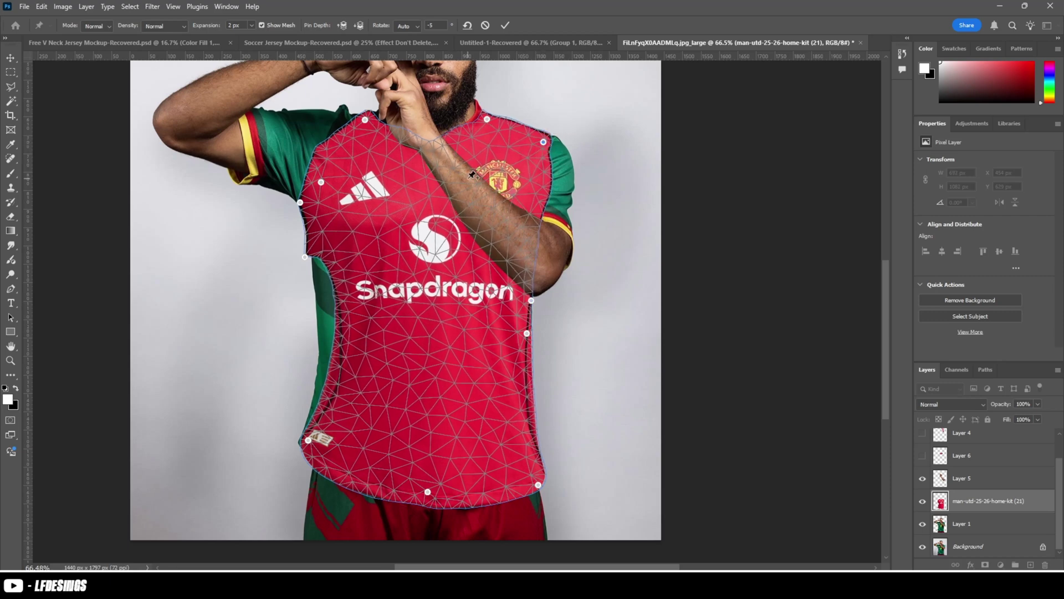
- Pin the chest beneath the forearm, stretch the Adidas-side shoulder up and outward, and apply the Puppet Warp
left_click(452, 186)
left_click_drag(364, 120, 345, 108)
left_click_drag(339, 336, 308, 340)
key("ctrl+z")
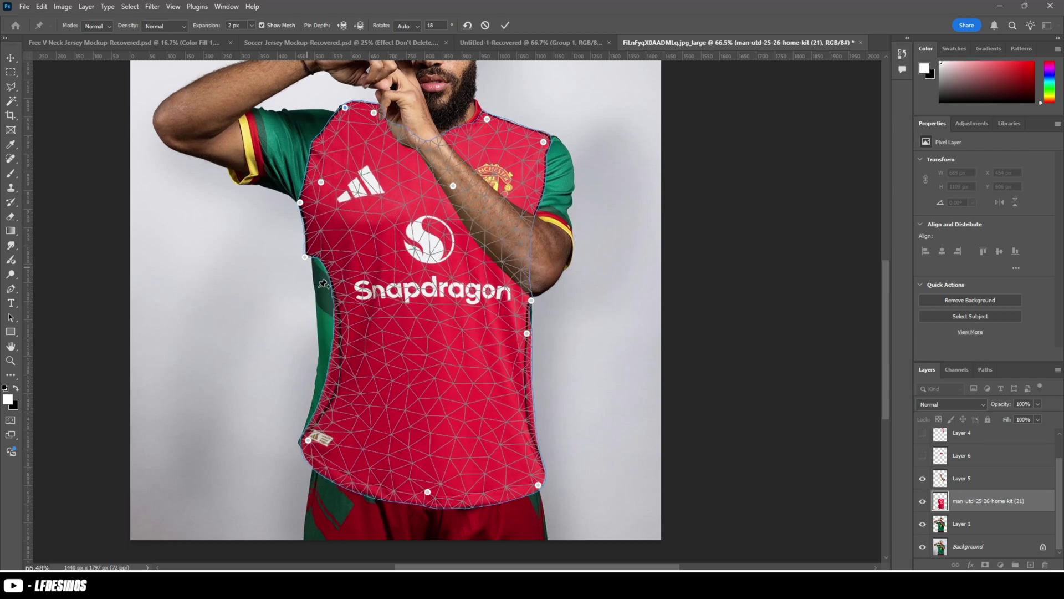
left_click_drag(351, 307, 287, 318)
left_click(505, 24)
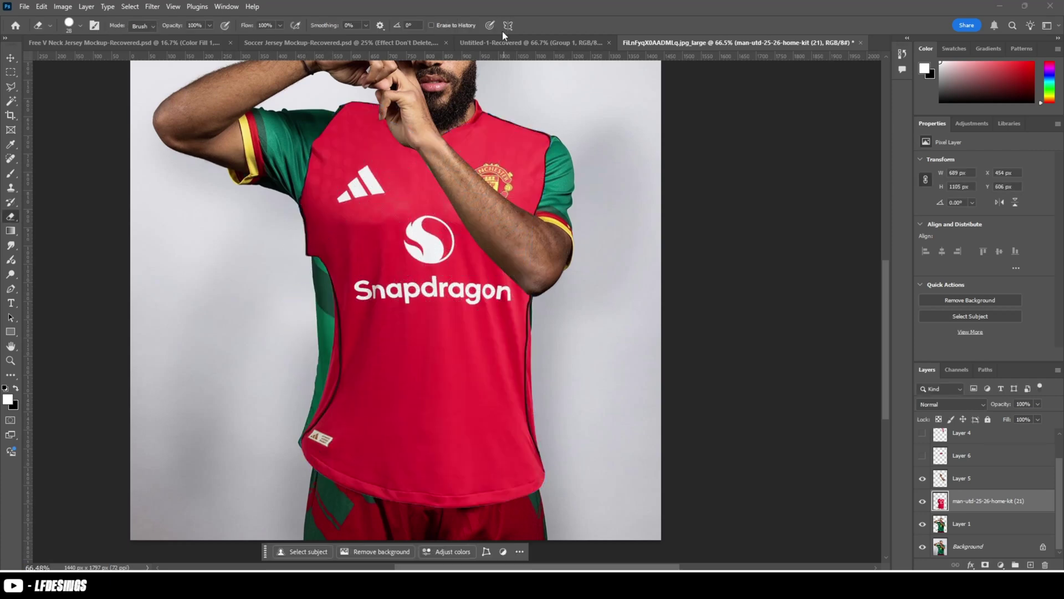
- Warp the jersey's Adidas-side edge outward past the remaining green fabric and clip the jersey layer to the player cutout layer
key("ctrl+t")
right_click(390, 308)
left_click(413, 385)
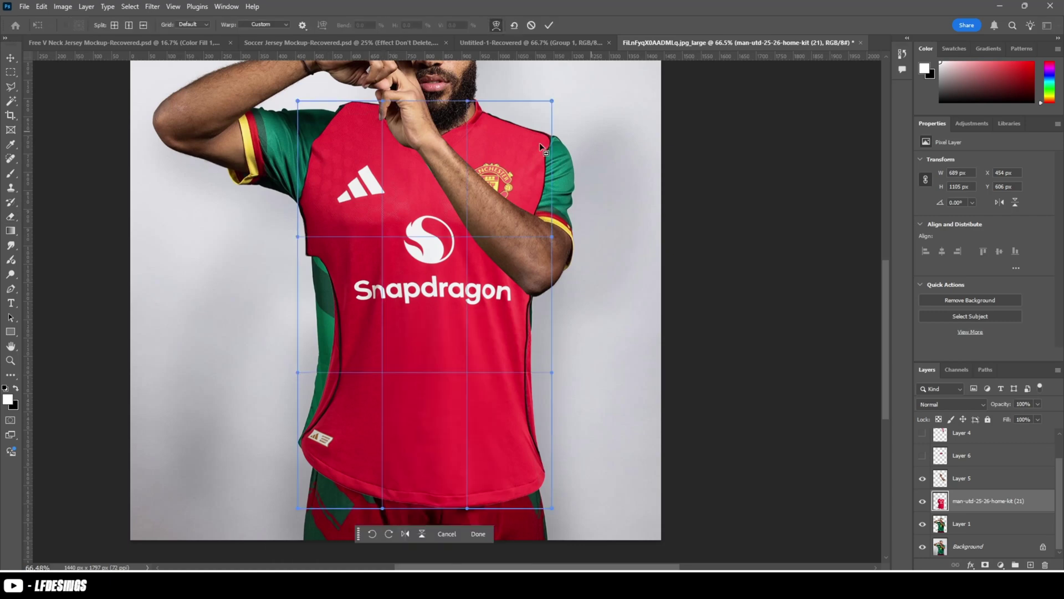
left_click(513, 153, "alt")
left_click_drag(299, 345, 263, 347)
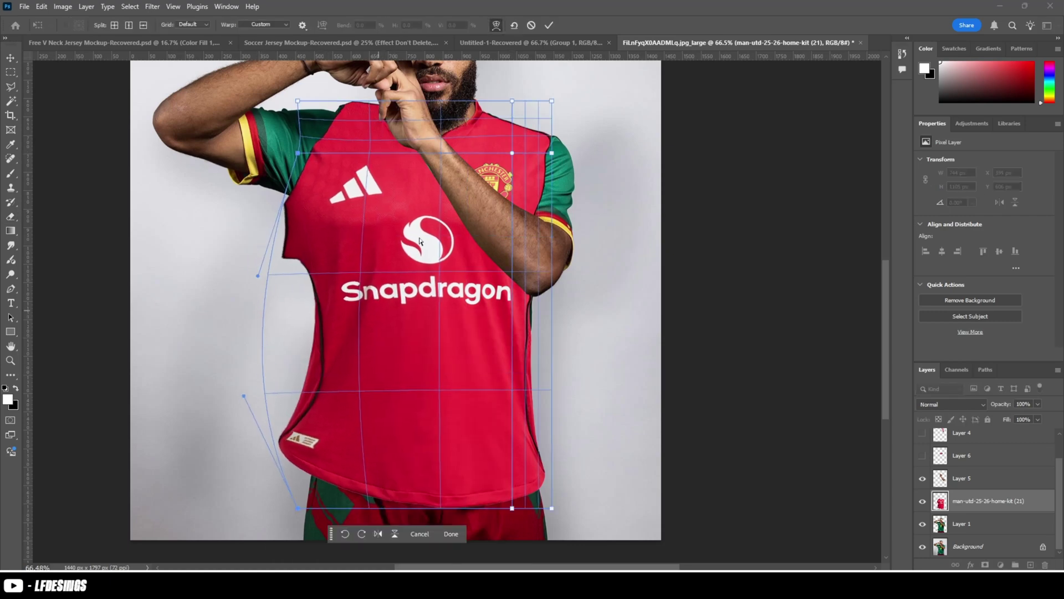
key("Return")
key("ctrl+minus")
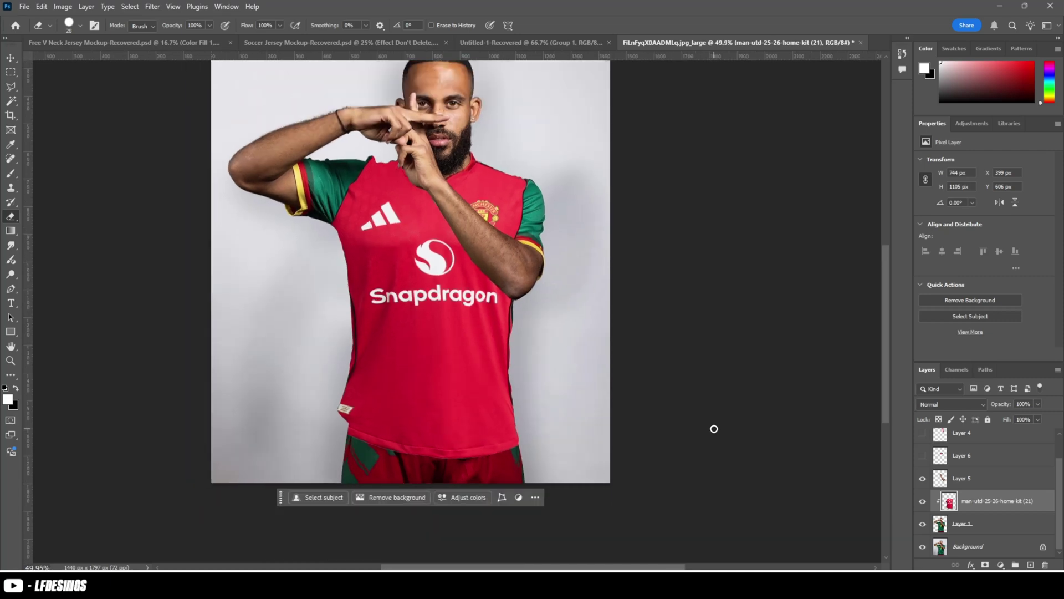
- Warp the jersey body, reshaping its Adidas-side edge and shoulder to follow the player's torso
key("ctrl+t")
right_click(415, 168)
left_click(438, 240)
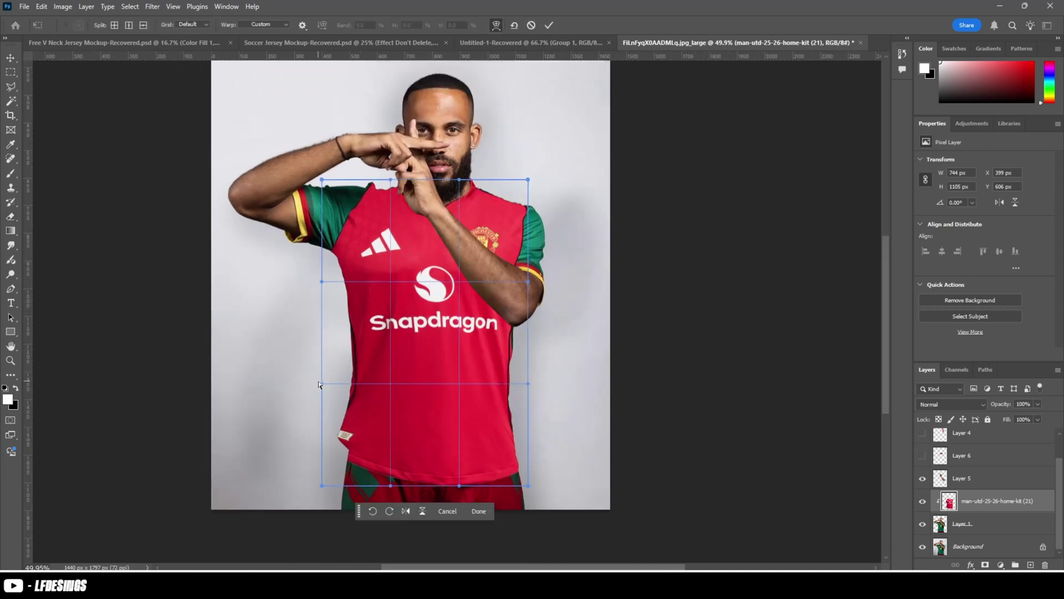
left_click_drag(320, 384, 342, 372)
left_click_drag(321, 281, 361, 269)
left_click_drag(345, 311, 340, 309)
left_click_drag(367, 215, 398, 176)
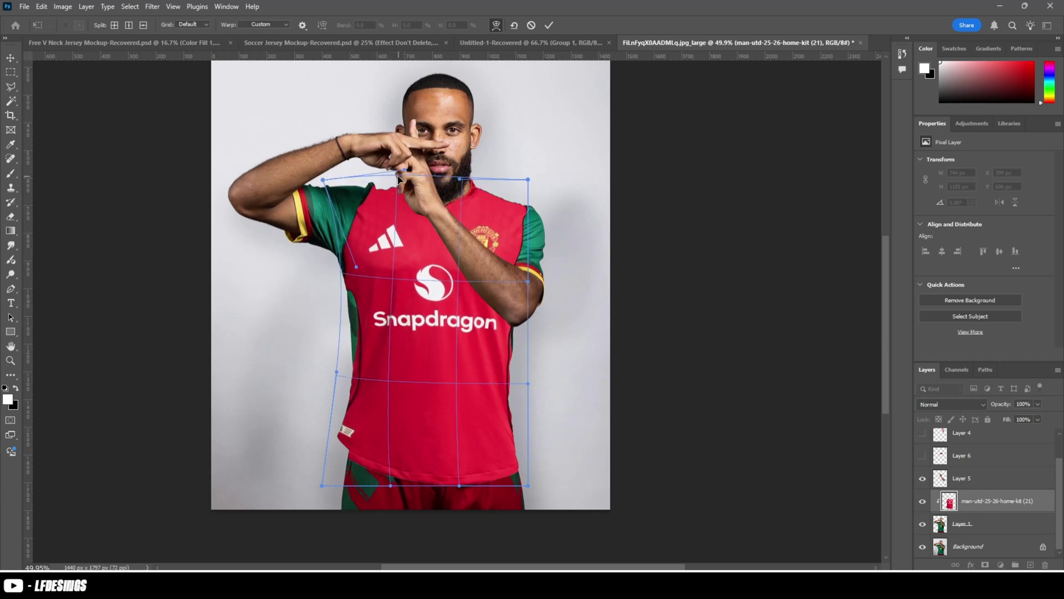
left_click_drag(337, 371, 304, 361)
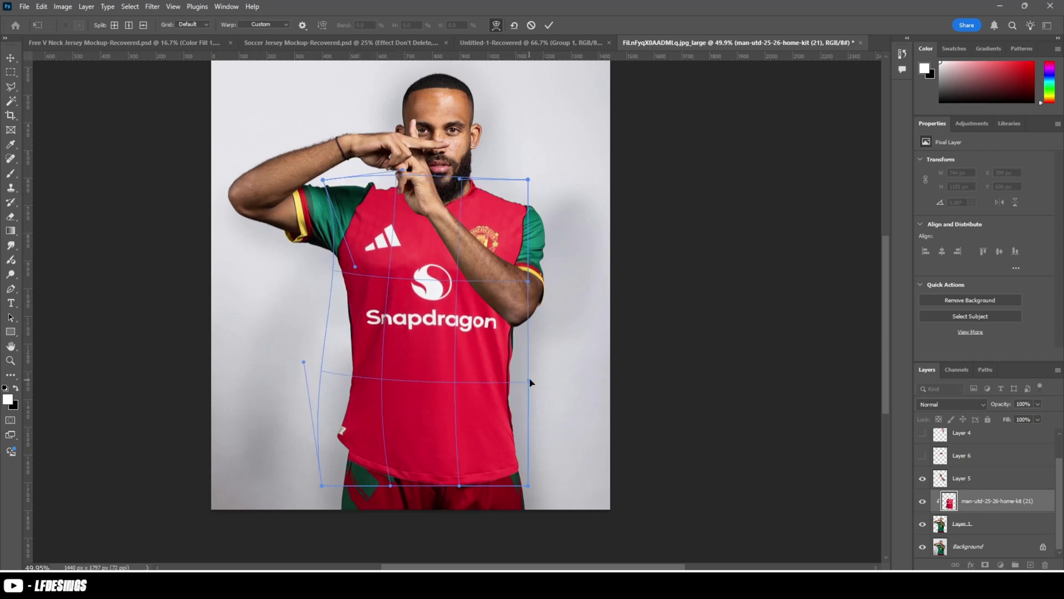
- Reshape the jersey's hem corners, lower edge and crest-side shoulder corner in the warp, and apply it
left_click_drag(529, 381, 533, 377)
left_click_drag(373, 495, 360, 493)
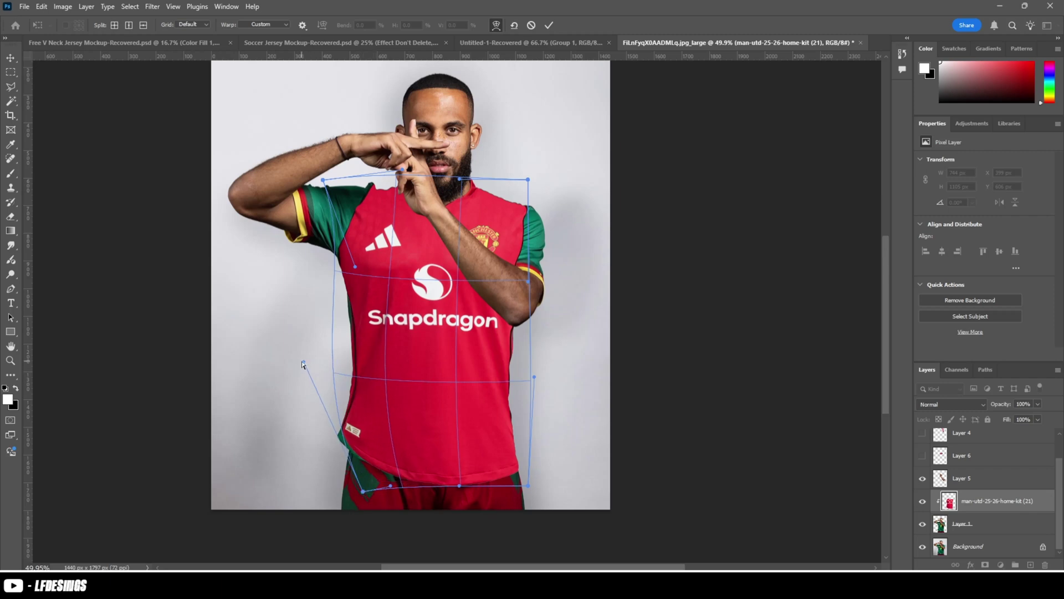
left_click_drag(303, 361, 291, 397)
left_click_drag(460, 486, 479, 465)
left_click_drag(391, 486, 438, 479)
left_click_drag(526, 486, 532, 490)
left_click_drag(527, 375, 531, 373)
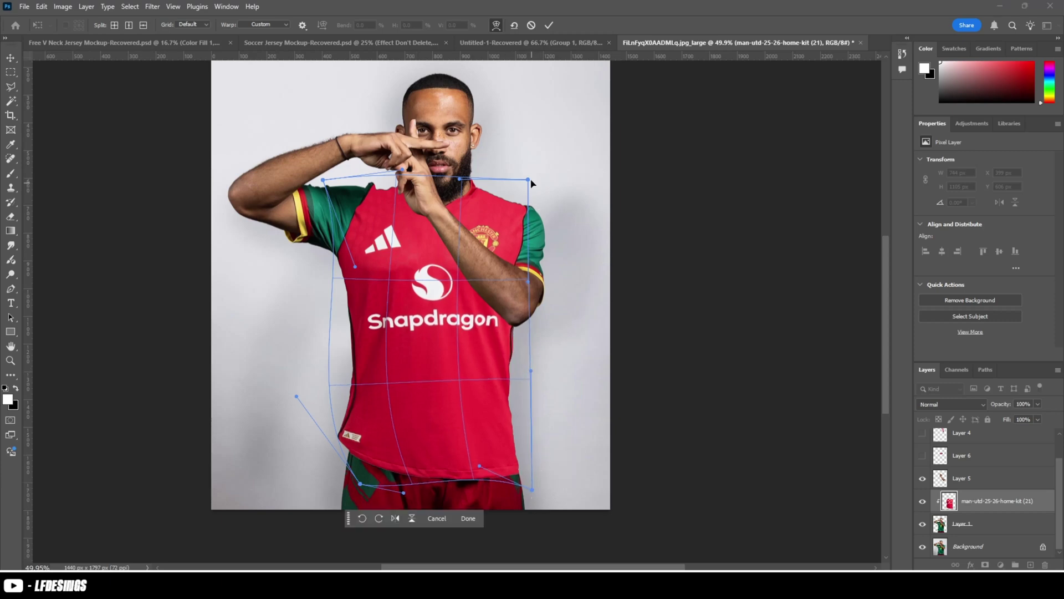
left_click_drag(531, 181, 517, 179)
key("Return")
key("e")
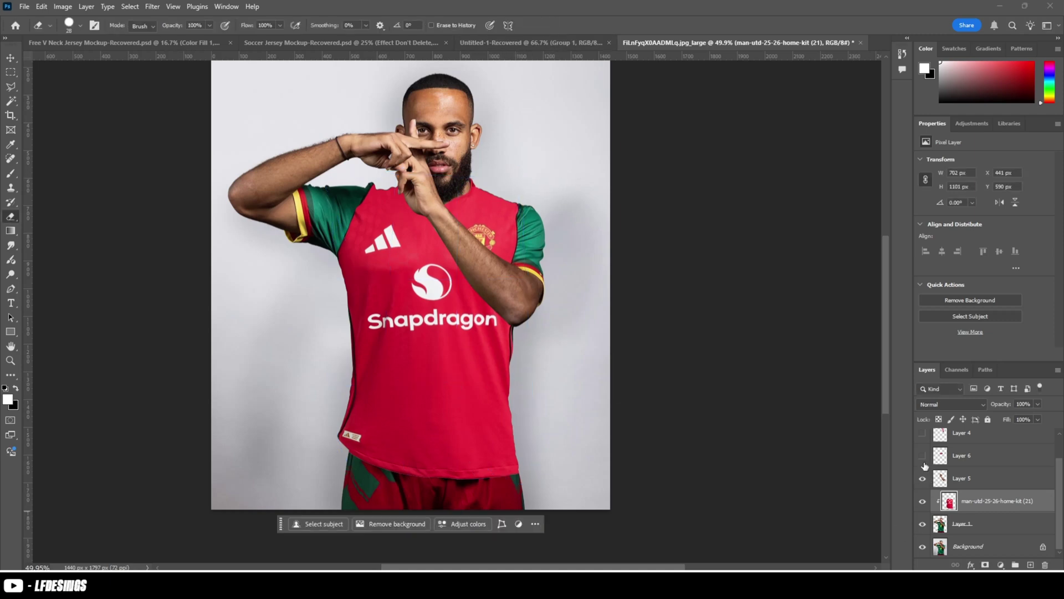
- Show the sleeve on Layer 4 and move it over the green sleeve on the crest side
scroll(967, 465, "up", 1)
left_click(942, 462)
left_click(923, 462)
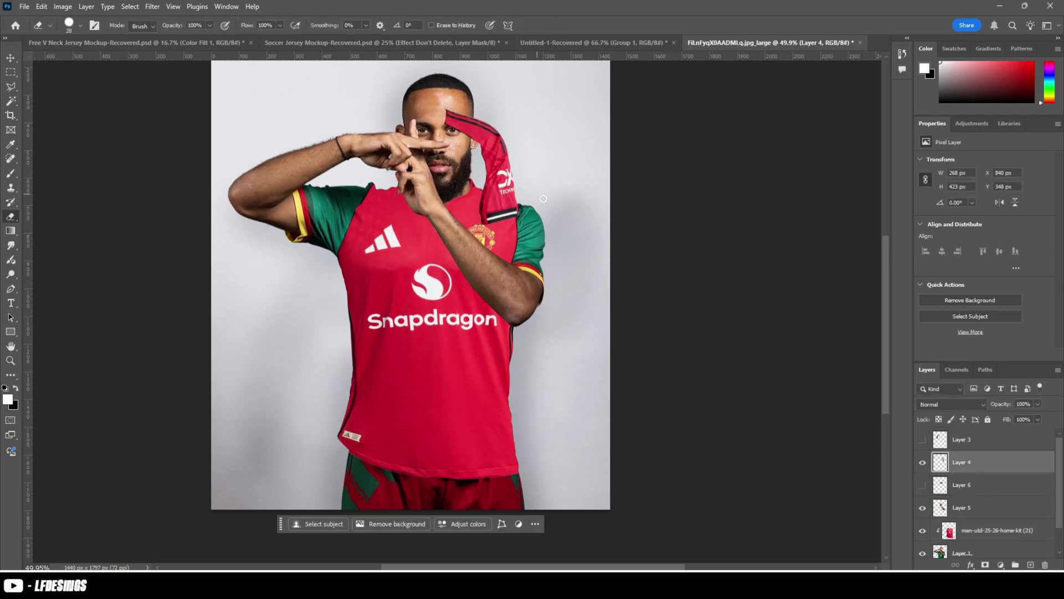
left_click(11, 57)
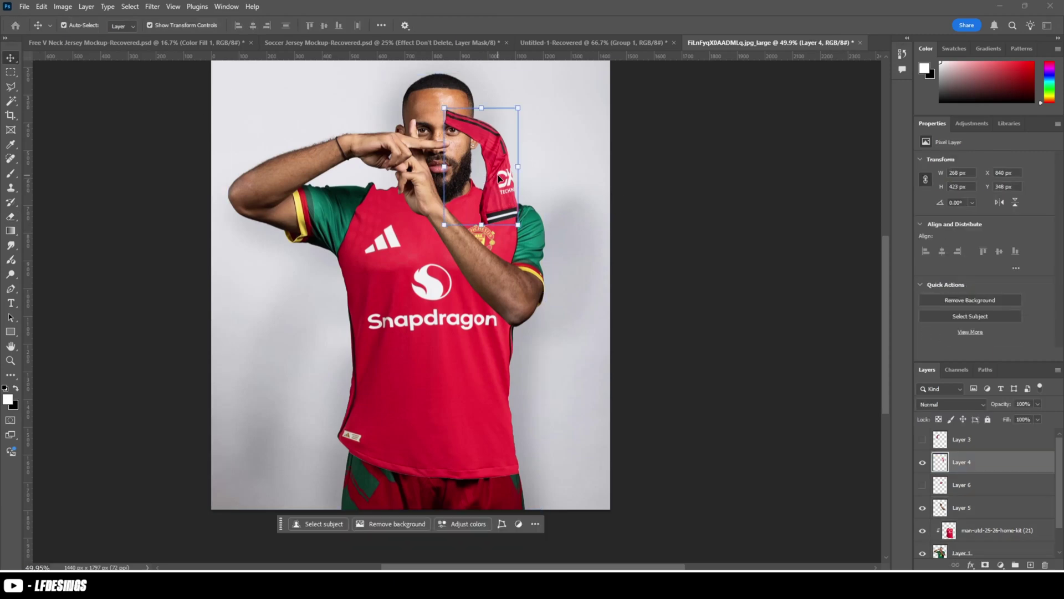
left_click_drag(494, 175, 521, 228)
- Puppet Warp the crest-side sleeve onto the shoulder and upper arm, pinning its cuff, armhole and outer edge
left_click(42, 6)
left_click(56, 256)
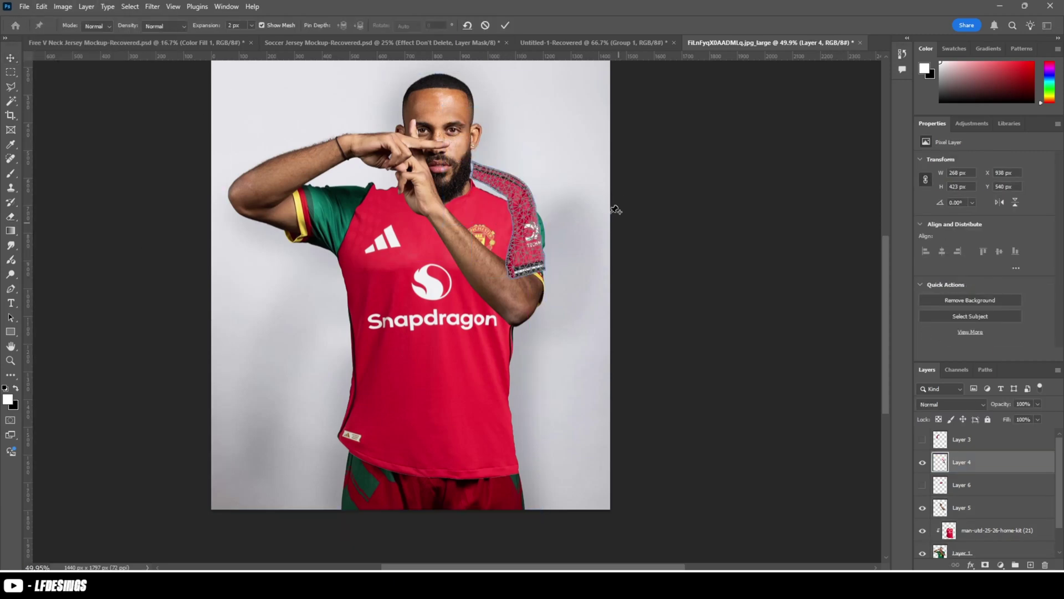
left_click_drag(489, 170, 533, 218)
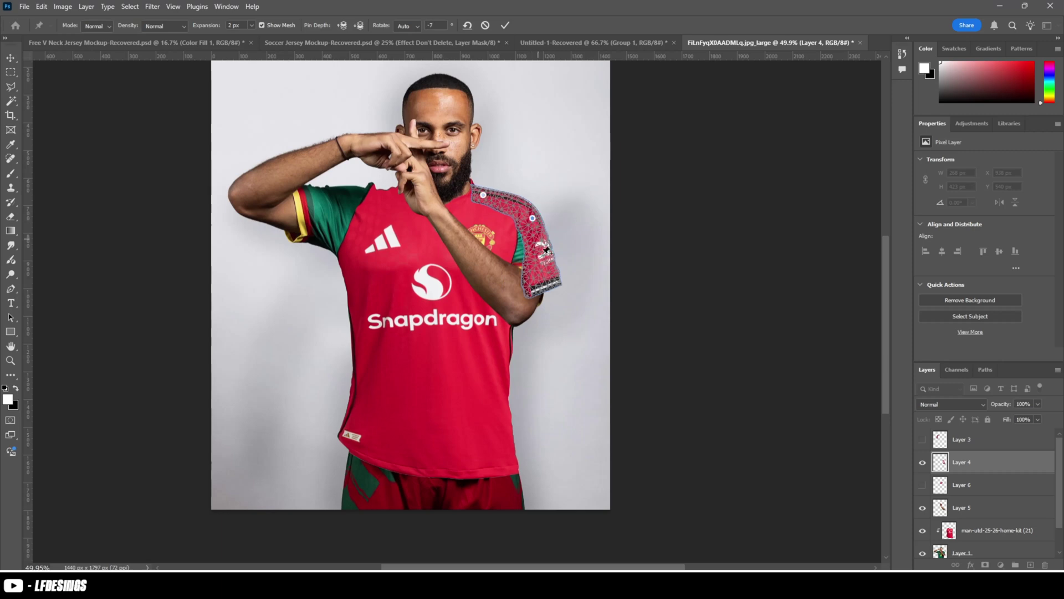
scroll(554, 288, "up", 5)
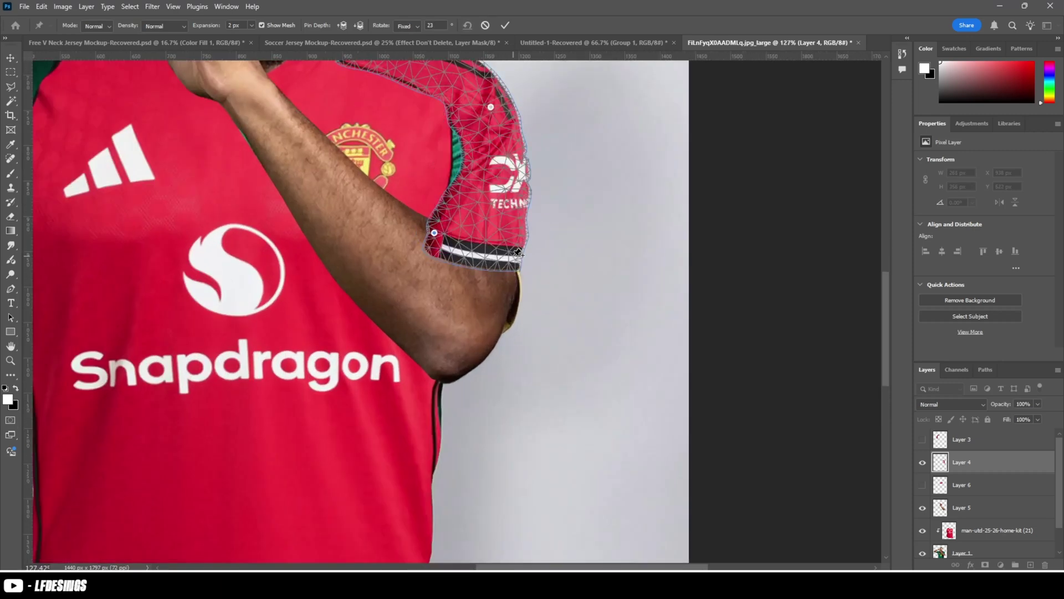
mouse_move(516, 257)
left_mouse_down()
mouse_move(520, 239)
mouse_move(520, 263)
left_mouse_up()
left_click_drag(466, 163, 456, 158)
scroll(461, 162, "up", 2)
left_click_drag(523, 195, 520, 196)
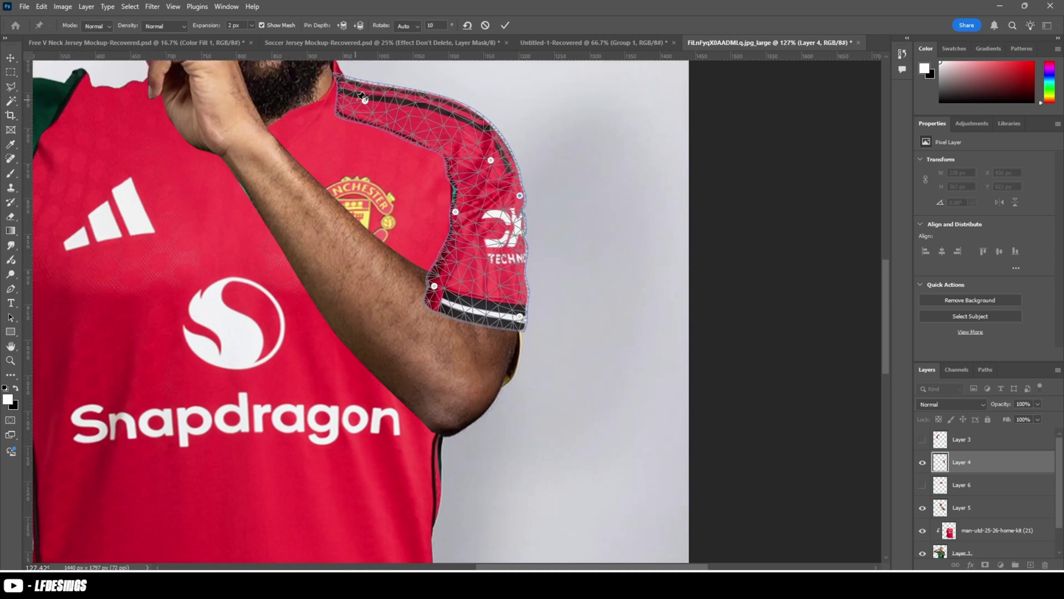
- Fit the crest-side sleeve's neck end and armhole seam to the jersey body and apply the Puppet Warp
left_click_drag(364, 99, 361, 92)
left_click(329, 99)
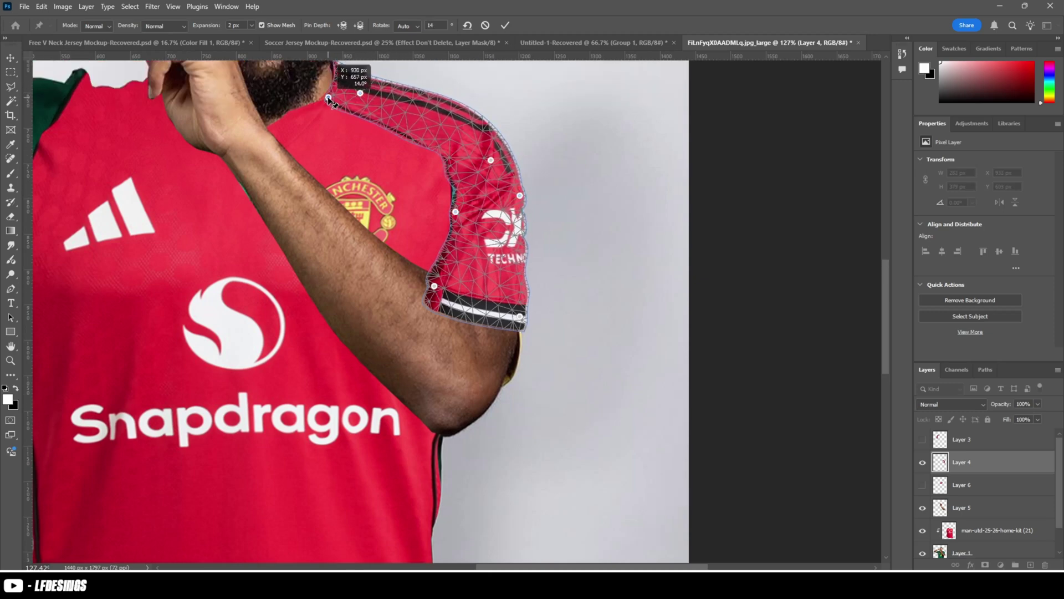
left_click_drag(460, 187, 450, 193)
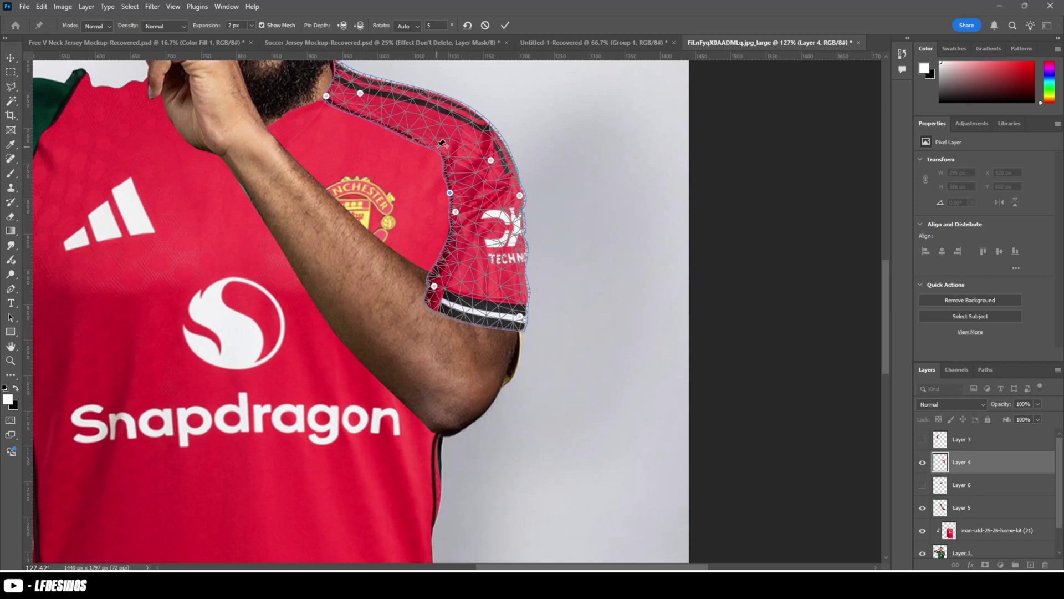
left_click_drag(437, 147, 439, 152)
left_click(505, 26)
scroll(529, 277, "down", 5)
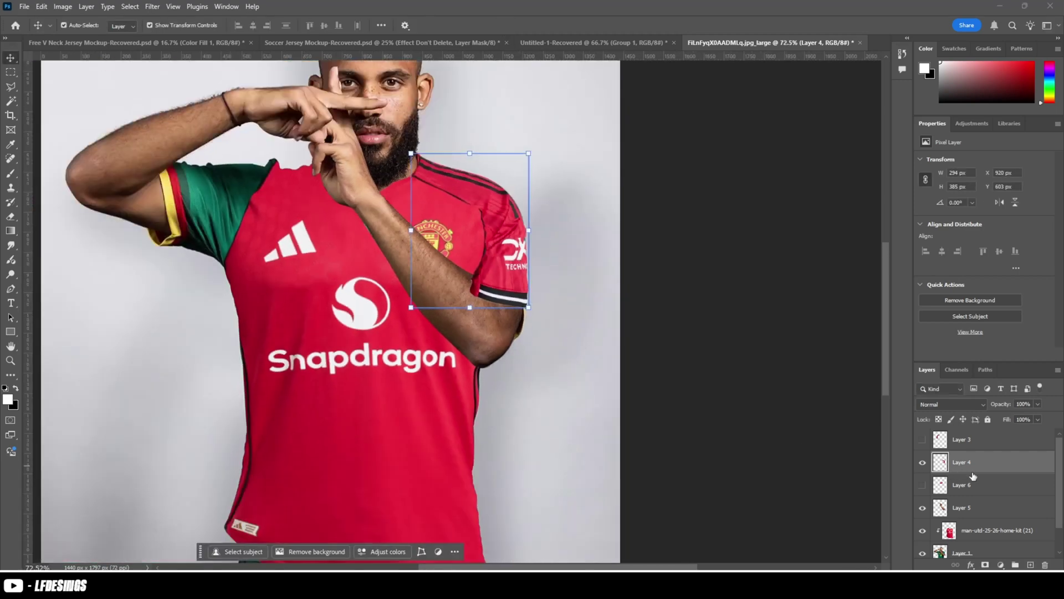
- Place Layer 4 beneath the arm on Layer 5 and Puppet Warp the sleeve cuff further down the arm
left_click_drag(972, 476, 972, 511)
scroll(521, 271, "up", 3)
left_click(42, 6)
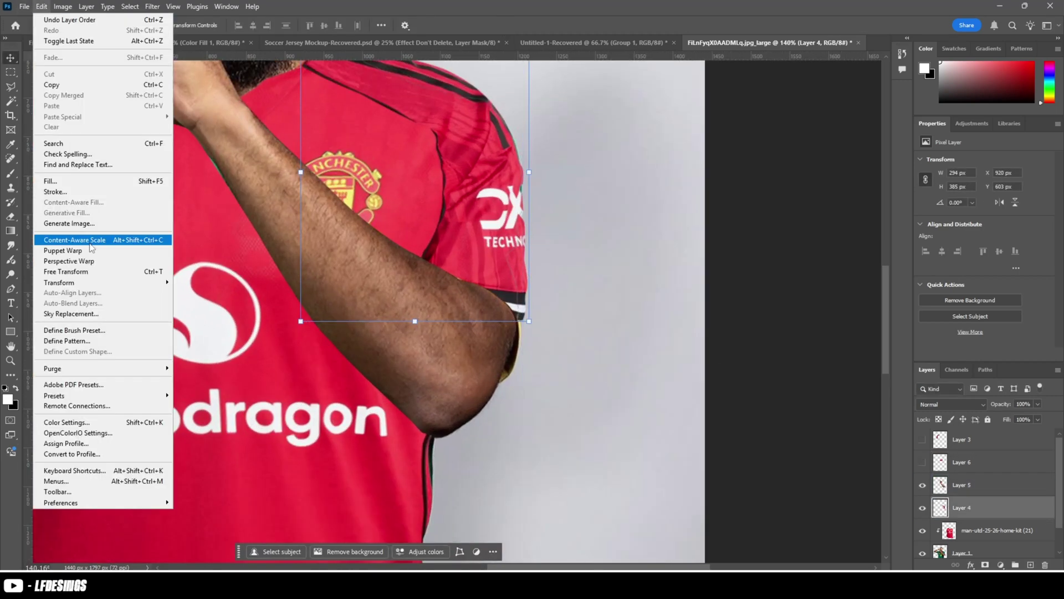
left_click(92, 249)
left_click_drag(417, 317, 417, 289)
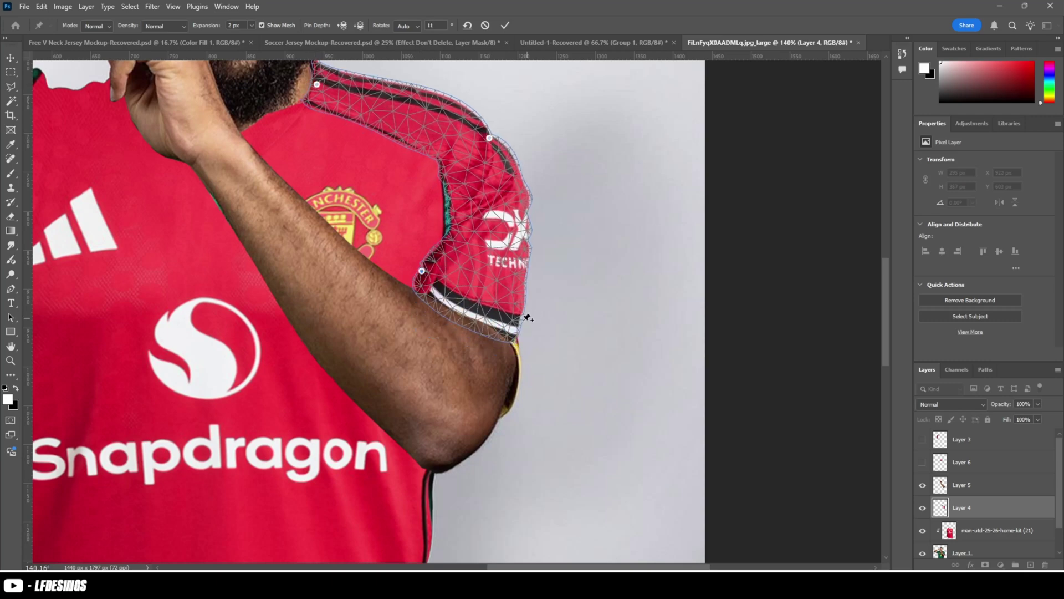
left_click_drag(524, 321, 523, 361)
left_click_drag(452, 214, 448, 215)
left_click_drag(416, 289, 407, 295)
- Extend the outer cuff corner down toward the elbow, pin the shoulder and armhole edges, and apply the Puppet Warp
mouse_move(459, 317)
left_mouse_down()
mouse_move(462, 302)
mouse_move(476, 310)
left_mouse_up()
left_click(463, 301, "alt")
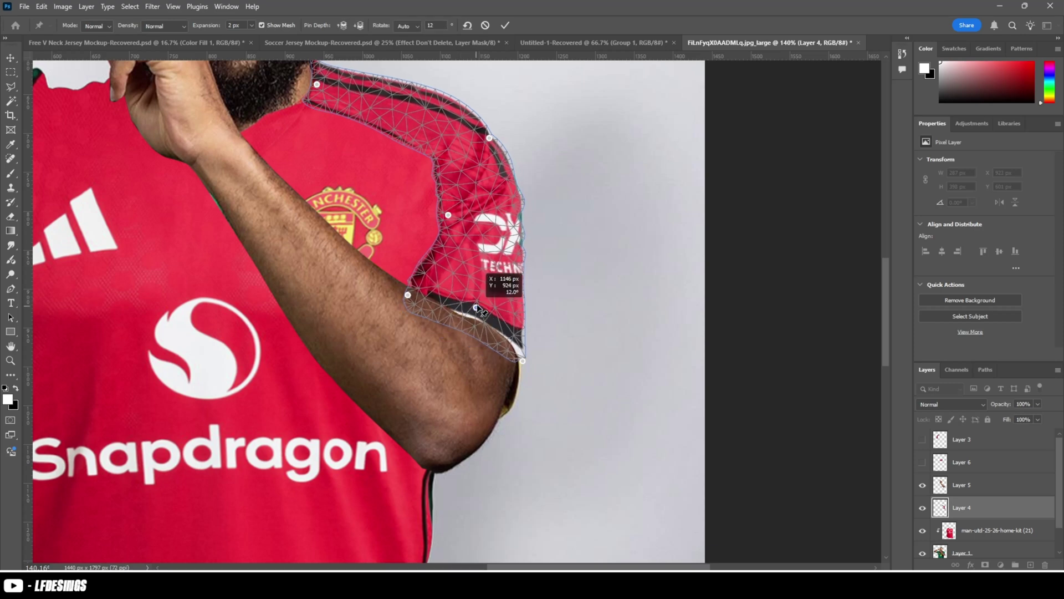
left_click(475, 313, "alt")
left_click_drag(523, 361, 518, 389)
left_click(511, 162)
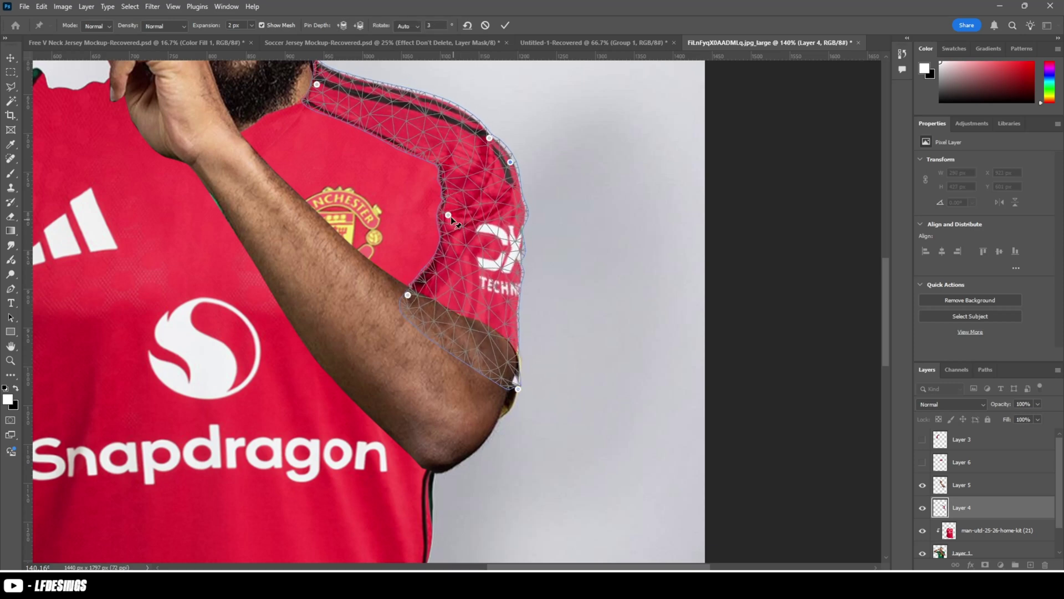
left_click_drag(448, 215, 448, 223)
left_click(440, 258)
left_click(446, 188)
left_click(505, 26)
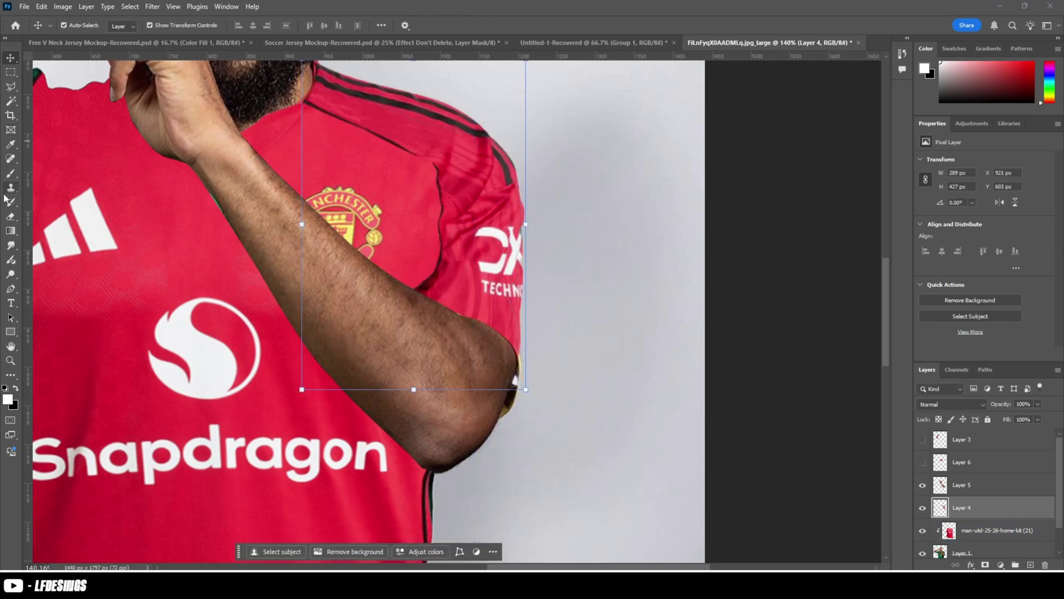
- Show the sleeve on Layer 3 and rotate and move it over the green sleeve on the Adidas side
scroll(283, 364, "down", 7)
scroll(291, 349, "left", 3)
left_click(922, 440)
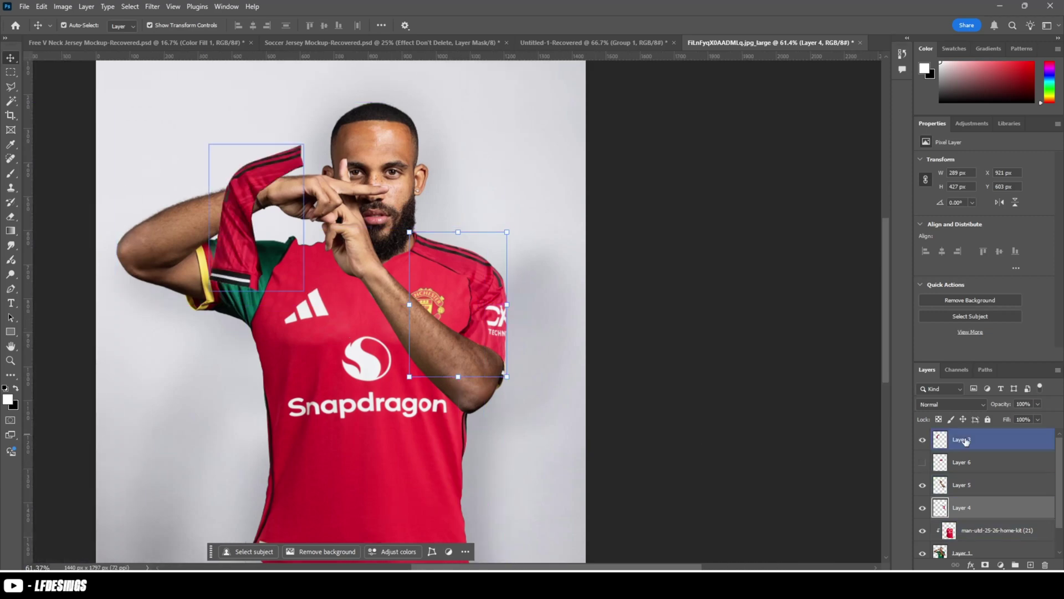
key("ctrl+t")
left_click_drag(224, 121, 333, 196)
left_click_drag(288, 211, 308, 276)
left_click_drag(369, 258, 360, 236)
key("Return")
- Puppet Warp the Adidas-side sleeve so its cuff corners and upper edge align with the player's raised arm
left_click(42, 6)
left_click(92, 251)
scroll(227, 291, "up", 8)
left_click_drag(174, 203, 164, 202)
left_click_drag(181, 200, 179, 188)
left_click_drag(226, 282, 199, 307)
left_click_drag(233, 206, 197, 178)
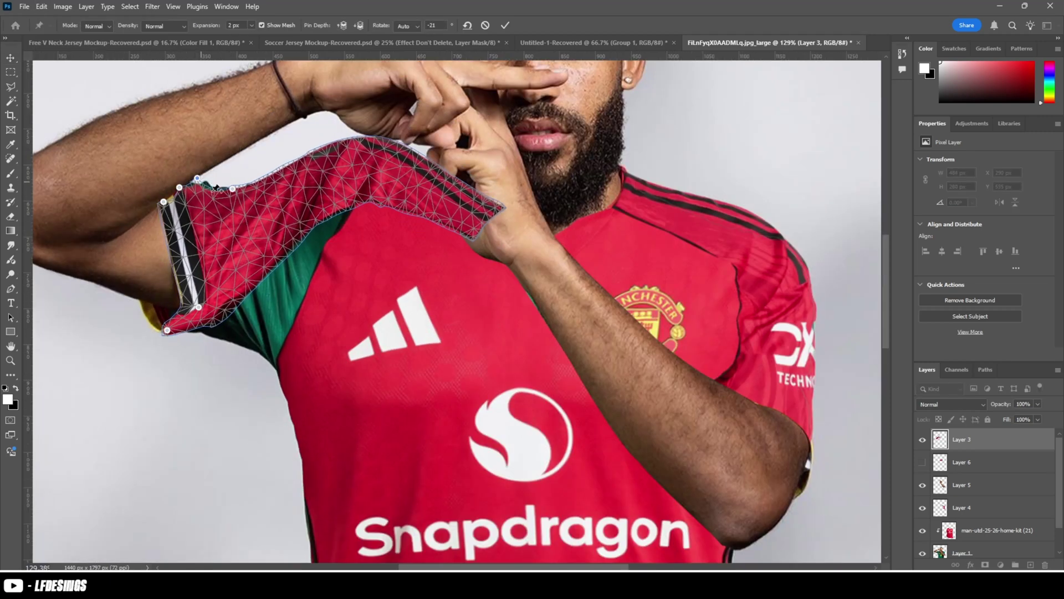
- Lower the Adidas-side sleeve's shoulder section to follow the shoulder line, pin its upper edge, and apply the Puppet Warp
left_click_drag(339, 162, 340, 194)
left_click_drag(386, 209, 414, 192)
left_click_drag(340, 194, 340, 192)
left_click_drag(379, 198, 421, 189)
left_click_drag(368, 186, 369, 181)
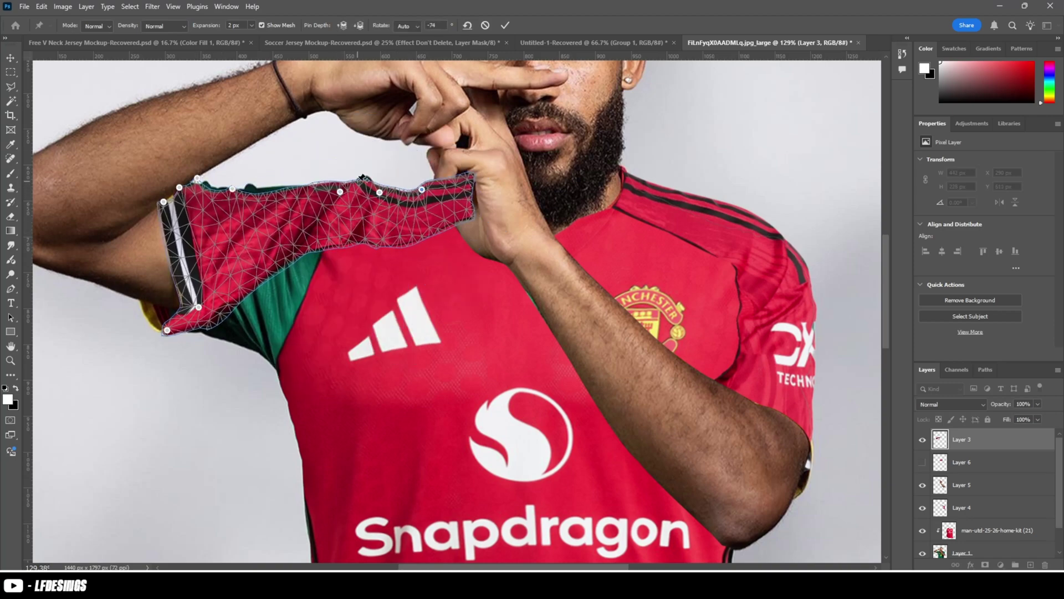
left_click_drag(266, 196, 252, 185)
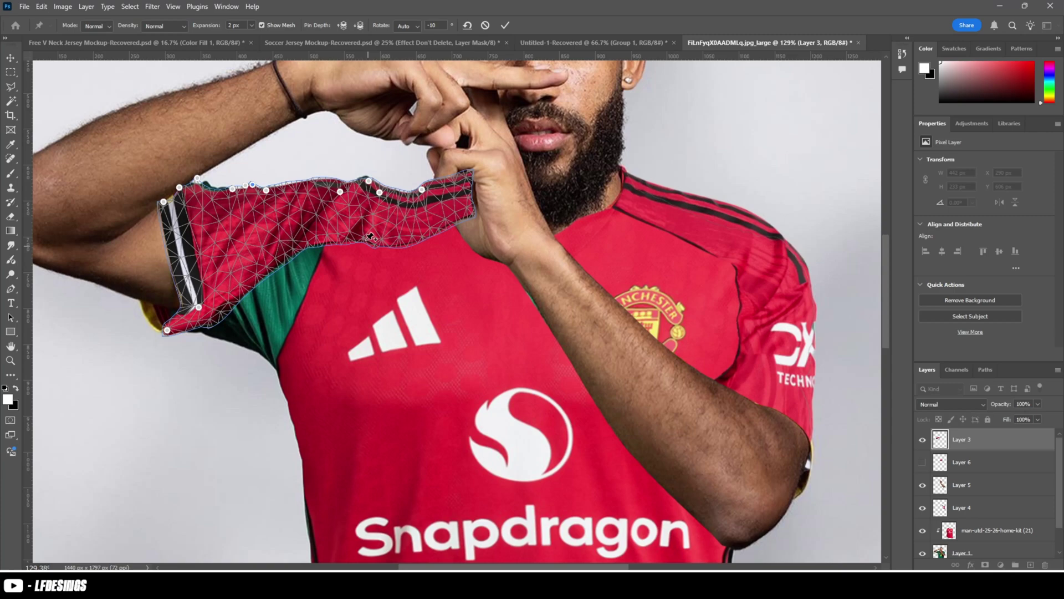
left_click(504, 26)
- Lasso the green underarm gap on the jersey layer and fill it with Content-Aware Fill, output to the current layer
scroll(176, 257, "down", 3)
left_click(434, 375)
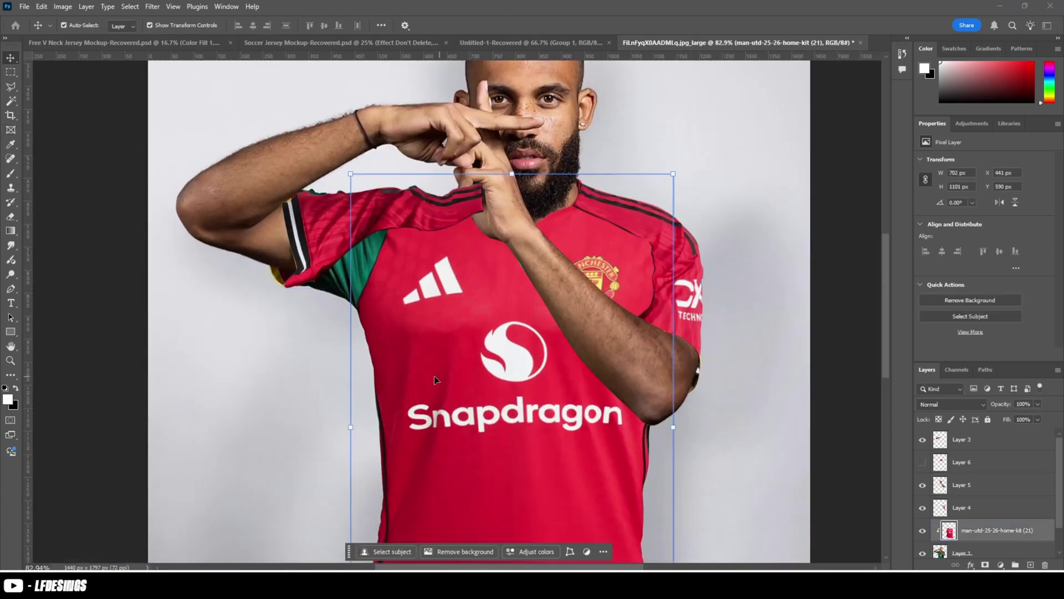
scroll(434, 376, "down", 1)
left_click(11, 87)
scroll(312, 300, "up", 3)
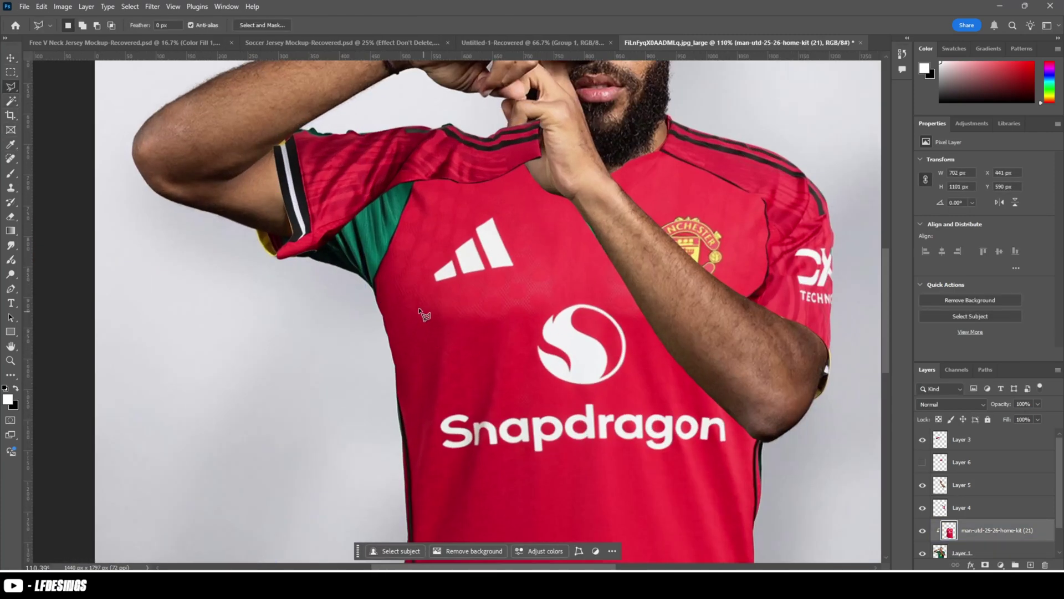
left_click(948, 550, "ctrl")
key("ctrl+d")
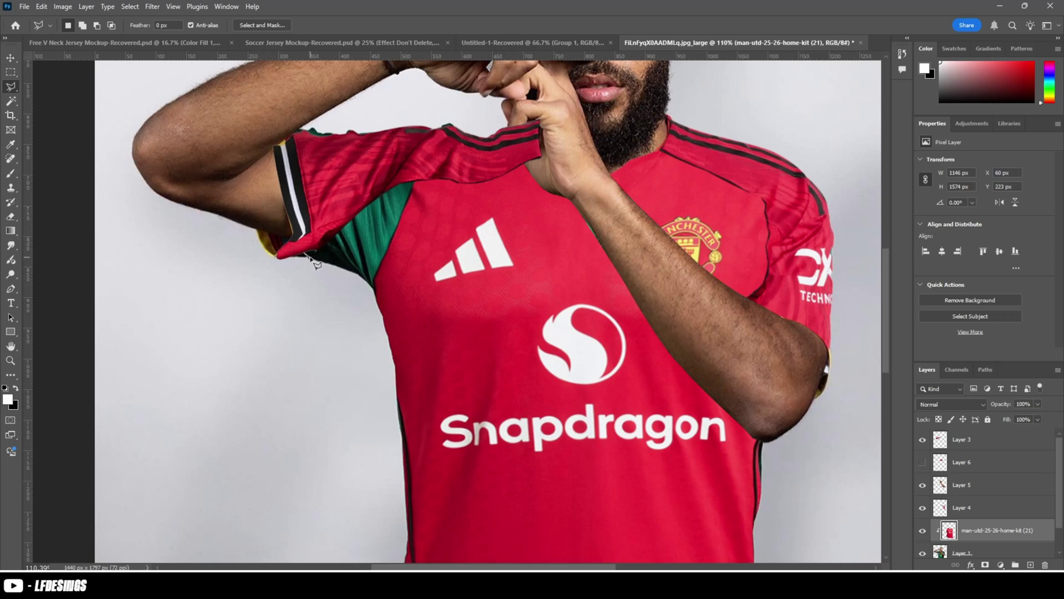
left_click(296, 255)
left_click(312, 228)
right_click(333, 221)
left_click(376, 373)
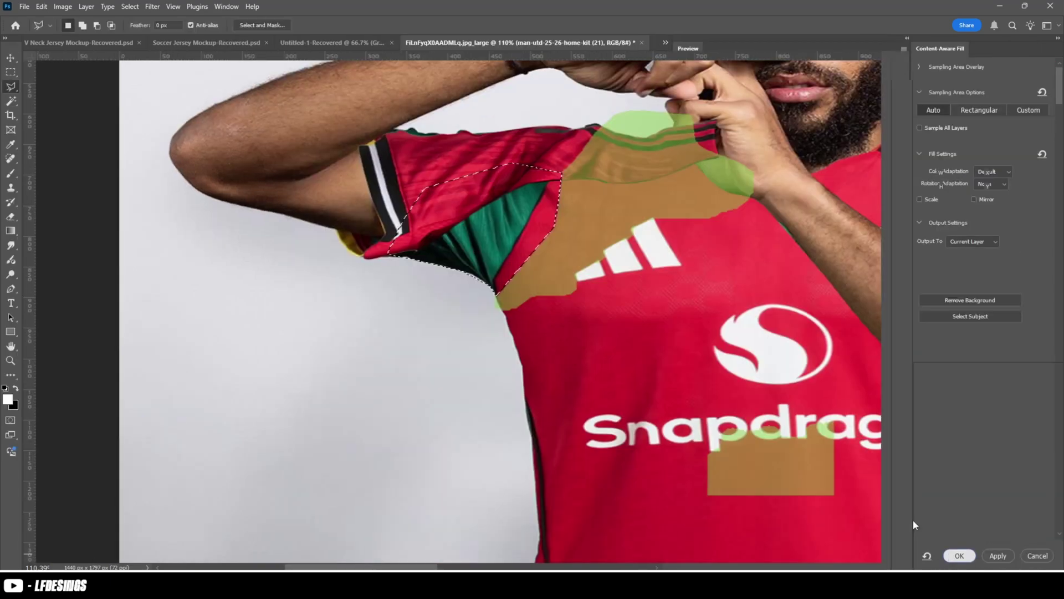
left_click(959, 555)
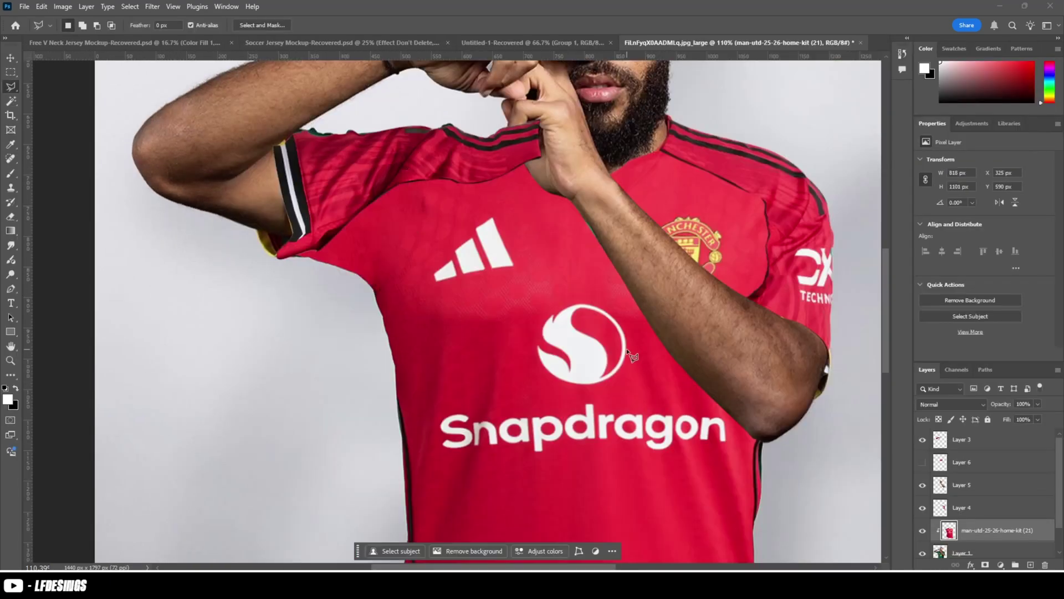
- Smudge the underarm seam of the Adidas-side sleeve on Layer 3 at 50% strength to blend it into the body
scroll(628, 351, "down", 3)
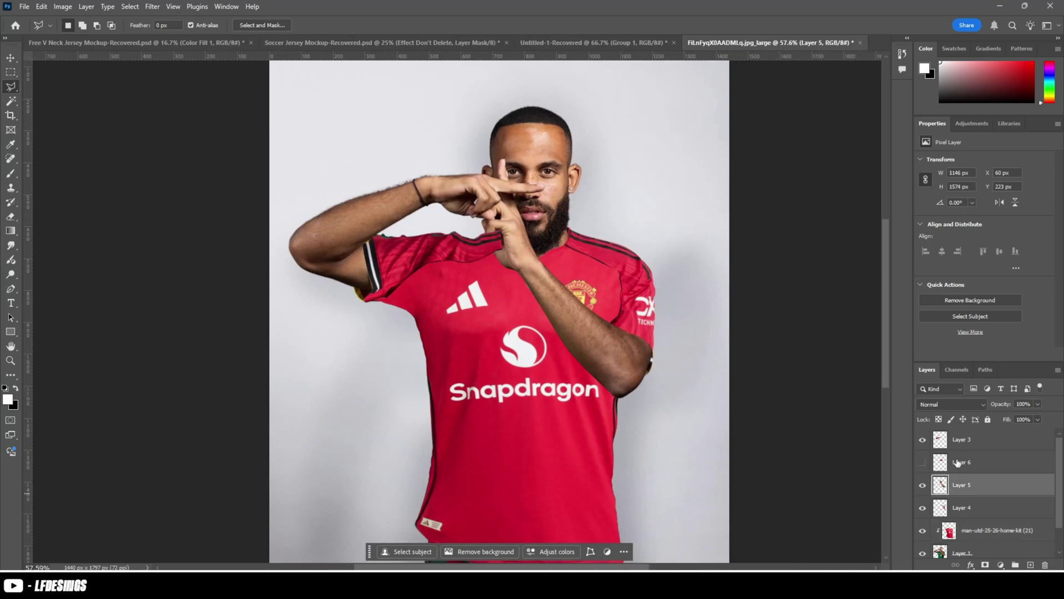
left_click(956, 450)
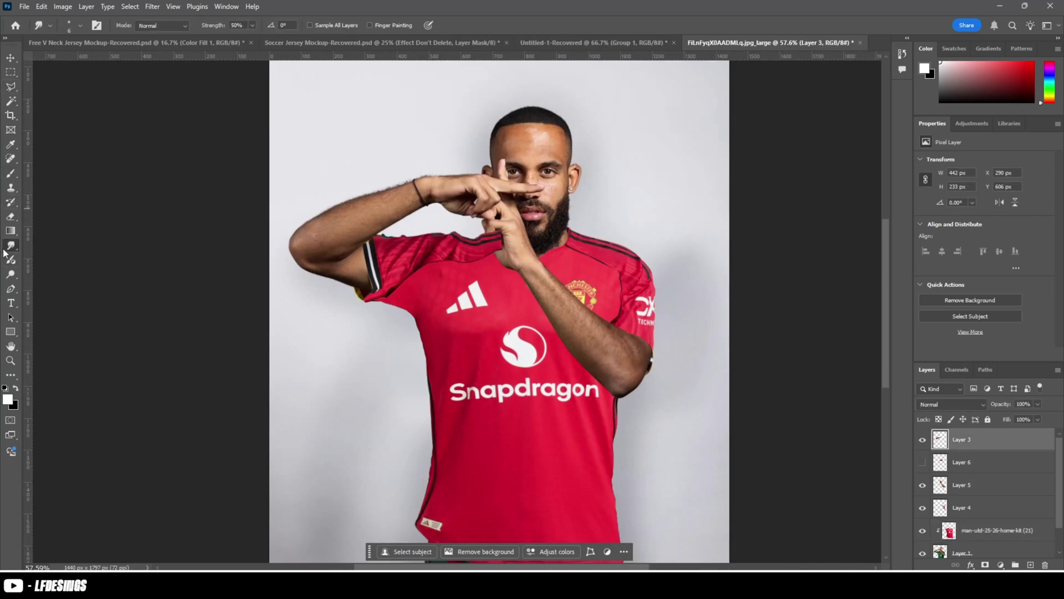
scroll(421, 308, "up", 3)
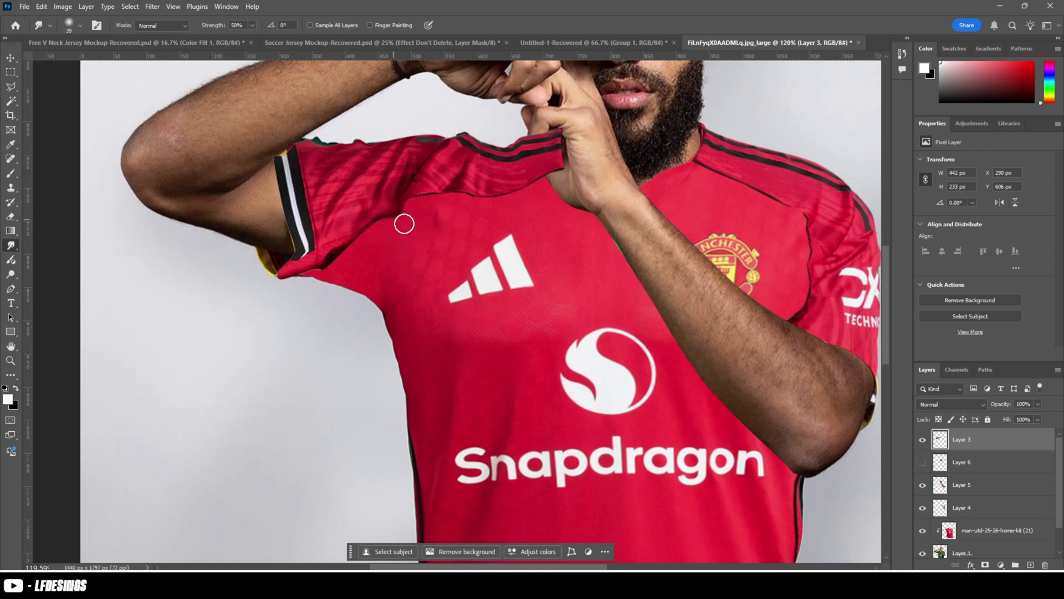
scroll(405, 223, "up", 2)
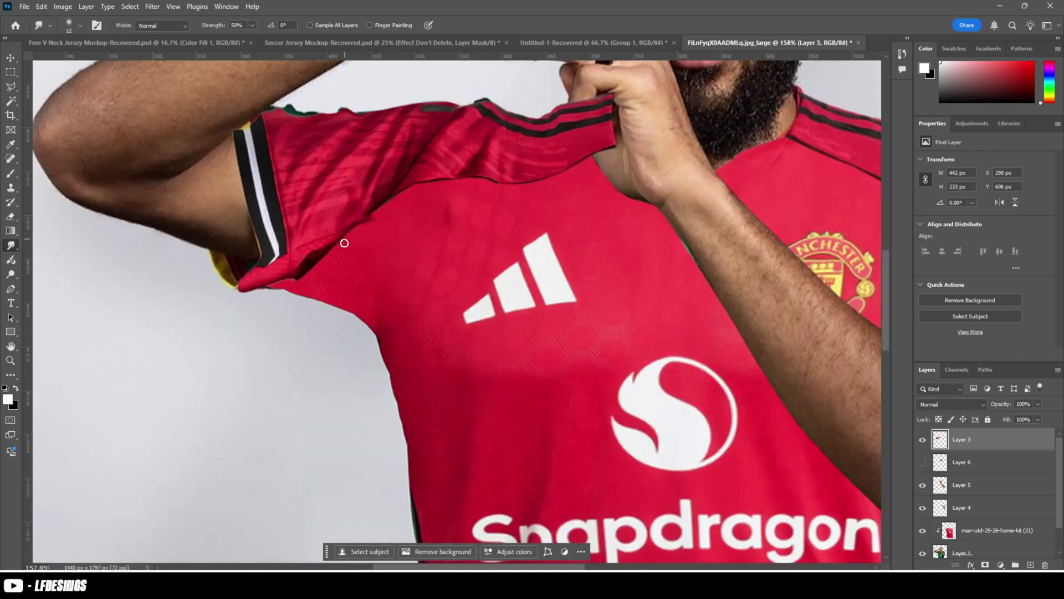
left_click_drag(299, 274, 287, 281)
scroll(288, 281, "down", 7)
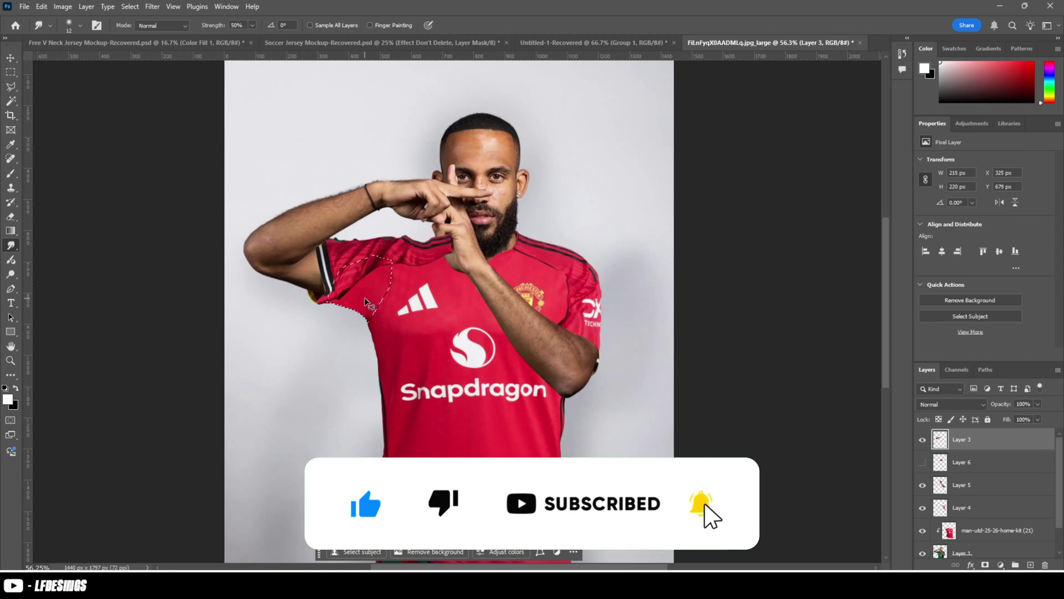
- Soften the Adidas-side sleeve's edge on Layer 3 with a Soft Round eraser at 16% flow
key("e")
right_click(396, 275)
left_click(441, 394)
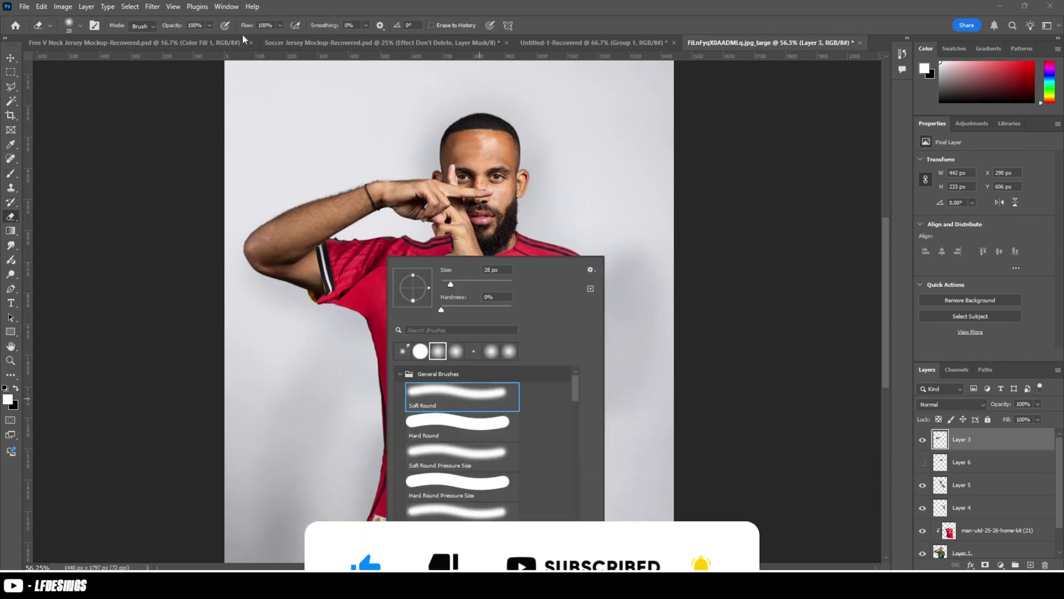
left_click_drag(245, 27, 198, 29)
scroll(397, 324, "up", 5)
right_click(352, 259, "alt")
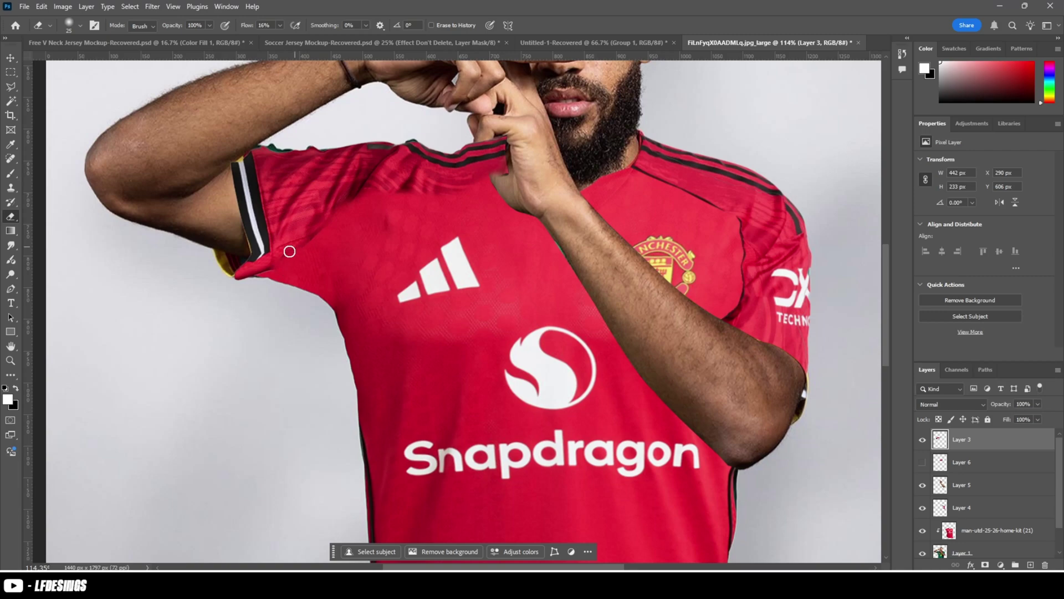
- Add a Levels adjustment clipped to Layer 3 and tune its midtone and shadow inputs to match the sleeve to the body
scroll(373, 279, "down", 5)
key("ctrl+l")
key("Escape")
left_click(1001, 564)
left_click(998, 420)
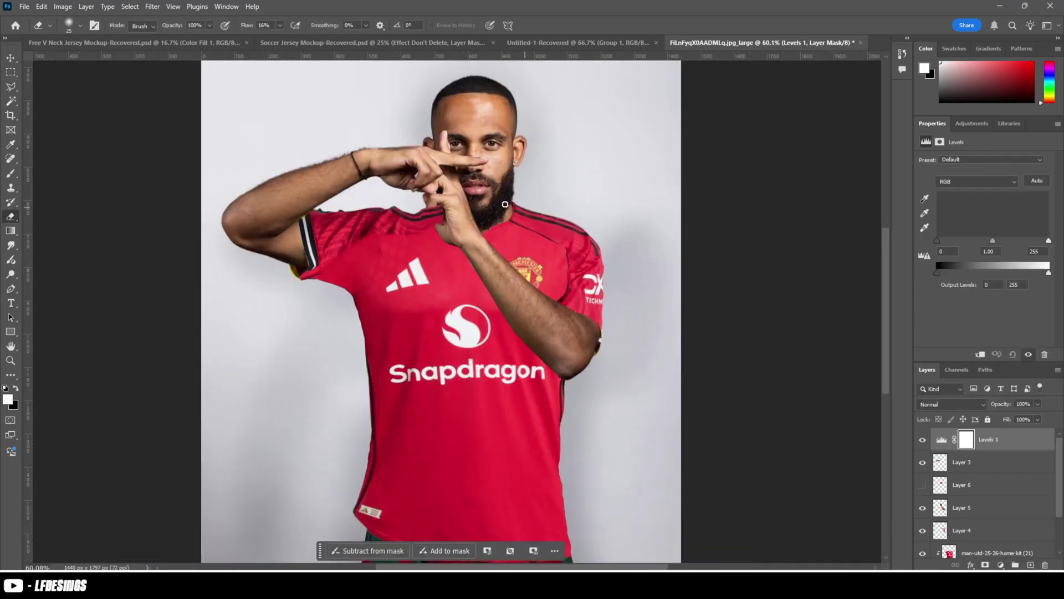
scroll(505, 204, "up", 5)
key("ctrl+alt+g")
left_click_drag(993, 241, 1036, 242)
scroll(725, 332, "down", 4)
left_click_drag(725, 332, 846, 328)
left_click_drag(937, 241, 936, 240)
left_click_drag(985, 242, 985, 242)
- Soften the sleeve seams on Layer 3 and Layer 4 with the soft eraser at 16% flow
scroll(641, 264, "up", 5)
left_click(984, 471)
left_click_drag(755, 363, 566, 370)
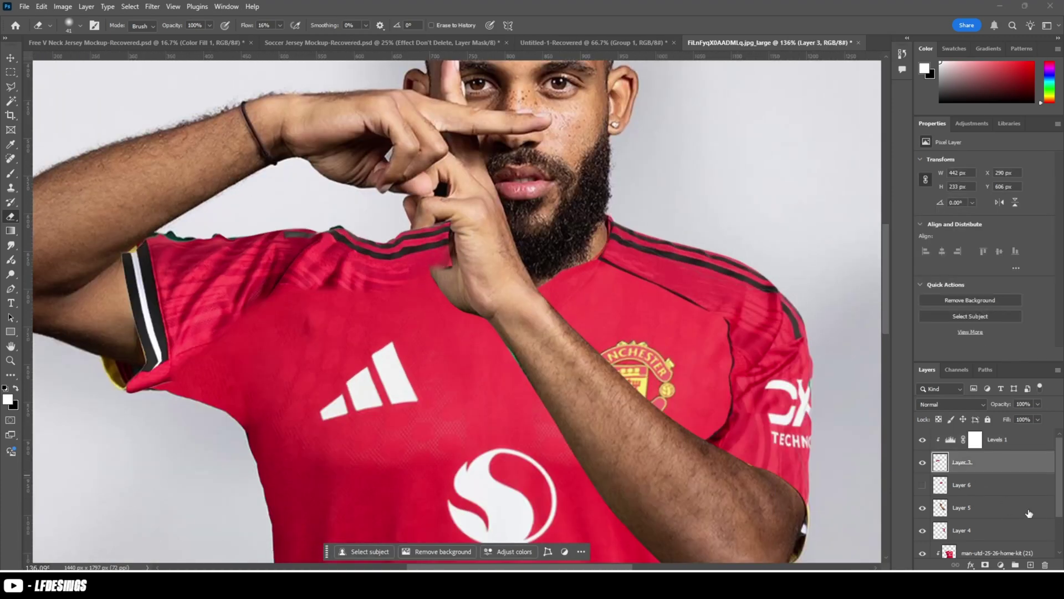
left_click(1026, 530)
scroll(600, 273, "right", 2)
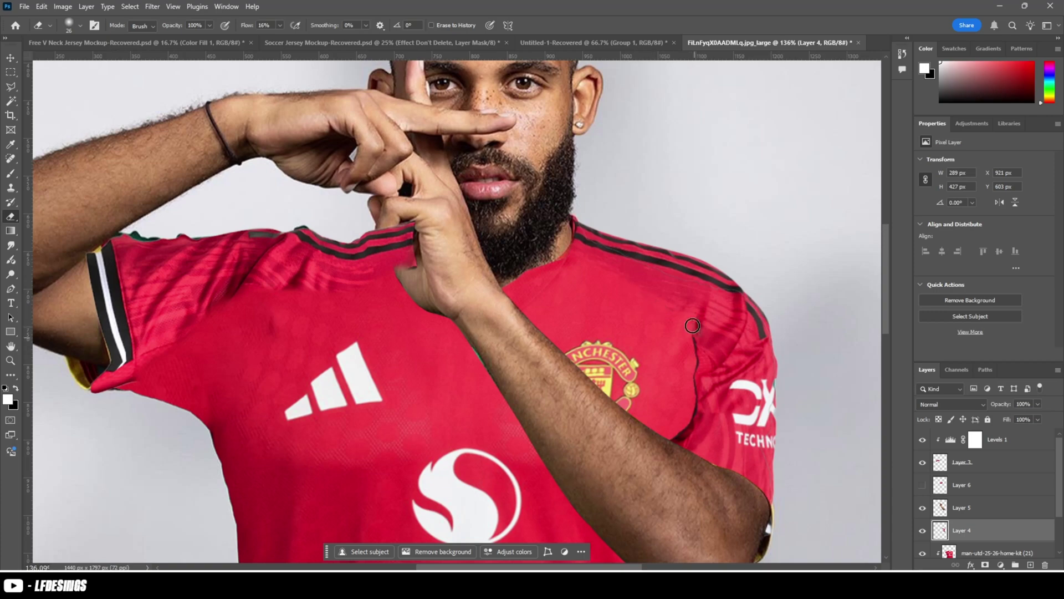
scroll(693, 325, "up", 3)
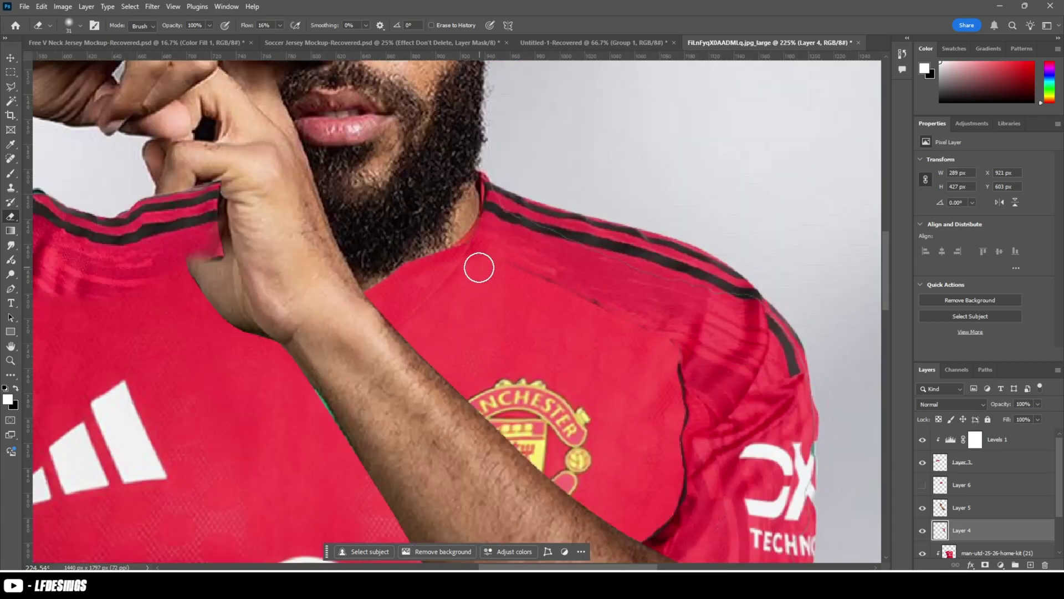
scroll(634, 340, "down", 2)
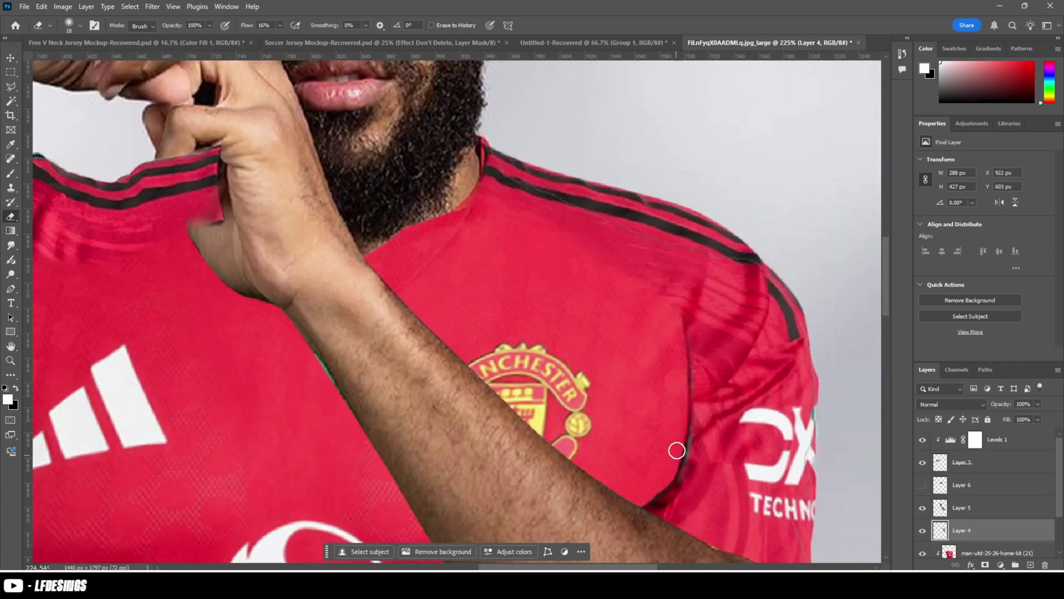
- Warp the crest-side sleeve on Layer 4 so its inner part extends toward the crest and covers the dark armhole line
key("ctrl+t")
right_click(745, 355)
left_click(776, 274)
left_click_drag(515, 386, 468, 369)
key("Return")
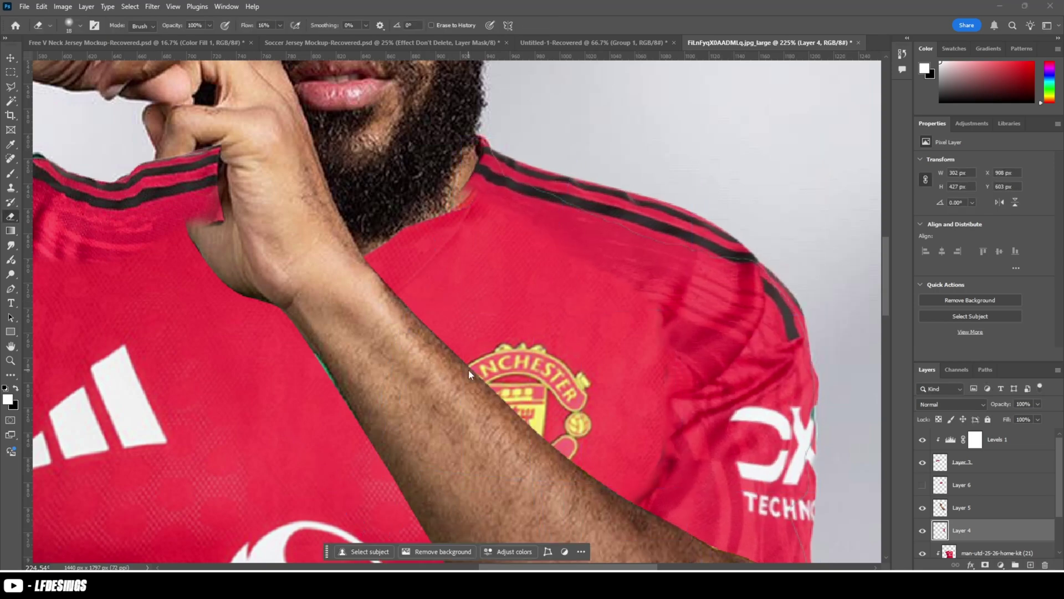
- Try clipping Layer 4 to the layers below it
left_click(11, 58)
left_click(587, 220)
scroll(1007, 511, "down", 1)
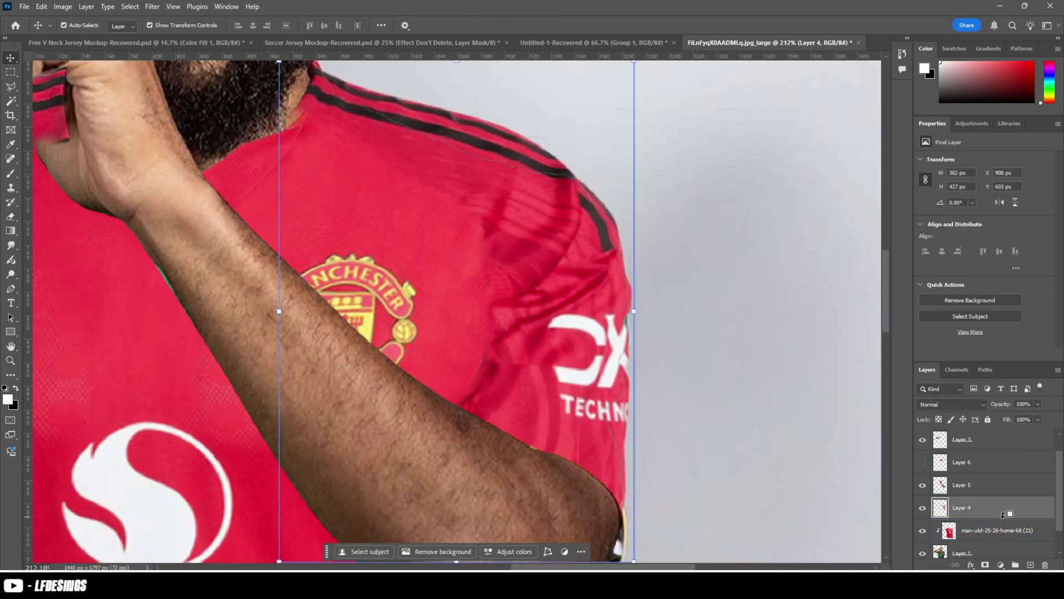
scroll(717, 422, "down", 6)
left_click(947, 518, "alt")
left_click(1007, 522)
scroll(615, 332, "up", 5)
left_click(1028, 518, "alt")
left_click(1009, 509)
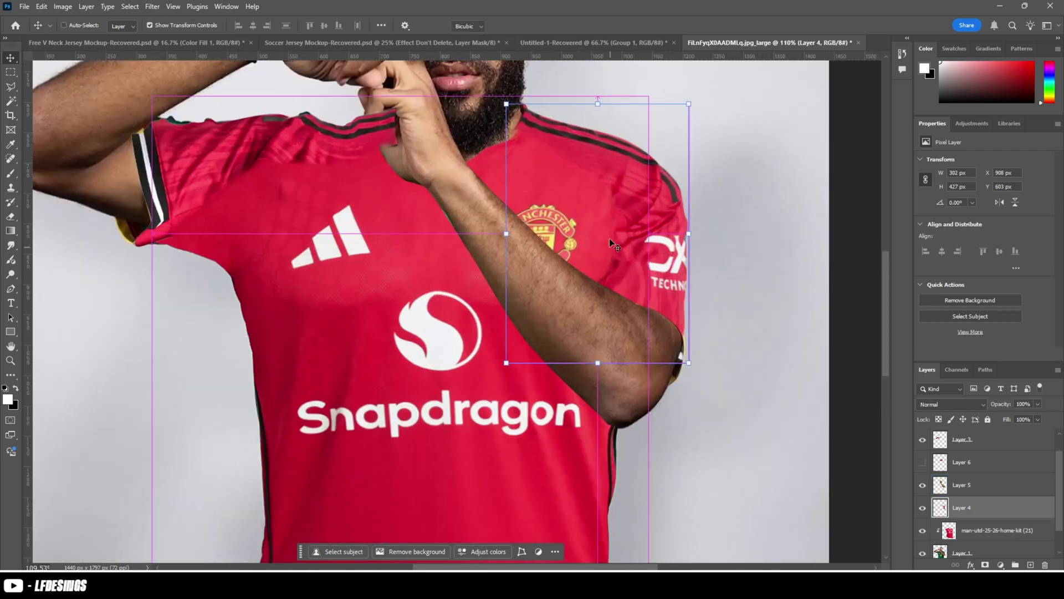
- Warp Layer 4 so the crest-side sleeve's shoulder and outer edge follow the player's arm, and apply the transformation
key("ctrl+t")
right_click(610, 239)
left_click(642, 324)
left_click_drag(690, 190, 712, 225)
left_click_drag(628, 104, 628, 127)
left_click_drag(506, 104, 506, 100)
left_click_drag(567, 102, 567, 118)
left_click_drag(712, 225, 681, 160)
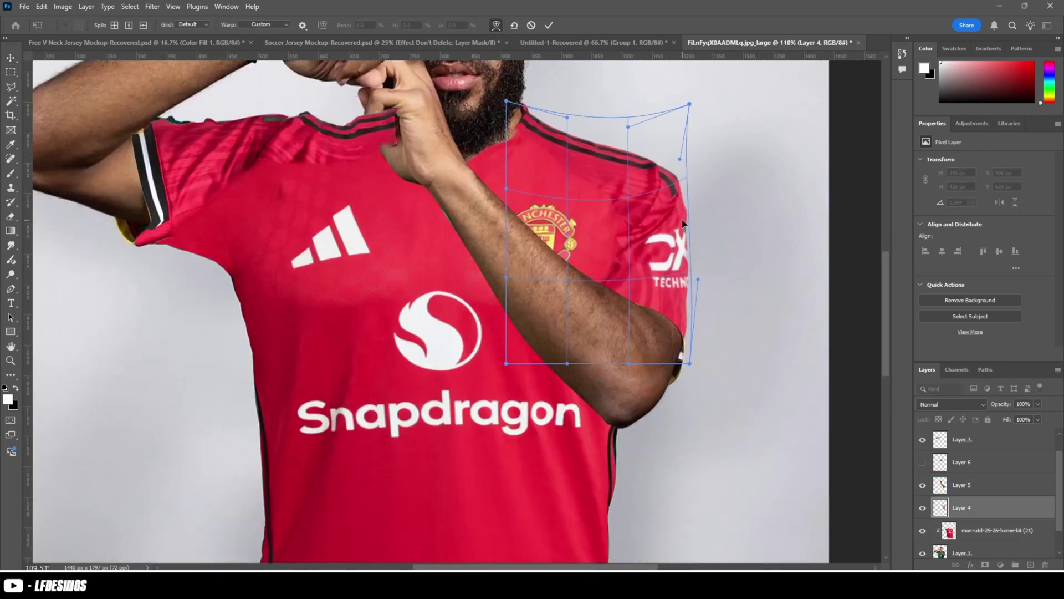
left_click_drag(690, 277, 683, 343)
key("Return")
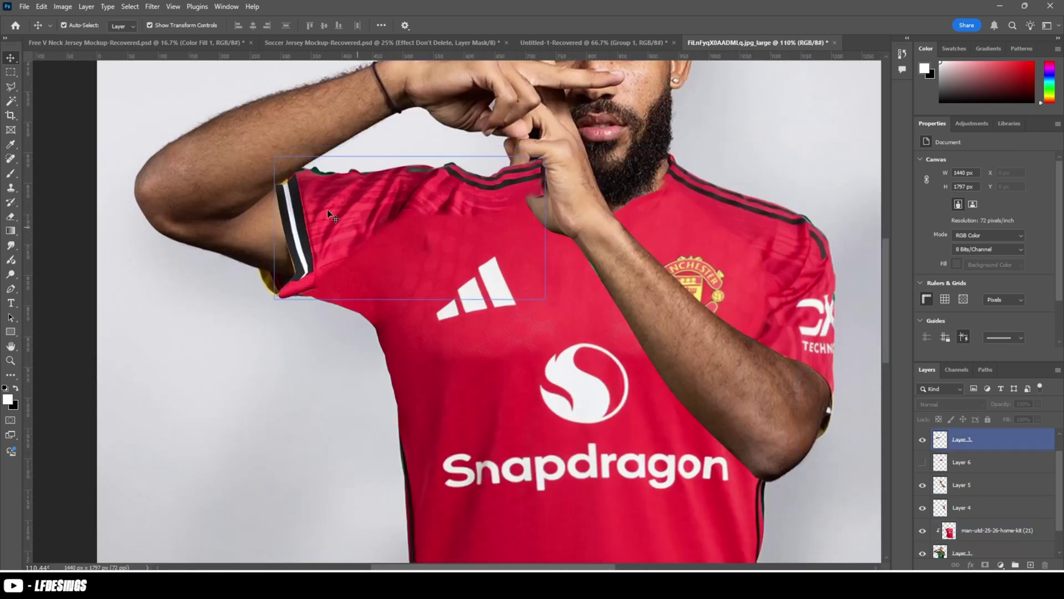
- Puppet Warp Layer 3, pinning the Adidas-side sleeve along its upper edge and adjusting the pins to fit the shoulder line
left_click(42, 6)
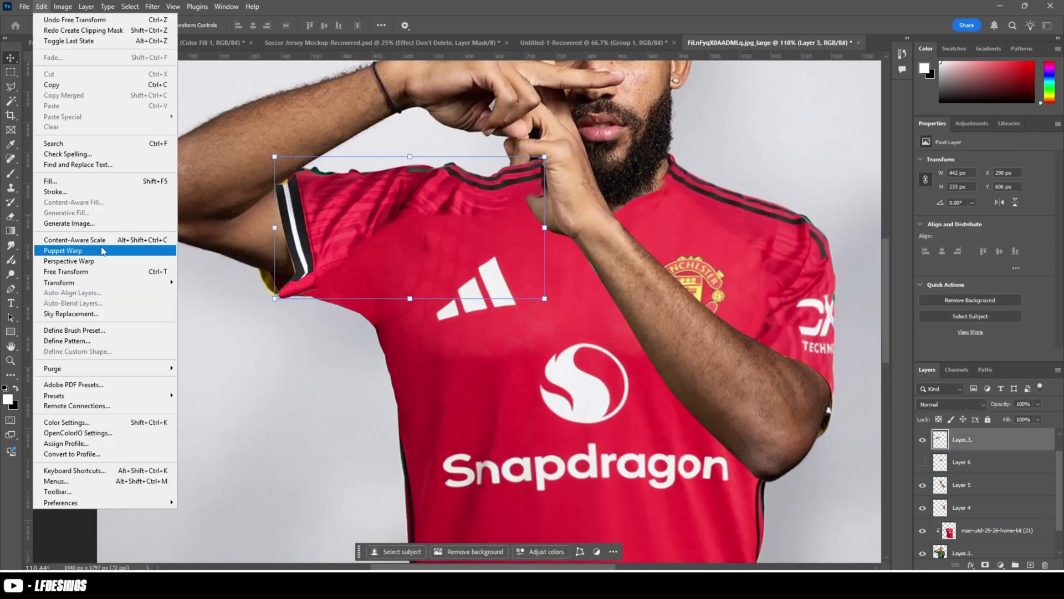
left_click(95, 244)
left_click(553, 172)
left_click(324, 187)
left_click(344, 174)
left_click(378, 174)
left_click(487, 174)
scroll(411, 193, "up", 8)
mouse_move(383, 426)
left_mouse_down()
mouse_move(352, 404)
mouse_move(361, 427)
mouse_move(383, 427)
left_mouse_up()
left_click_drag(349, 431, 330, 431)
left_click_drag(368, 392, 362, 397)
key("Return")
- Set Layer 3's opacity to 96% and erase its overlap on the player's fingers and hand with a Hard Round eraser
mouse_move(999, 404)
left_mouse_down()
mouse_move(972, 404)
mouse_move(1024, 404)
left_mouse_up()
left_click(11, 217)
right_click(287, 133)
double_click(335, 300)
scroll(760, 290, "down", 12)
scroll(716, 291, "up", 3)
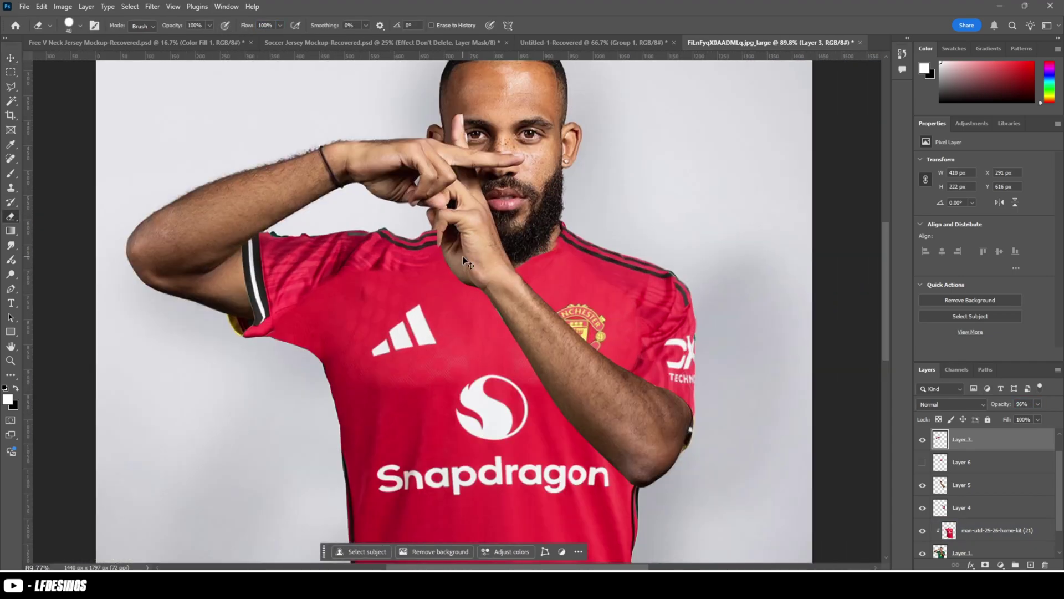
scroll(463, 256, "up", 4)
key("bracketleft")
scroll(427, 216, "up", 2)
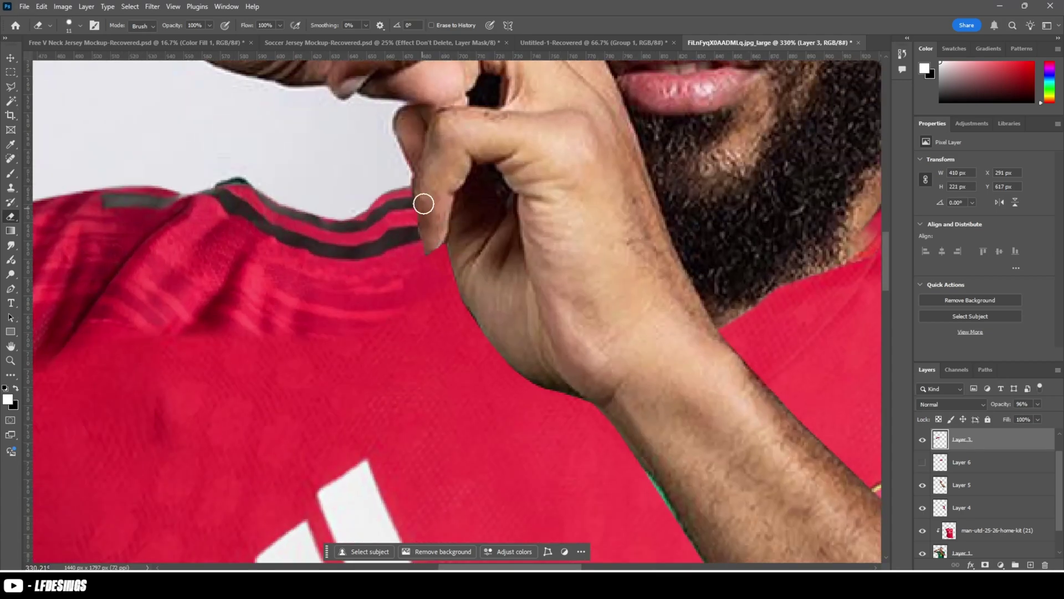
- Show Layer 6, lasso the left striped half of its collar, and copy the selection to a new layer
scroll(433, 277, "down", 8)
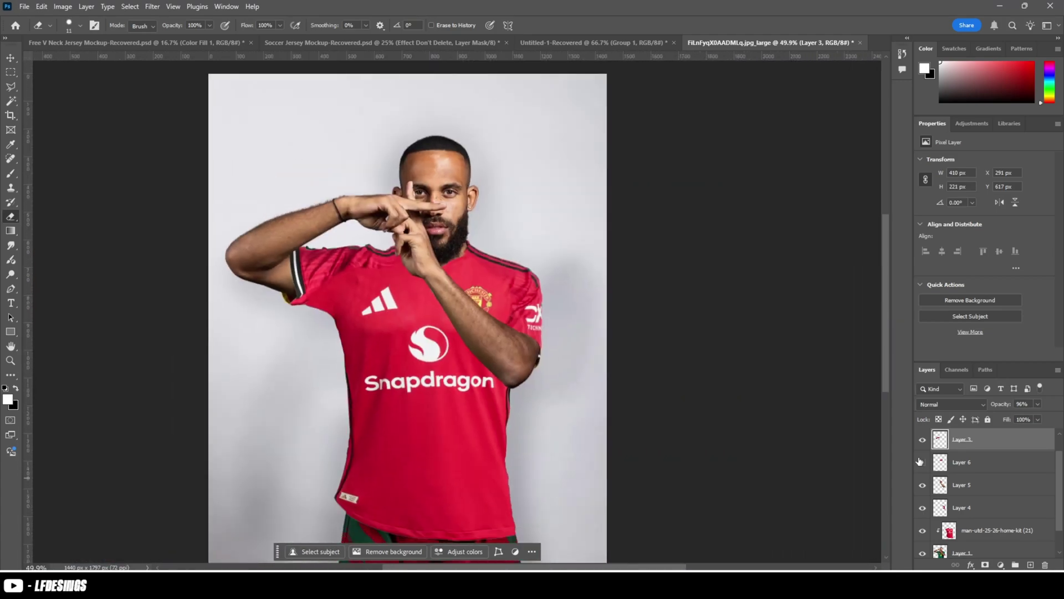
left_click(922, 462)
left_click(962, 463)
key("l")
scroll(316, 201, "up", 5)
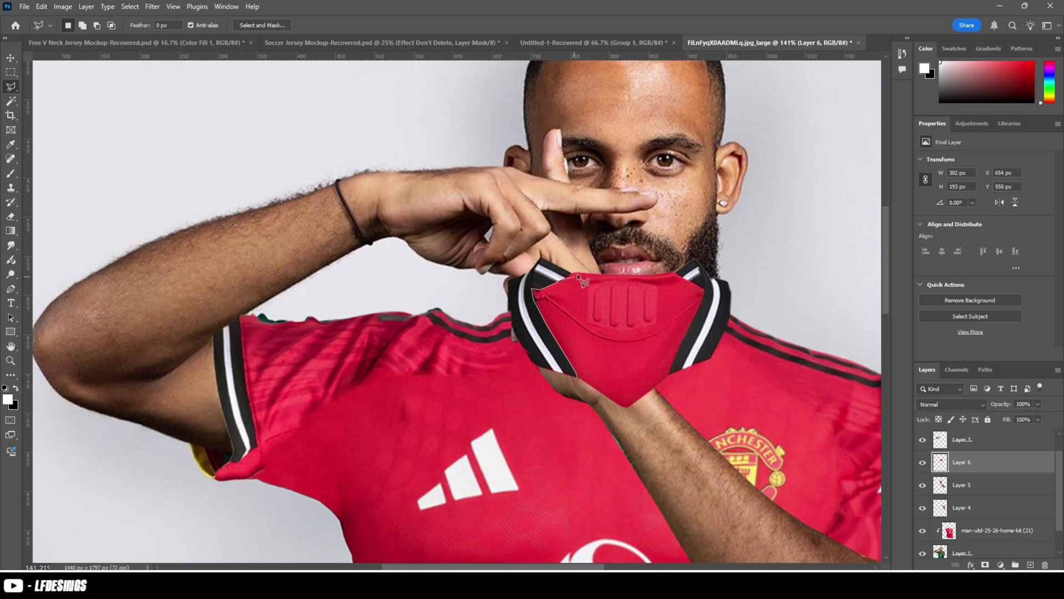
left_click(577, 274)
left_click(543, 215)
left_click(439, 225)
left_click(451, 402)
left_click(578, 379)
key("ctrl+j")
- Hide Layer 6 and place the copied collar piece beneath Layer 4, keeping the other jersey layers visible
left_click(923, 485)
scroll(973, 499, "down", 2)
left_click_drag(976, 469, 923, 478)
scroll(927, 459, "up", 3)
left_click_drag(922, 552, 922, 485)
left_click(922, 485)
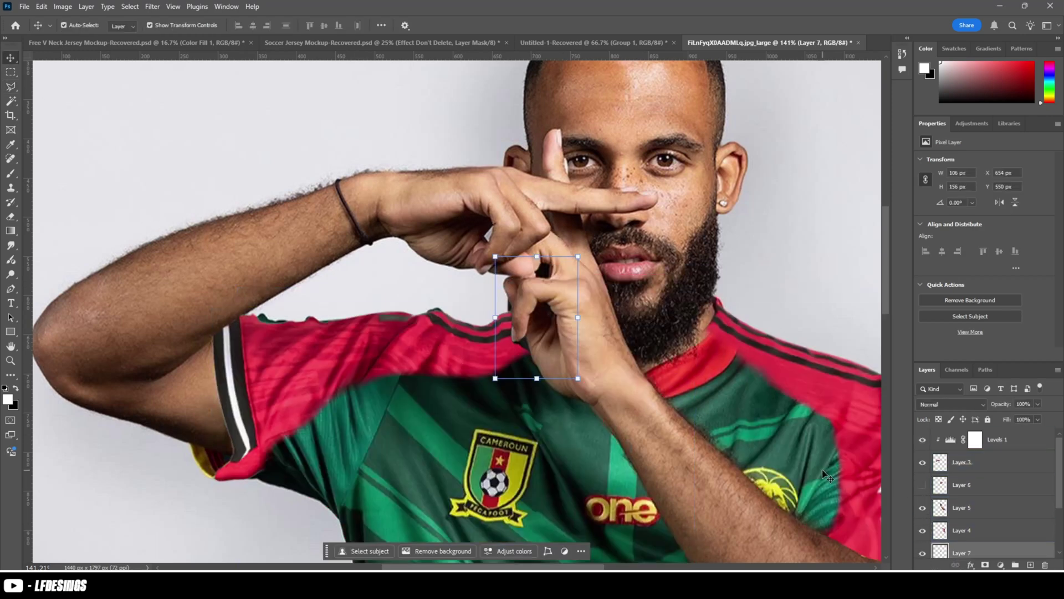
left_click(922, 485)
scroll(925, 527, "down", 3)
left_click(923, 508)
scroll(924, 488, "up", 1)
left_click(923, 440)
- Flip the collar piece on Layer 7 horizontally, move it onto the crest side of the neck, and stack it directly above Layer 4
key("ctrl+t")
right_click(511, 333)
left_click(544, 551)
left_click_drag(548, 326, 710, 343)
key("Return")
key("ctrl+]")
key("ctrl+]")
key("ctrl+[")
key("ctrl+t")
key("Escape")
- Puppet Warp the collar piece to curve around the neckline and erase its excess over the neck
left_click(41, 7)
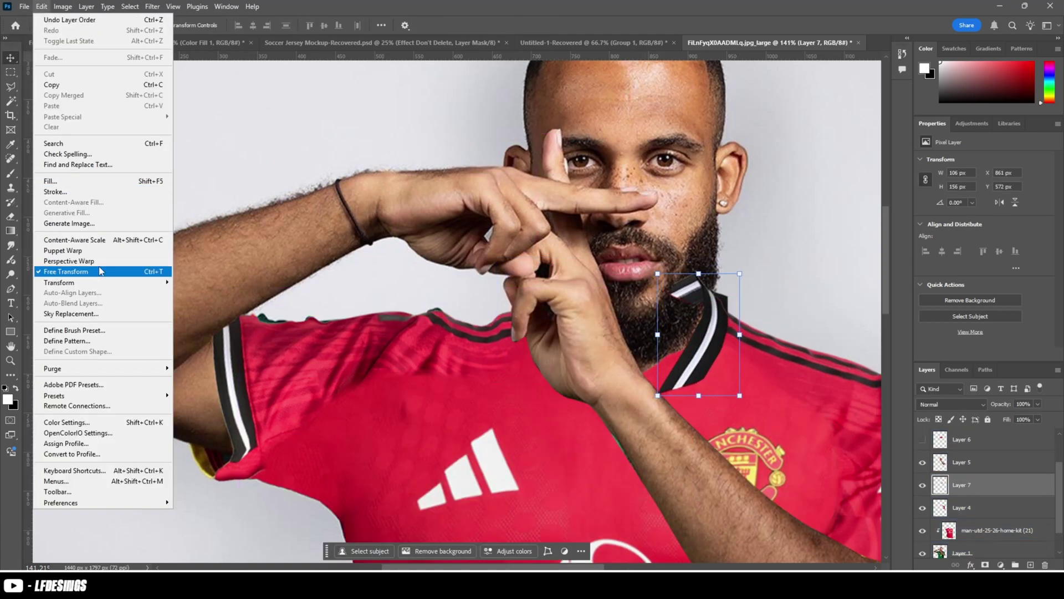
left_click(83, 249)
left_click_drag(686, 290, 716, 306)
left_click_drag(693, 388, 652, 379)
left_click_drag(705, 328, 690, 354)
key("Return")
scroll(753, 404, "down", 8)
scroll(655, 366, "up", 8)
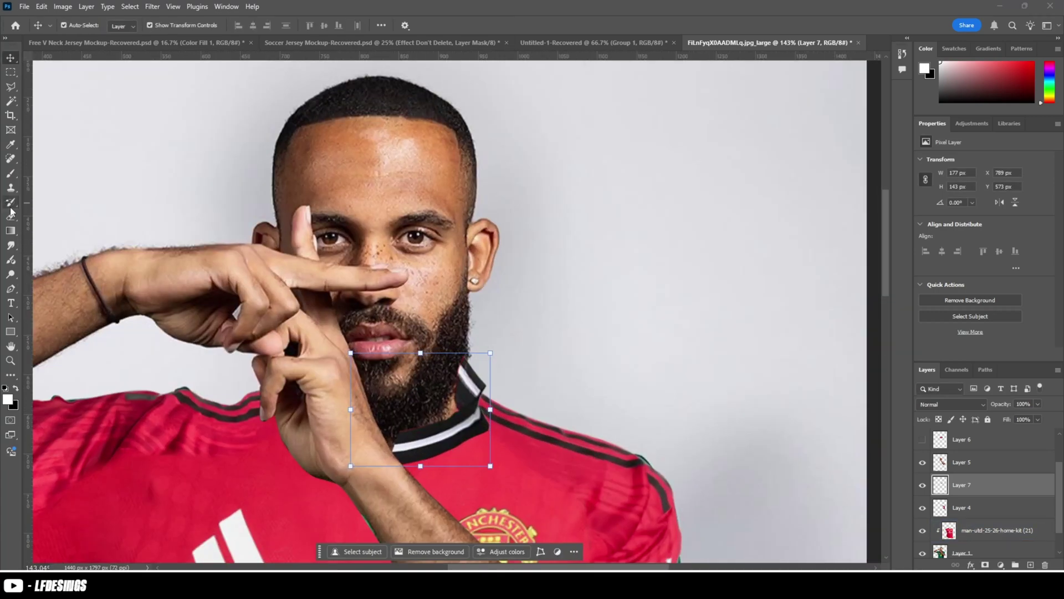
left_click(11, 215)
scroll(339, 387, "up", 3)
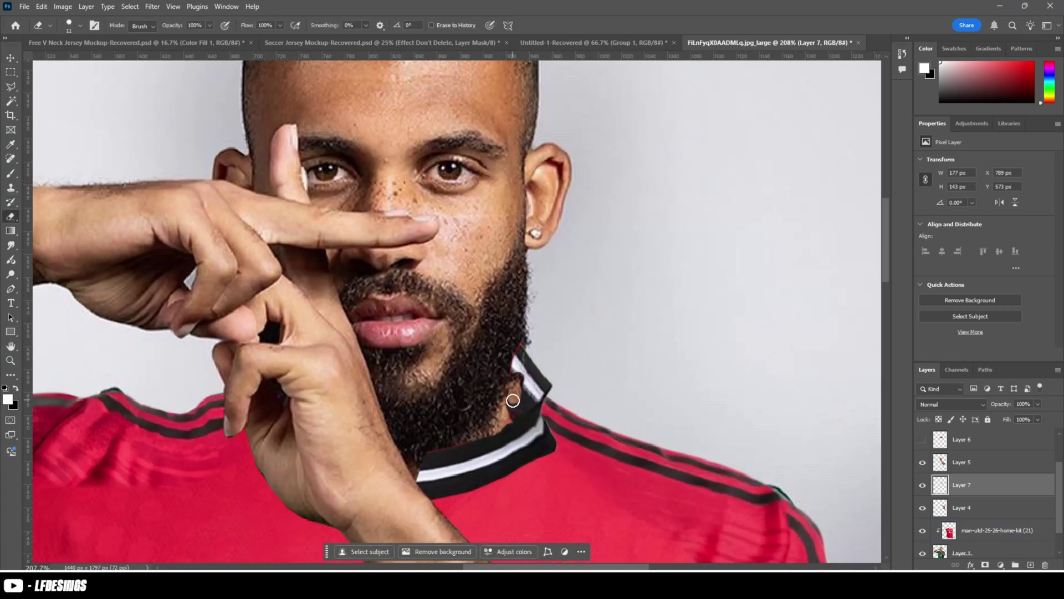
key("ctrl+t")
right_click(454, 485)
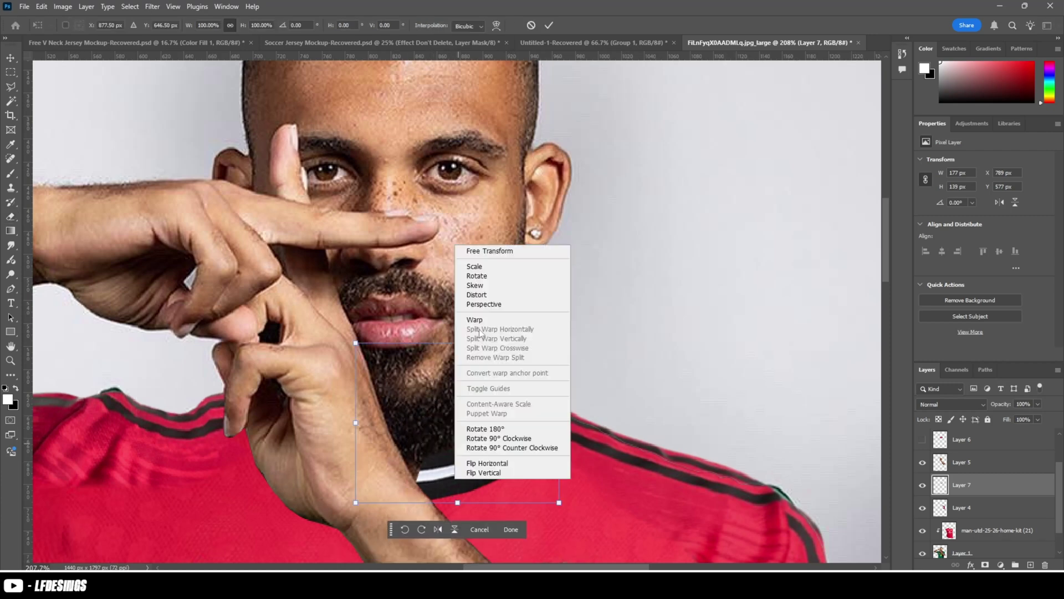
left_click(476, 319)
scroll(388, 443, "down", 1)
left_click_drag(357, 467, 311, 470)
key("Escape")
- Erase the collar's stray edges along the beard and neck on Layer 7 with an 11 px eraser
key("v")
key("e")
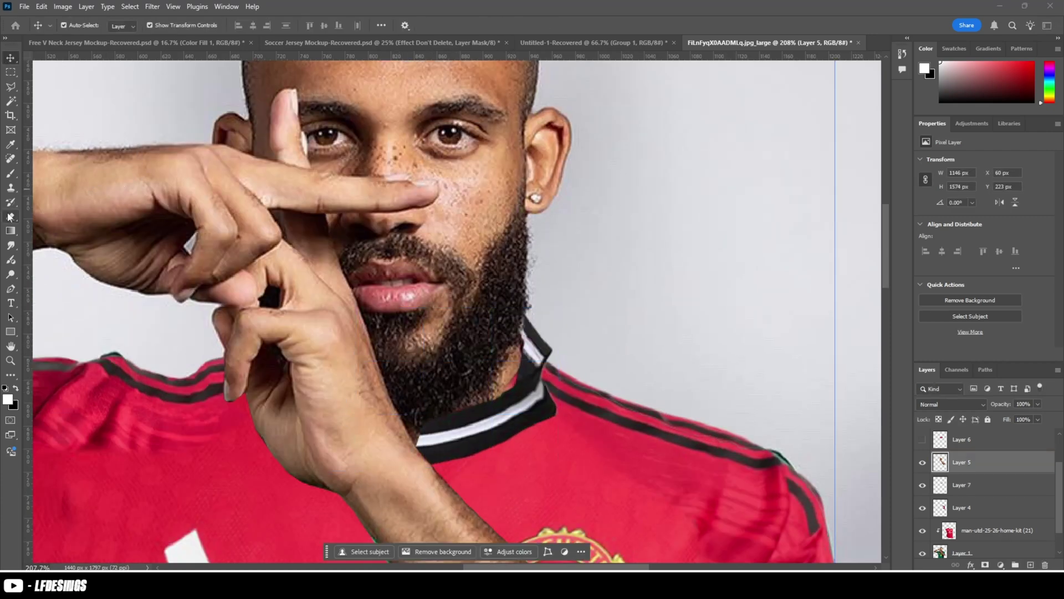
scroll(992, 519, "up", 2)
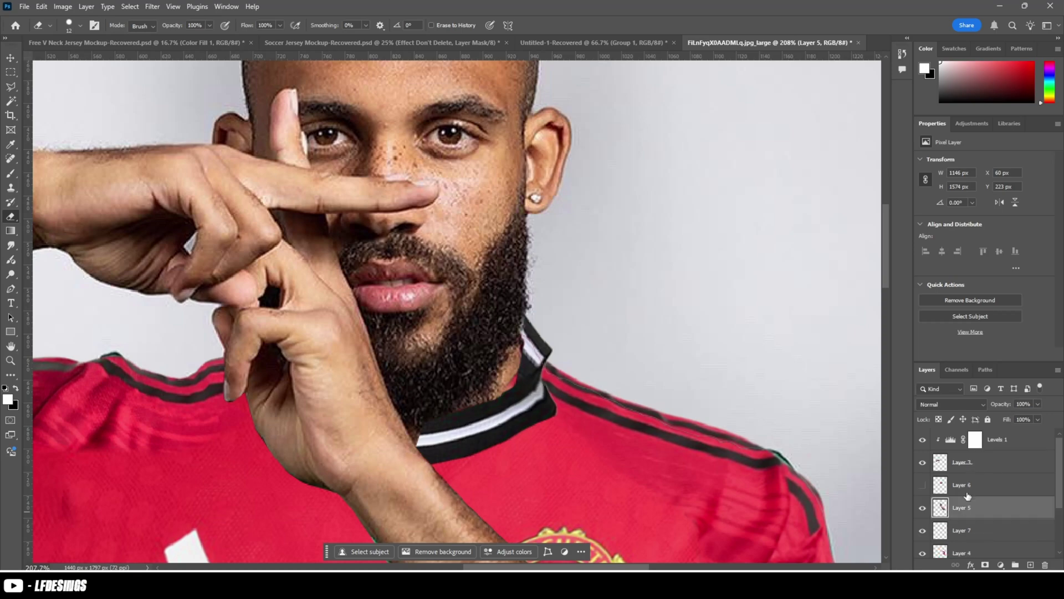
left_click(976, 530)
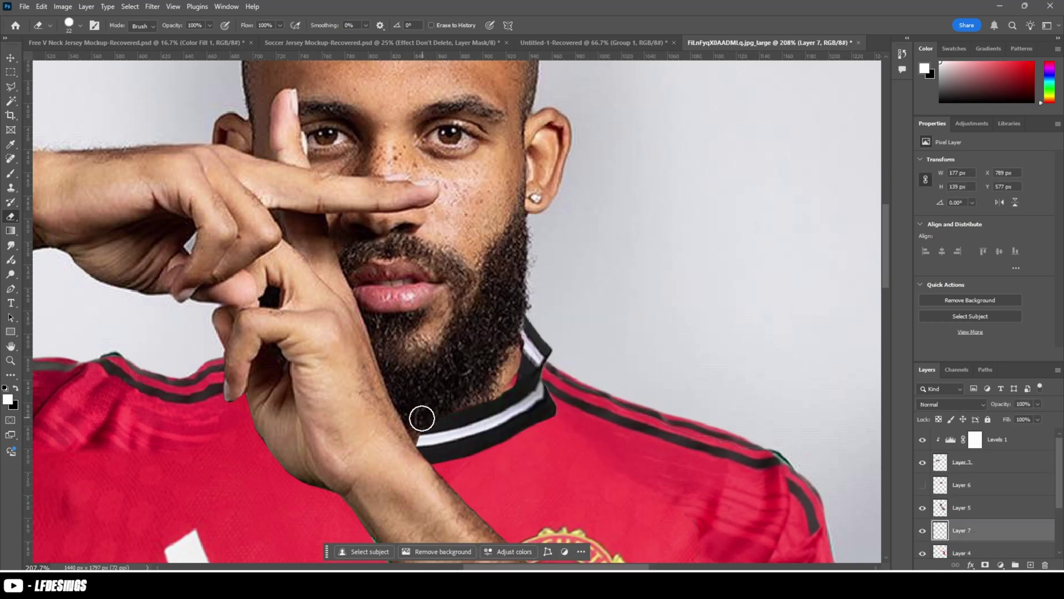
scroll(515, 421, "down", 4)
scroll(516, 420, "up", 5)
key("bracketleft")
key("bracketleft")
key("bracketleft")
key("bracketleft")
key("bracketleft")
key("bracketleft")
key("bracketleft")
key("bracketleft")
key("bracketleft")
key("bracketleft")
key("bracketleft")
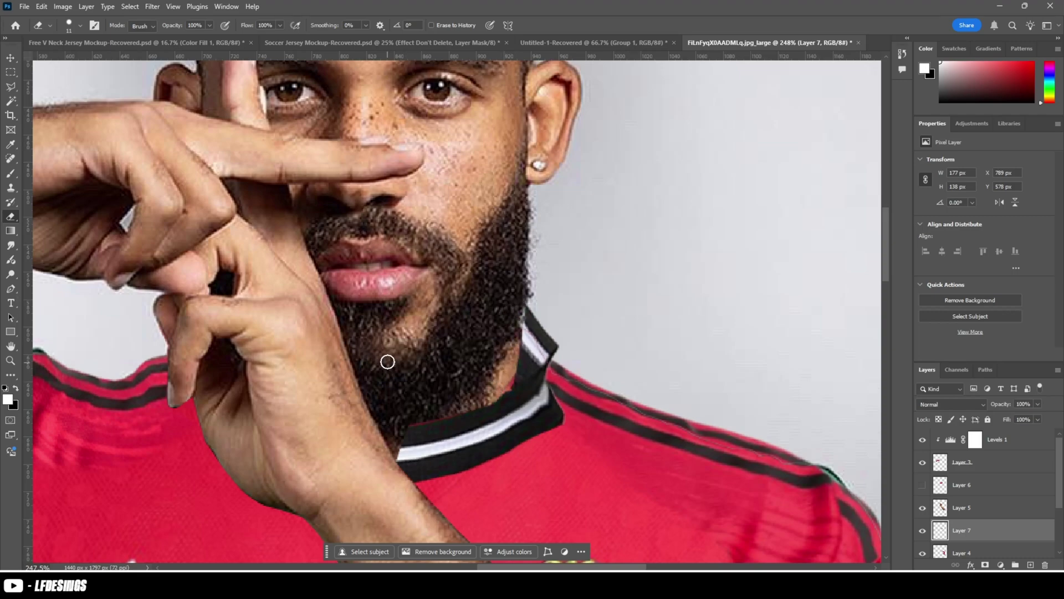
- Warp the collar piece on Layer 7, pulling its upper tip toward the neck and its front end down beside the wrist
scroll(387, 362, "down", 5)
key("ctrl+t")
right_click(424, 365)
left_click(446, 203)
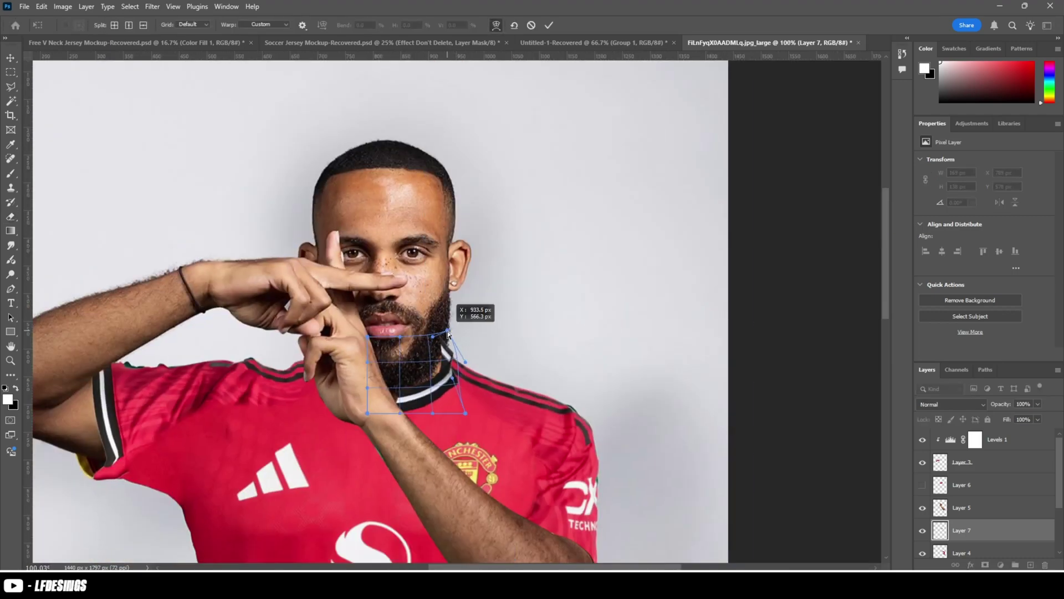
left_click_drag(448, 333, 448, 332)
left_click_drag(465, 362, 459, 350)
left_click_drag(367, 413, 373, 425)
key("Return")
scroll(418, 401, "up", 5)
- Scale the collar piece down slightly, warp its upper outer corner to hug the neck, and apply the transformation
key("ctrl+t")
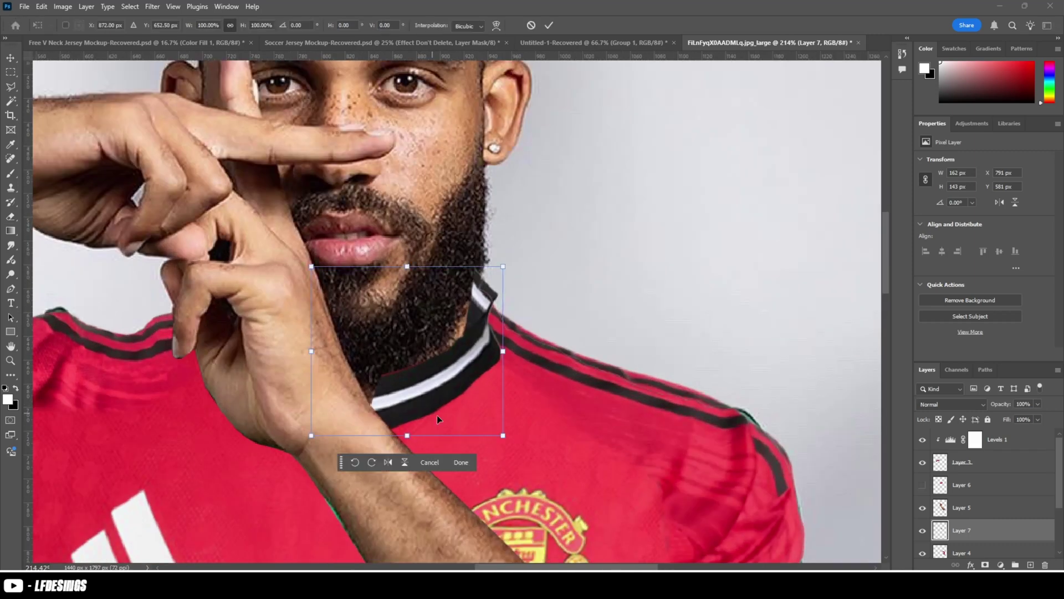
left_click_drag(503, 435, 486, 420)
right_click(411, 381)
left_click(433, 219)
left_click_drag(486, 327, 496, 274)
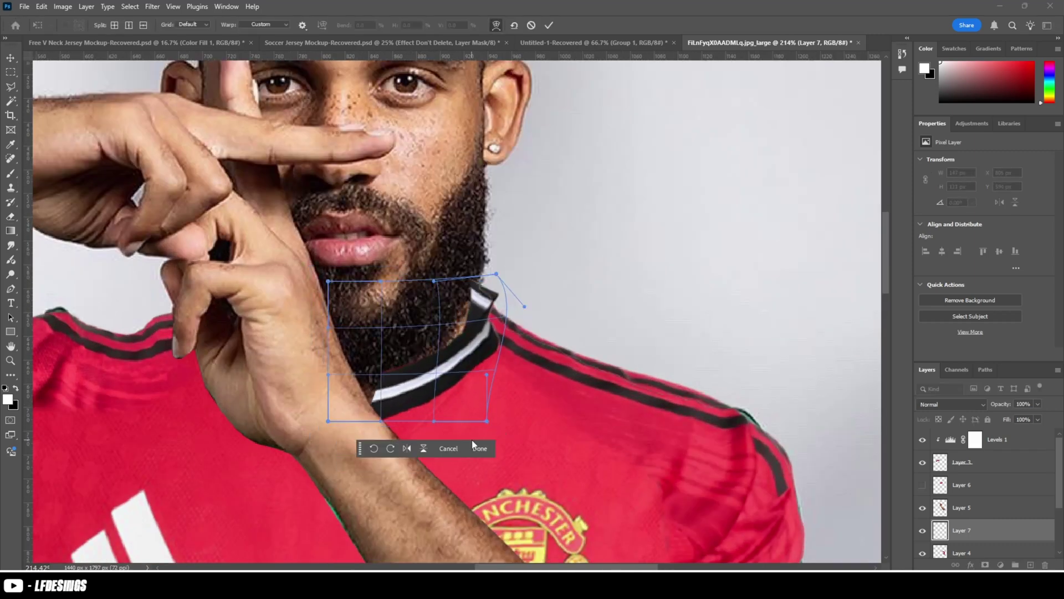
left_click(474, 446)
- Warp the collar piece on Layer 7 again, pulling its outer side and upper tip toward the shoulder, and apply the change
key("e")
key("alt+bracketright")
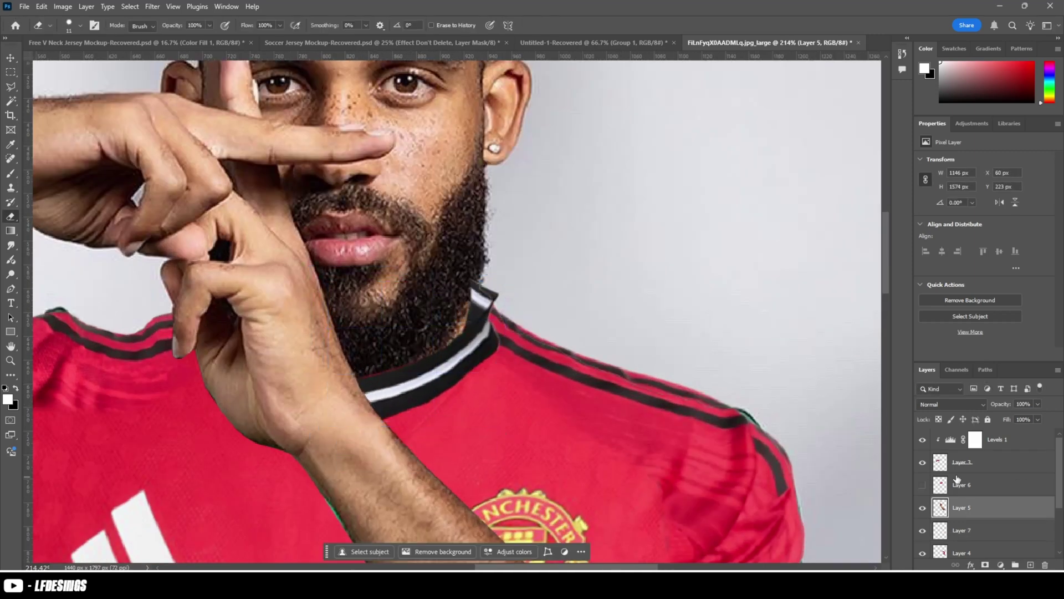
left_click(961, 528)
key("ctrl+t")
right_click(425, 340)
left_click(450, 180)
left_click_drag(464, 344, 462, 339)
mouse_move(475, 287)
left_mouse_down()
mouse_move(485, 278)
mouse_move(479, 287)
left_mouse_up()
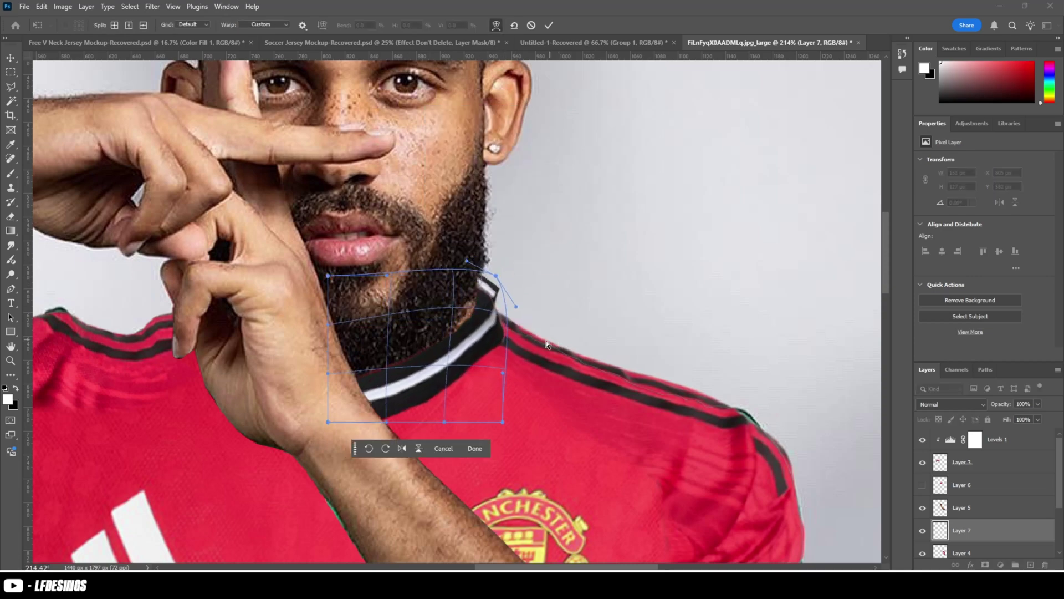
left_click(474, 448)
- Refine the Layer 7 collar piece with a small warp of its lower band along the neckline
scroll(452, 397, "down", 8)
scroll(437, 334, "up", 3)
key("ctrl+t")
right_click(437, 344)
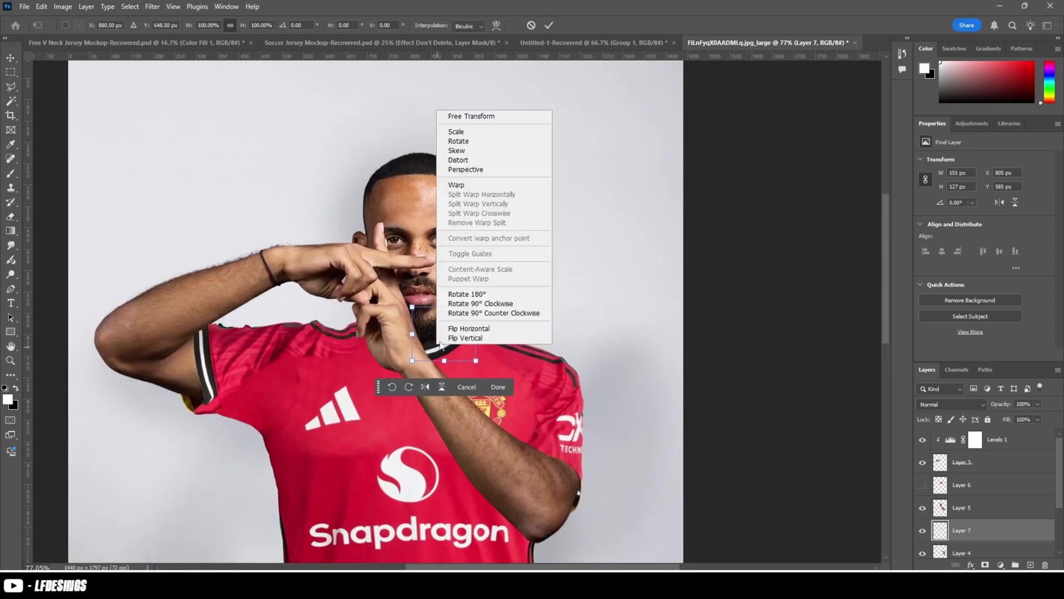
left_click(452, 186)
left_click_drag(439, 345, 457, 342)
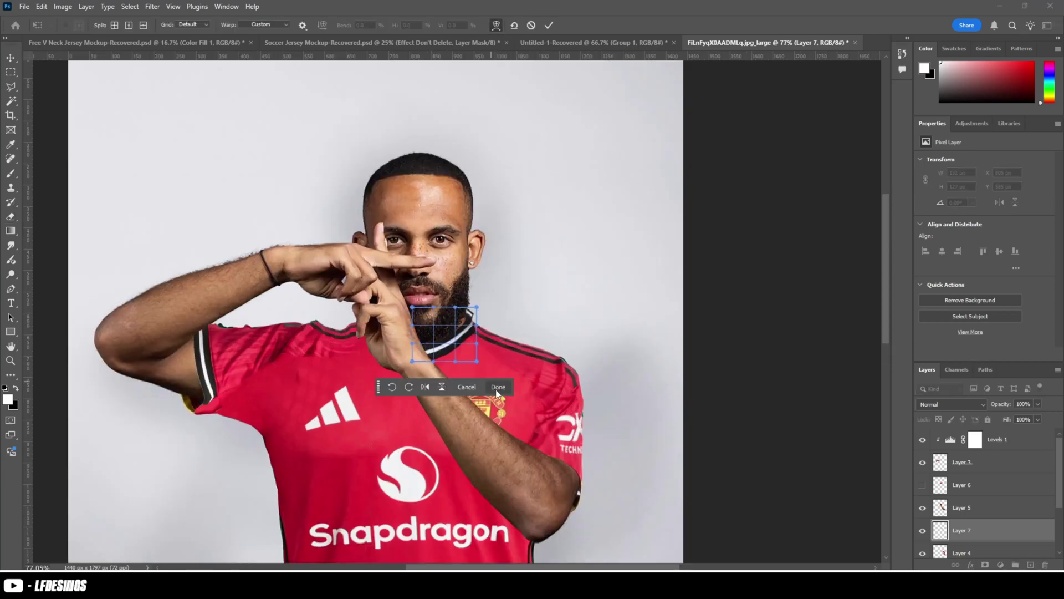
left_click(497, 391)
- Show the full collar on Layer 6, delete the old collar piece on Layer 7, and make Layer 6 active
left_click(922, 485)
left_click(923, 486)
scroll(469, 382, "down", 4)
left_click(922, 485)
left_click(967, 486)
scroll(576, 395, "up", 6)
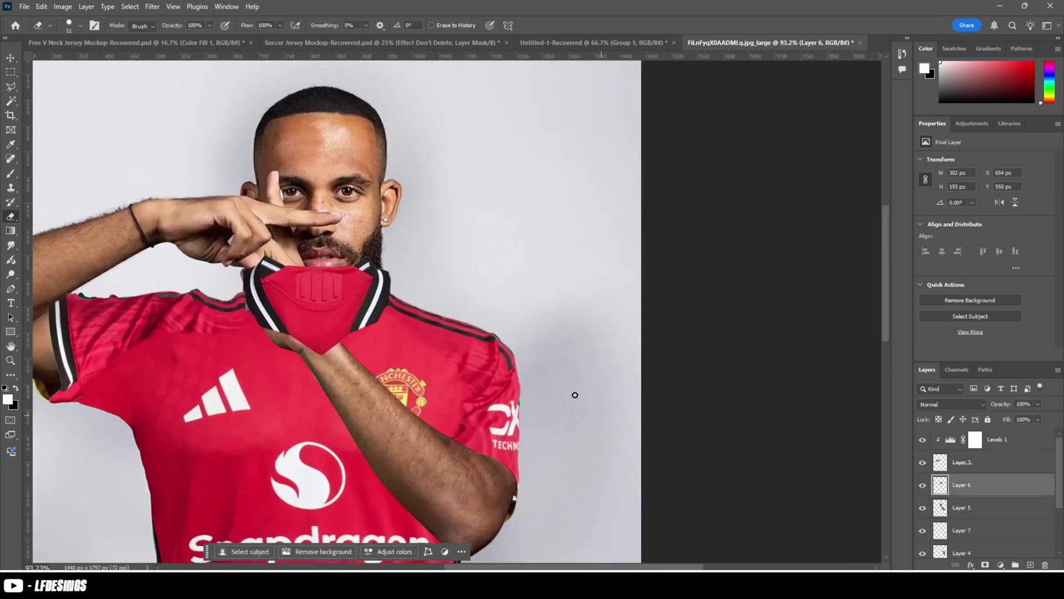
left_click(10, 57)
mouse_move(1002, 405)
left_mouse_down()
mouse_move(960, 405)
mouse_move(1046, 404)
left_mouse_up()
left_click(985, 532)
key("Delete")
left_click(987, 487)
- Outline the shoulder-side half of the Layer 6 collar with the Polygonal Lasso, copy it to a new layer, and hide Layer 6
key("l")
scroll(356, 353, "up", 5)
left_click(355, 212)
left_click(382, 227)
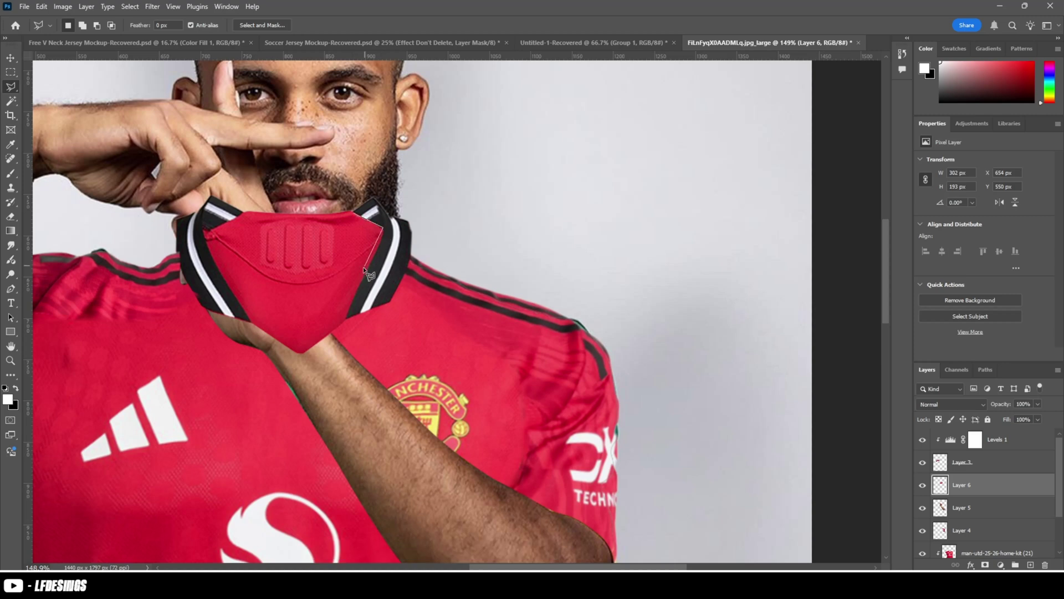
left_click(432, 245)
left_click(435, 178)
left_click(407, 142)
left_click(355, 213)
key("ctrl+j")
left_click(922, 507)
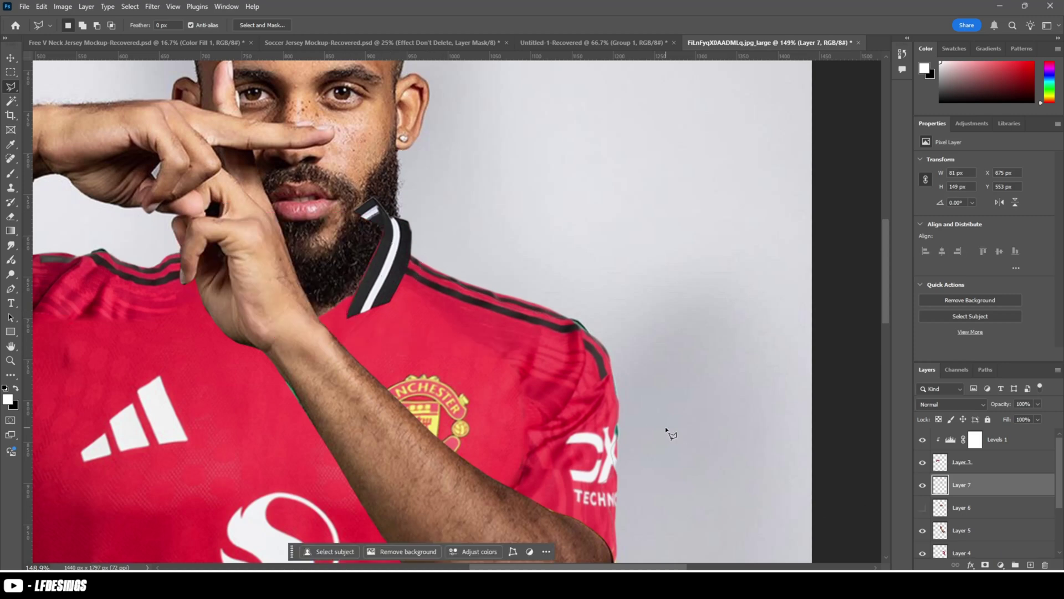
- Rotate the copied collar piece to follow the neckline, then warp its front end and outer upper corner into place
left_click_drag(424, 220, 410, 244)
right_click(383, 317)
left_click(410, 392)
left_click_drag(332, 322, 326, 313)
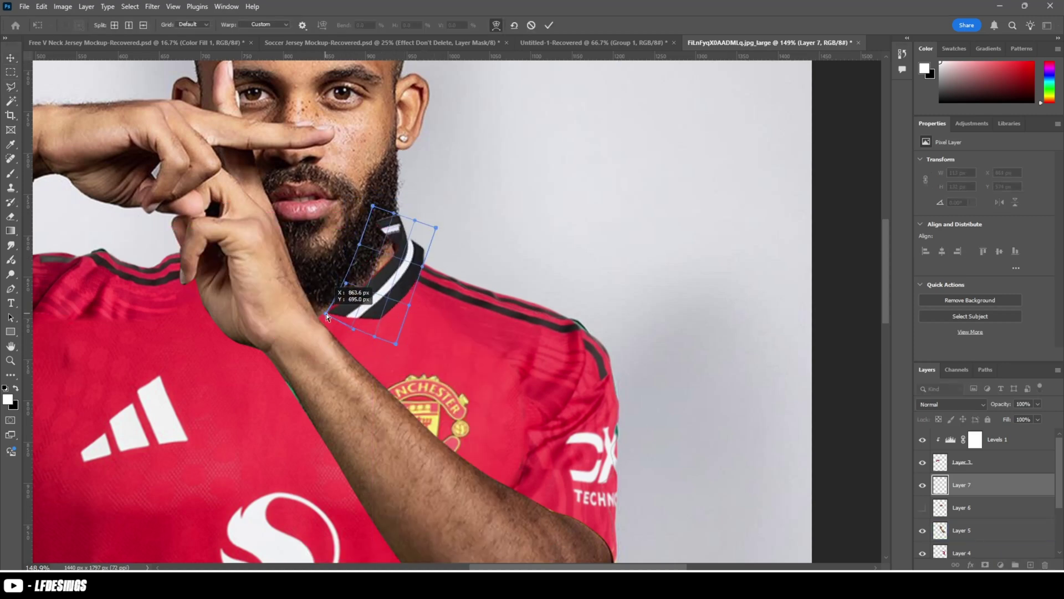
left_click_drag(436, 227, 429, 256)
key("Return")
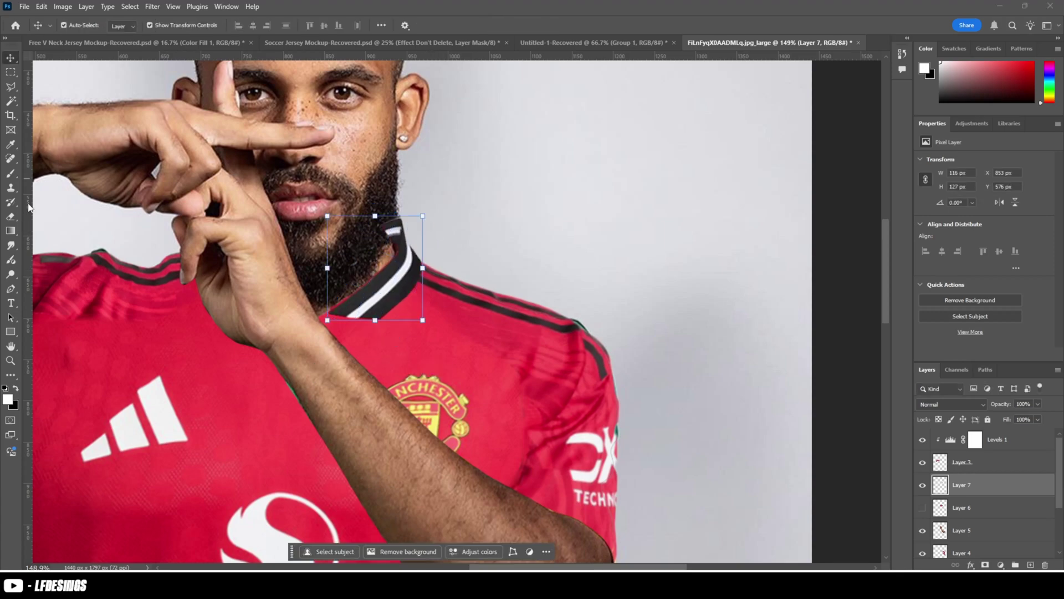
- Erase the stray edge at the upper tip of the Layer 7 collar piece beside the beard
key("e")
scroll(391, 252, "up", 3)
left_click_drag(386, 224, 380, 211)
scroll(389, 244, "down", 12)
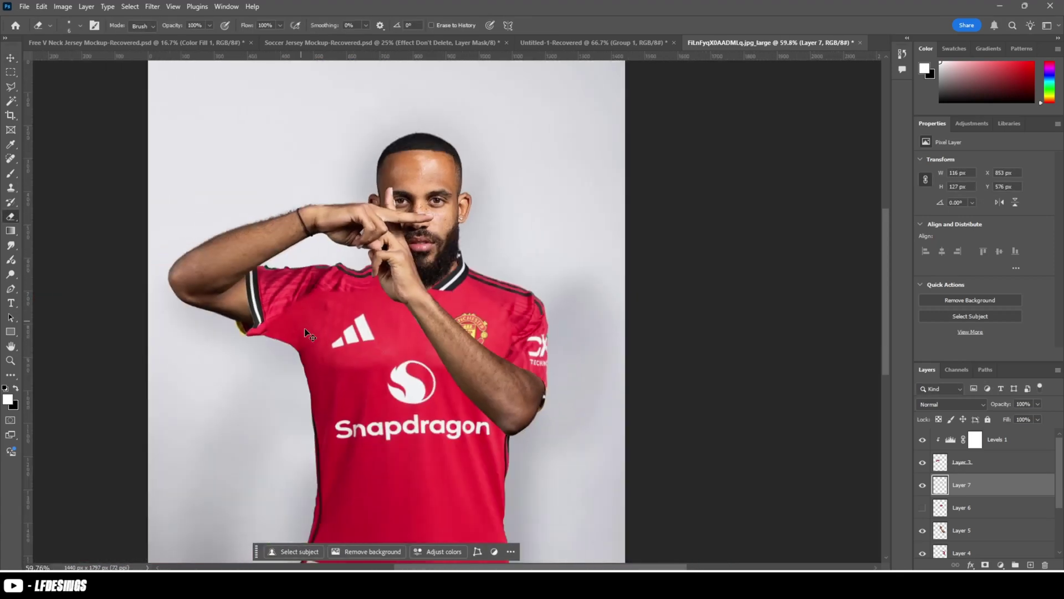
- Place collar Layer 7 beneath Layer 5 and warp its front end down behind the wrist
key("ctrl+t")
right_click(436, 268)
left_click(462, 343)
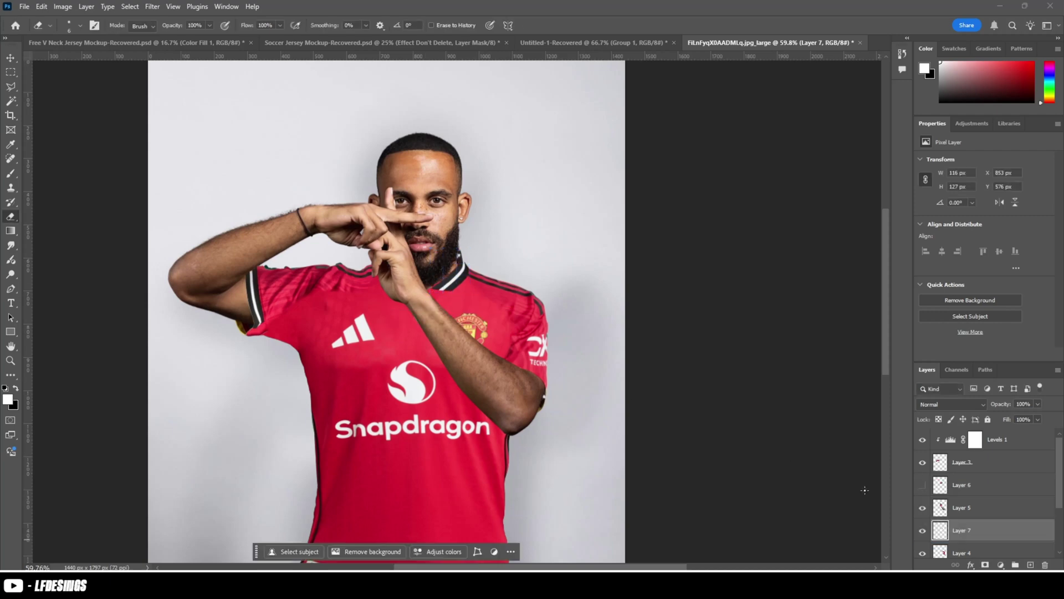
scroll(401, 463, "up", 6)
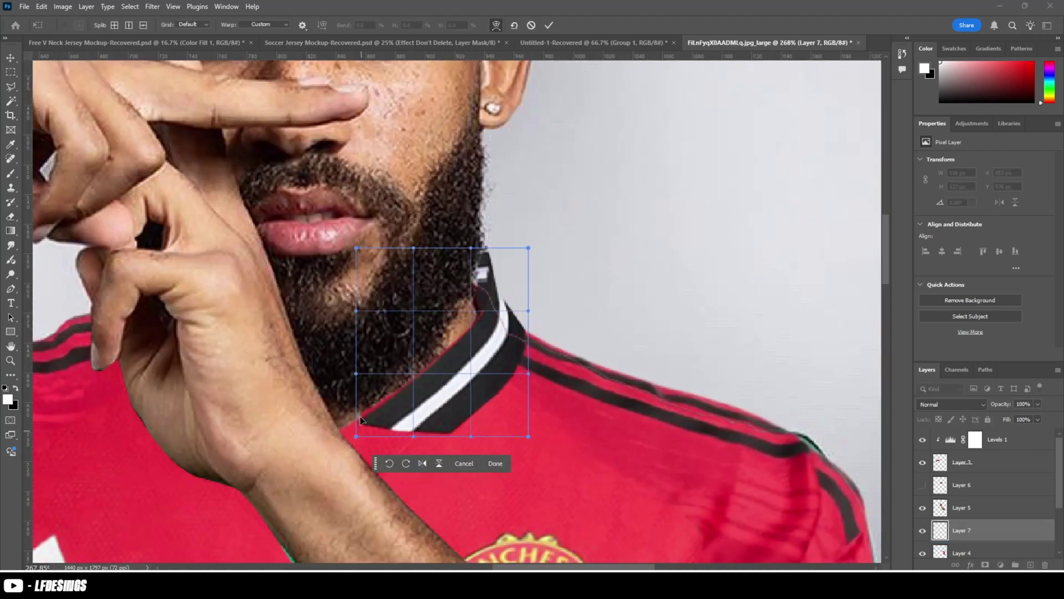
left_click_drag(356, 374, 257, 437)
left_click_drag(446, 437, 437, 449)
key("Return")
- Compare the layers around the collar and erase the Layer 5 pixels covering the collar's upper tip beside the beard
scroll(474, 410, "down", 5)
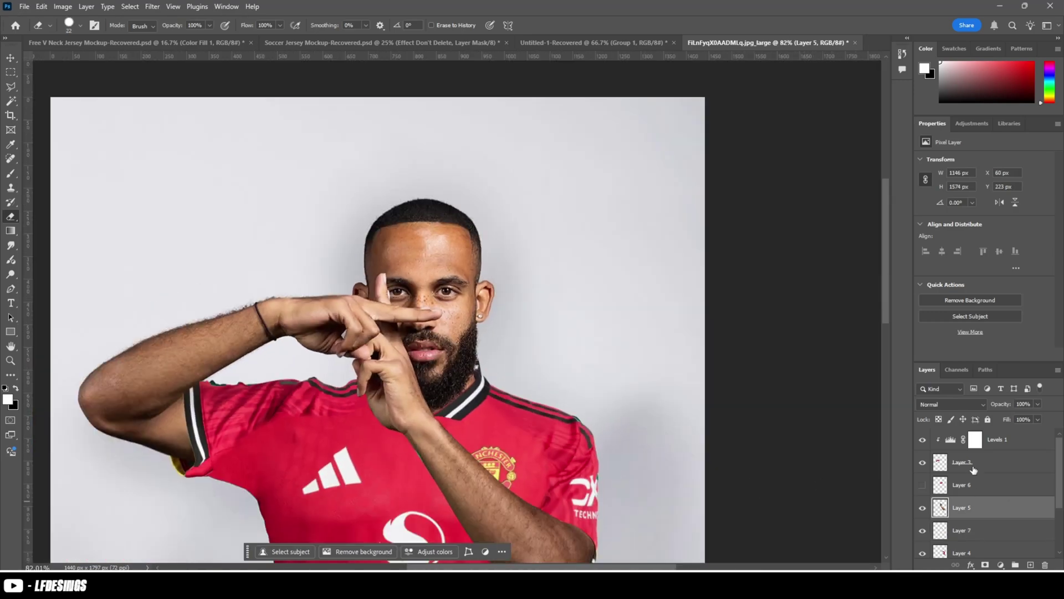
left_click(967, 552)
scroll(626, 424, "up", 2)
scroll(625, 421, "up", 2)
key("v")
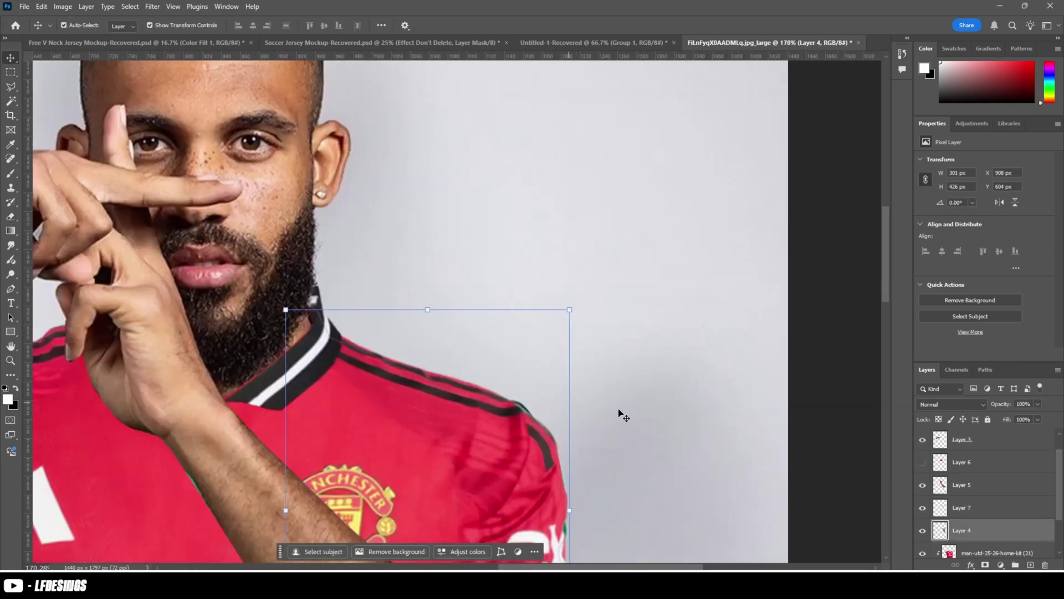
scroll(931, 506, "down", 2)
left_click(922, 507)
left_click(921, 507)
scroll(962, 510, "up", 3)
left_click(965, 508)
key("e")
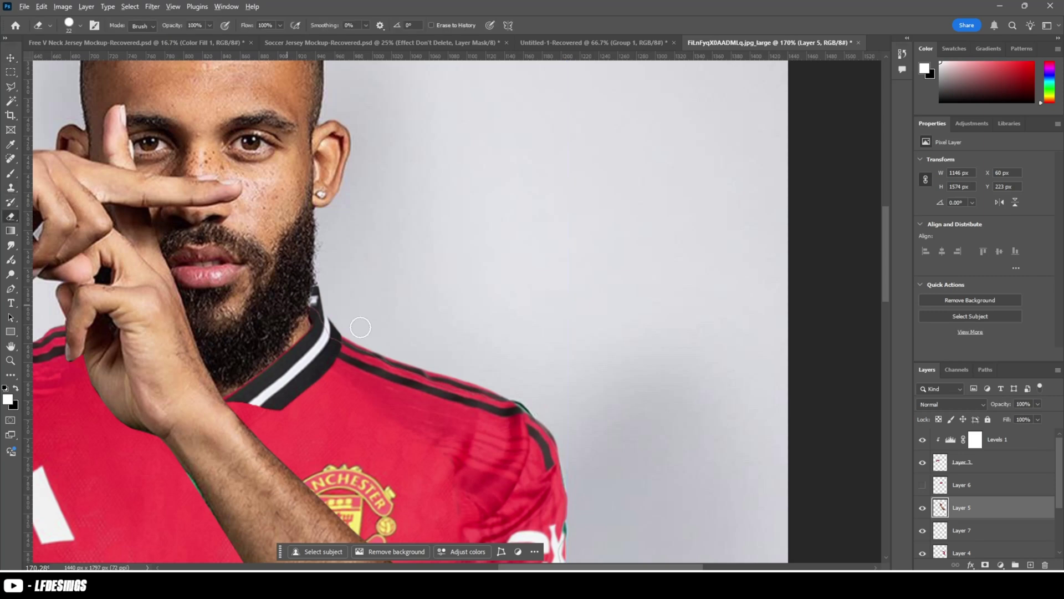
scroll(546, 504, "down", 6)
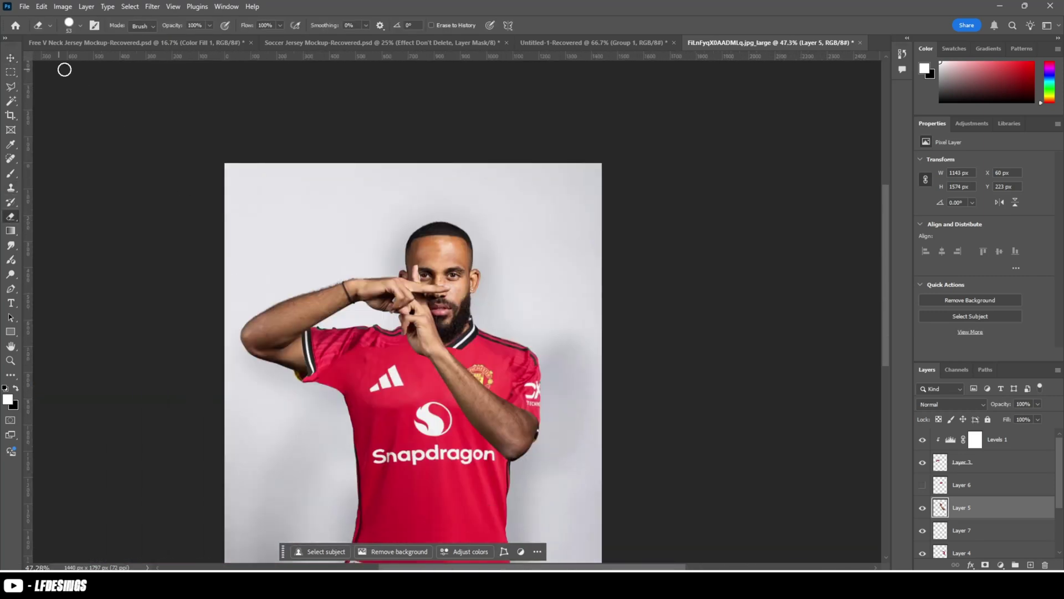
- Try to warp the upper edge of the raised-arm sleeve on Layer 3 upward, and undo the warp
key("v")
key("alt+bracketright")
key("alt+bracketright")
scroll(310, 333, "up", 7)
right_click(320, 257)
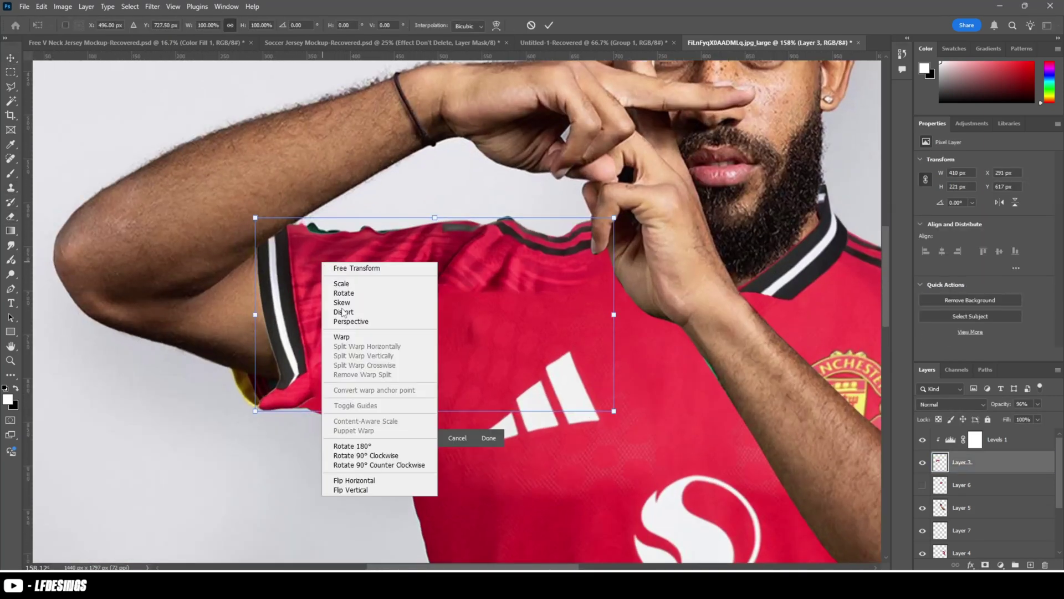
left_click(354, 340)
left_click_drag(375, 217, 370, 187)
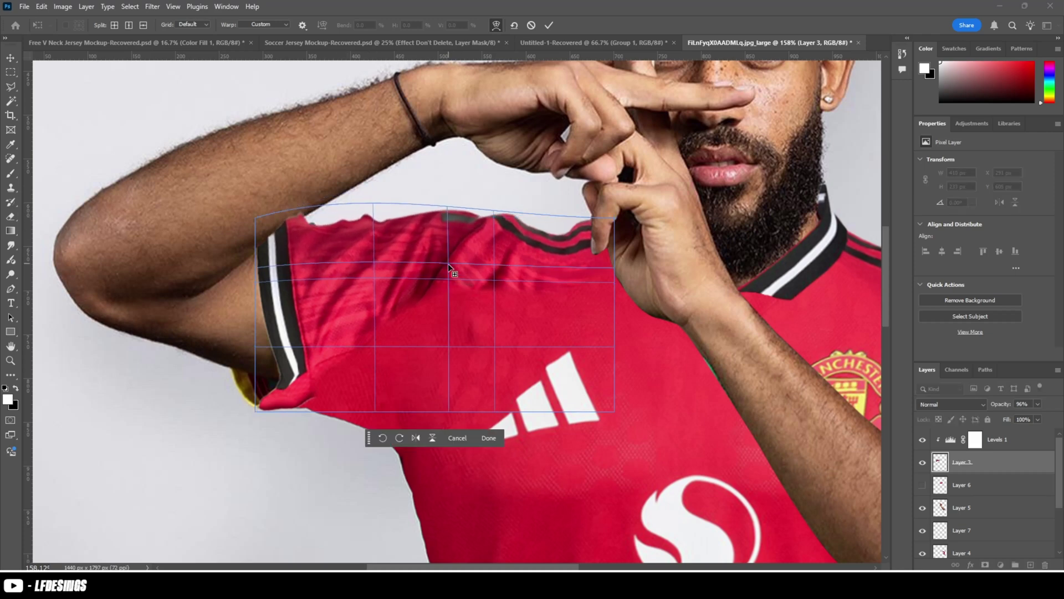
key("ctrl+z")
- Move Layer 3 and the Levels 1 adjustment beneath Layer 4 and clip both to the man-utd-25-26-home-kit (21) layer
left_click_drag(1004, 470, 1016, 515)
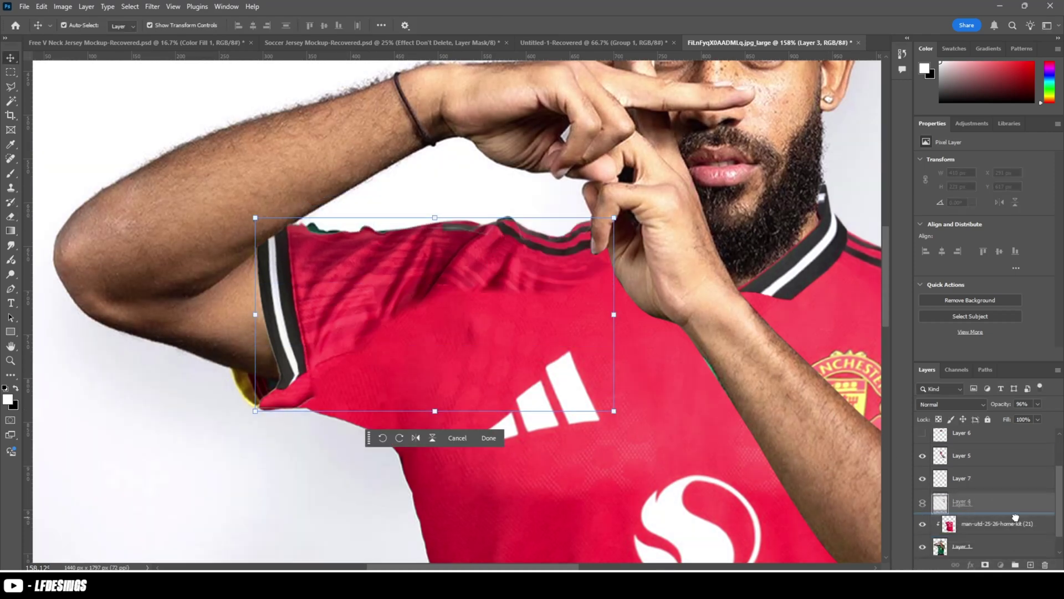
left_click(1028, 512, "alt")
scroll(1006, 519, "up", 2)
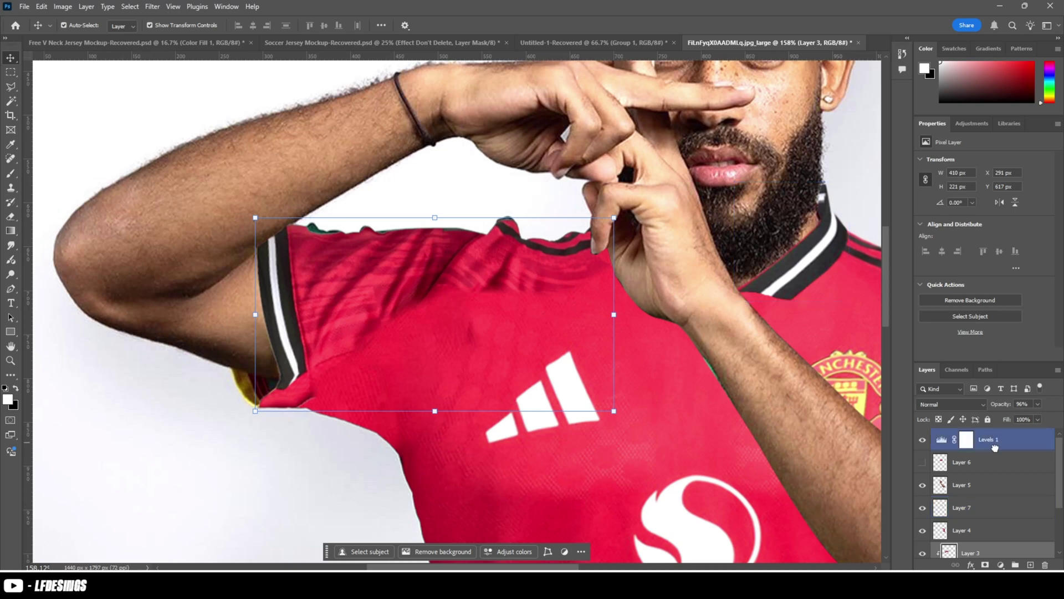
left_click_drag(996, 443, 1016, 518)
left_click(1023, 513, "alt")
left_click(662, 415)
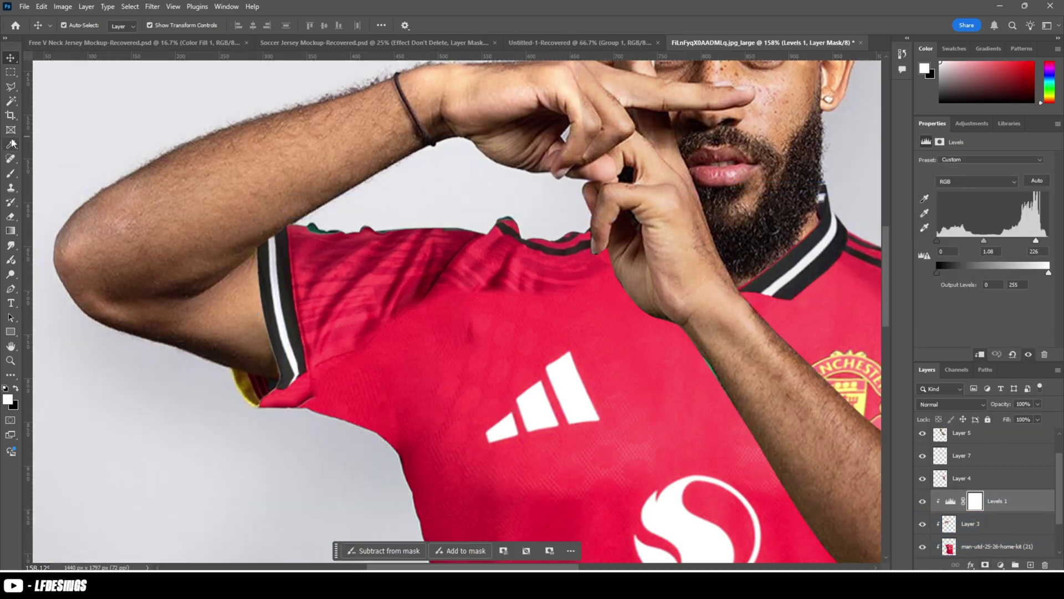
key("b")
left_click(8, 54)
left_click(42, 7)
left_click(71, 248)
left_click(520, 217)
- Puppet Warp the sleeve on Layer 3, pinning its edges and pulling the upper edge near the cuff upward, and apply the warp
left_click(1018, 534)
left_click(41, 6)
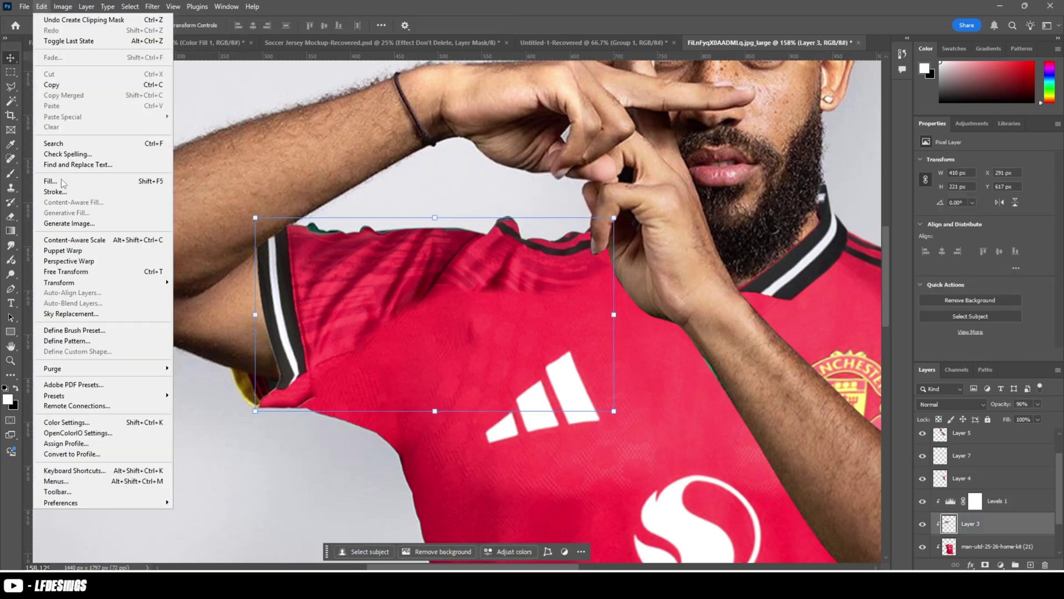
left_click(72, 244)
left_click_drag(320, 237, 319, 228)
key("ctrl+z")
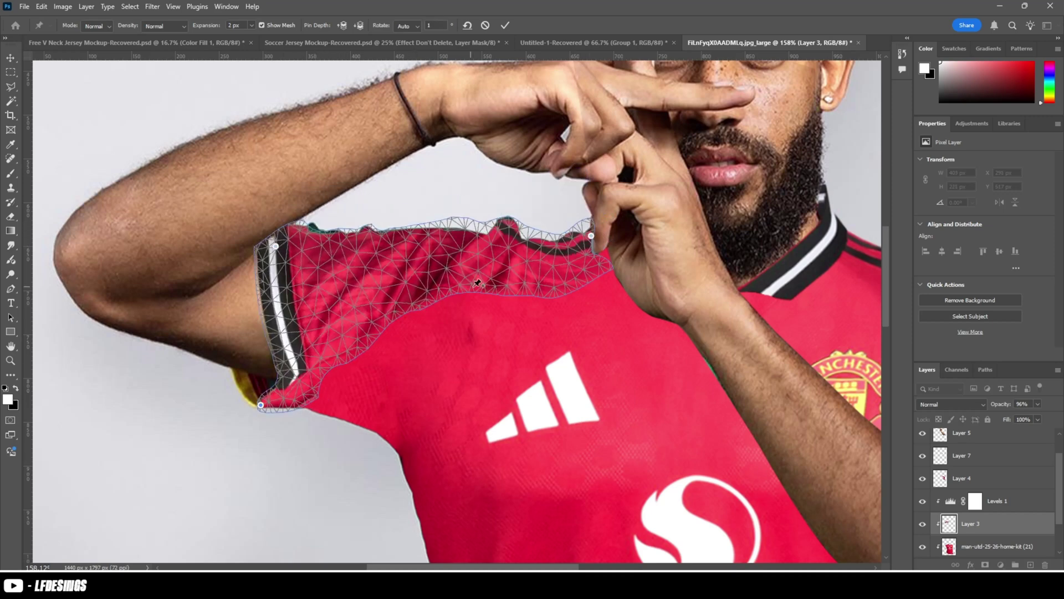
left_click(297, 227)
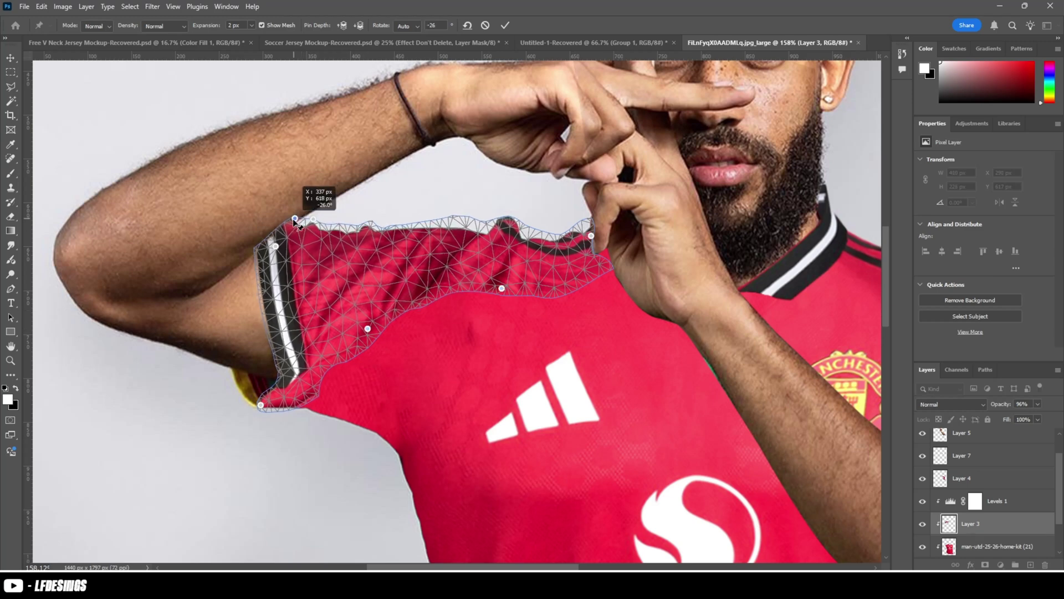
left_click_drag(314, 221, 318, 215)
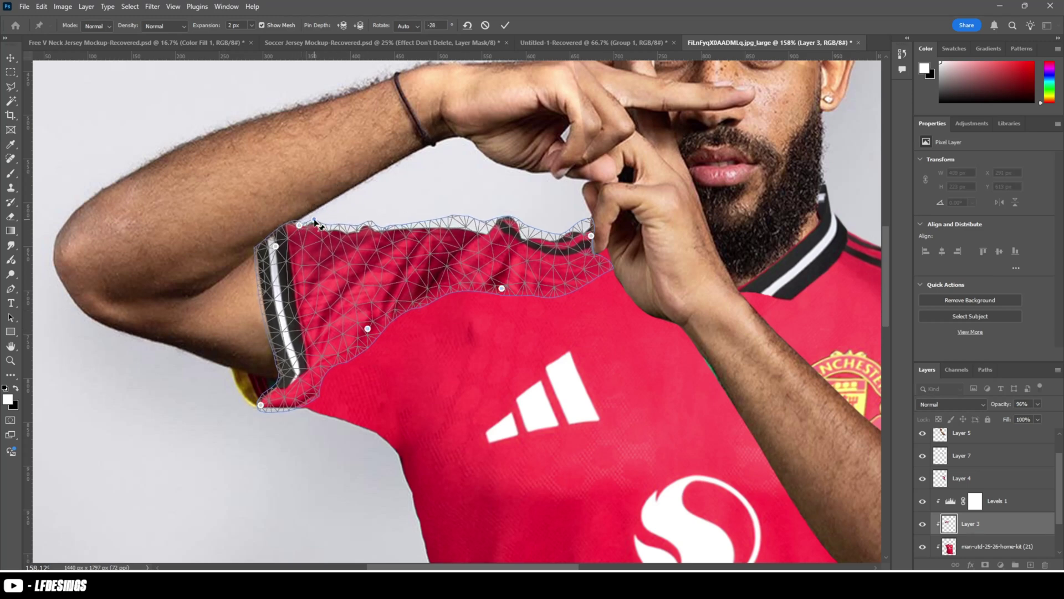
left_click(505, 25)
scroll(483, 301, "down", 6)
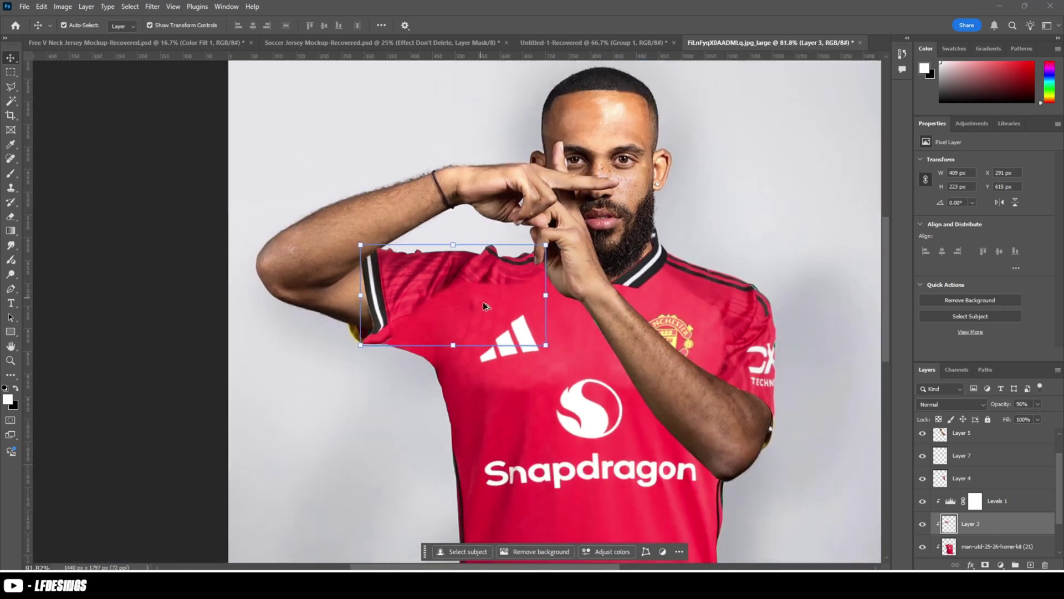
- Release the Levels 1 adjustment above Layer 3 from its clipping mask
scroll(589, 373, "up", 4)
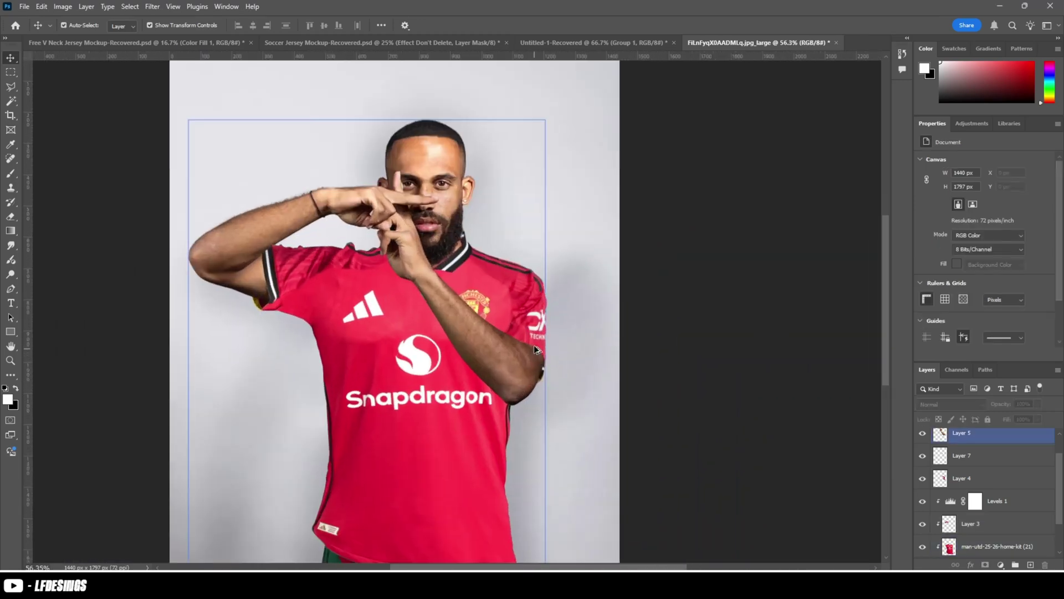
left_click(990, 532)
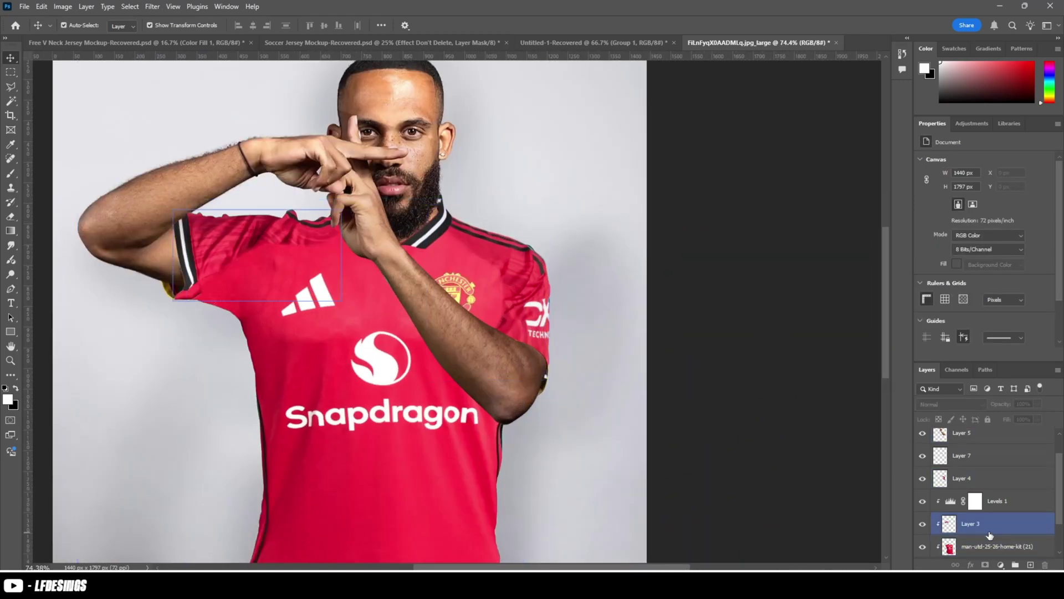
left_click(1014, 508, "shift")
left_click(1007, 485)
left_click(1001, 501)
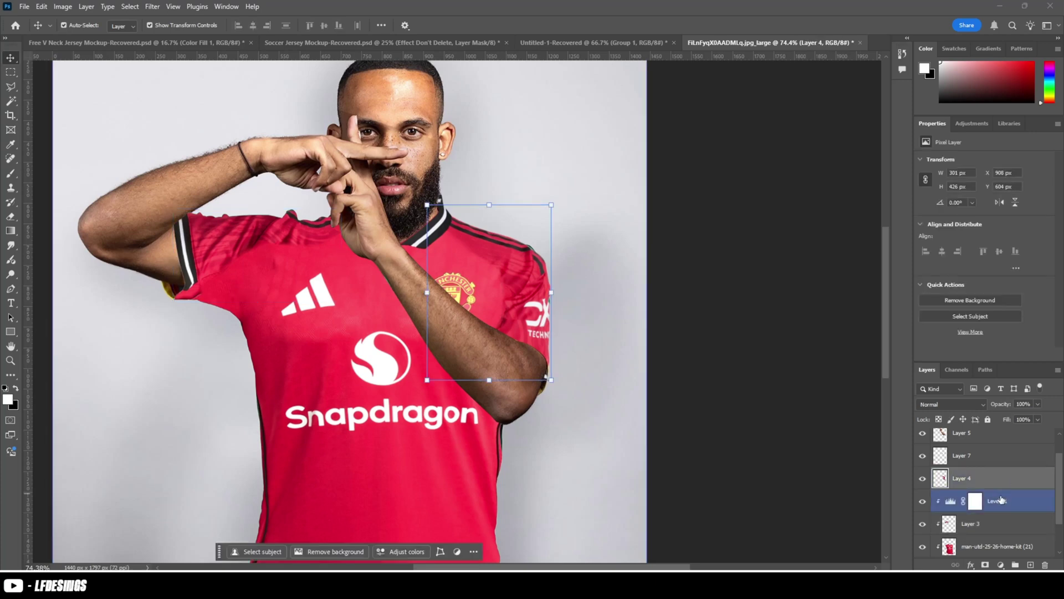
left_click(1004, 524, "shift")
left_click(1013, 507)
left_click(1026, 512, "alt")
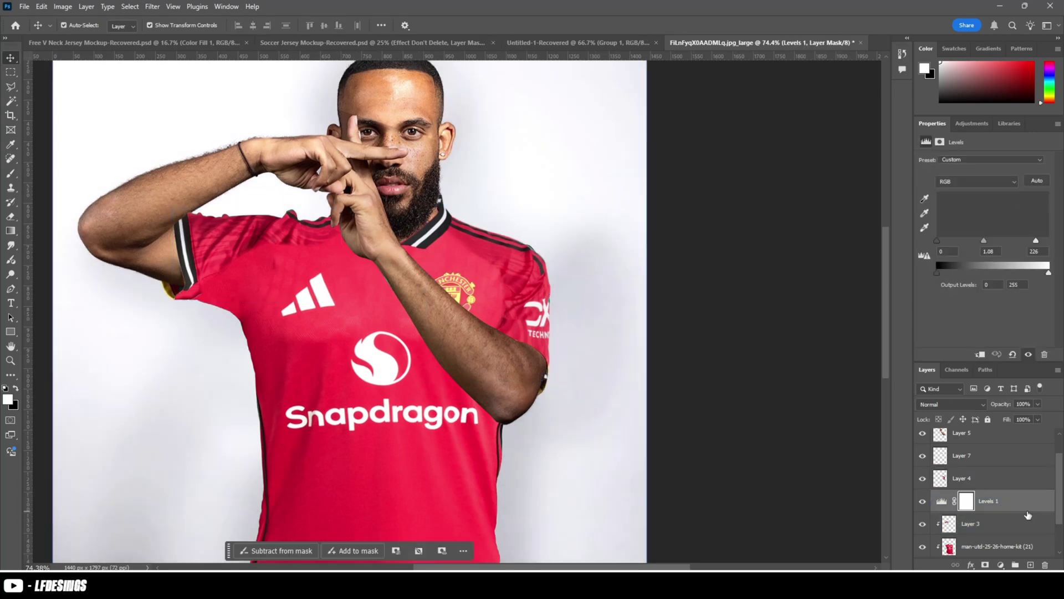
- Unclip Layer 3, merge it with Levels 1, and clip the merged layer to the jersey layer
left_click(1007, 523, "shift")
left_click(1015, 534, "alt")
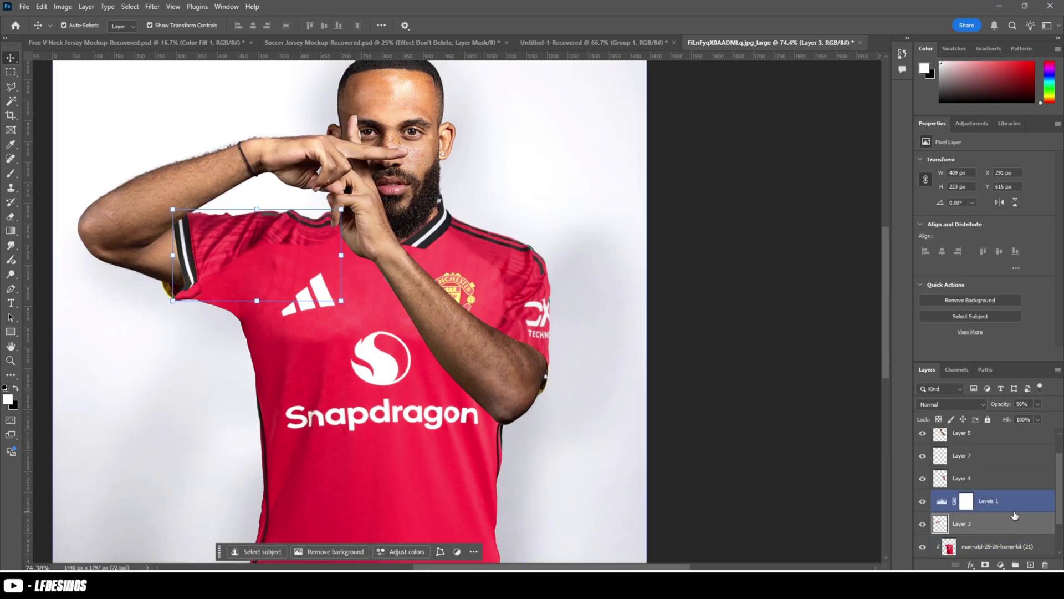
left_click(1013, 509)
left_click(1009, 519, "shift")
key("ctrl+e")
left_click(1021, 511, "alt")
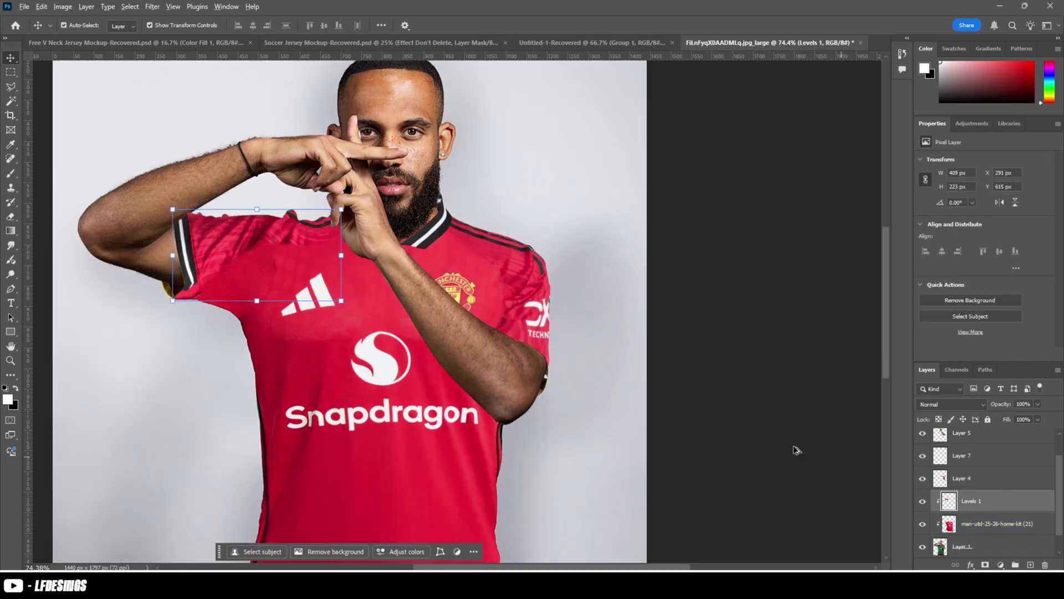
scroll(707, 401, "down", 4)
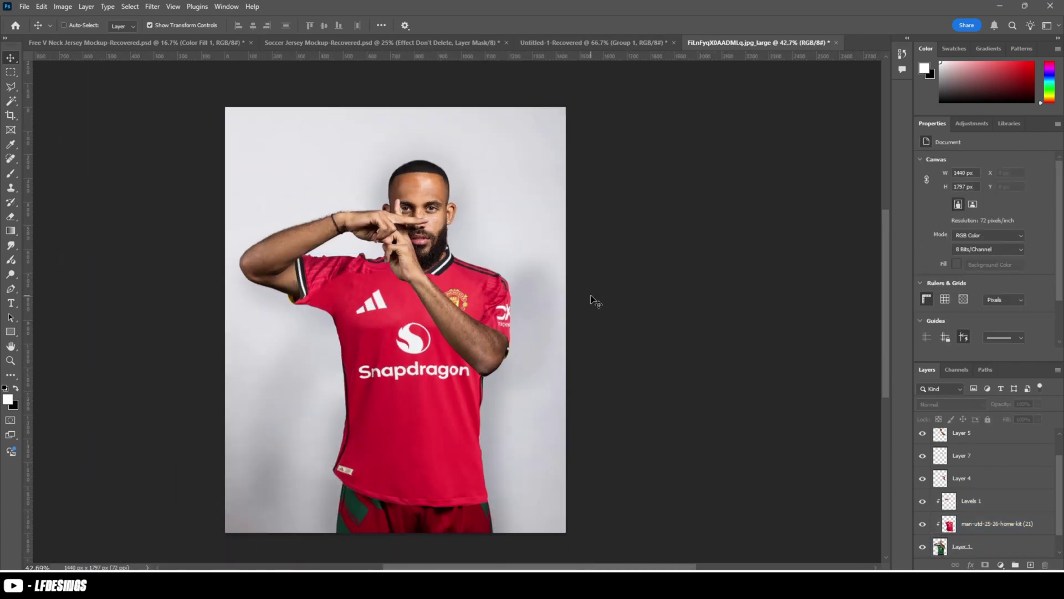
- Undo the merged layer's clipping, the merge with Levels 1, and the release of Layer 3
key("ctrl+z")
key("ctrl+z")
key("ctrl+z")
- Delete the Levels 1 adjustment layer above Layer 3
scroll(400, 291, "up", 6)
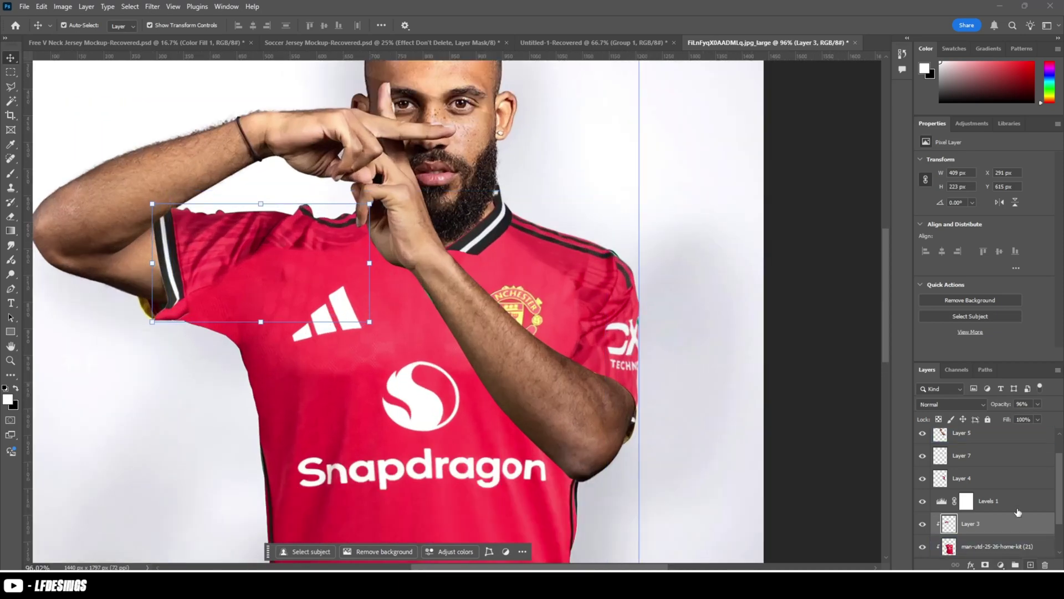
left_click(999, 504)
key("Delete")
scroll(298, 243, "down", 3)
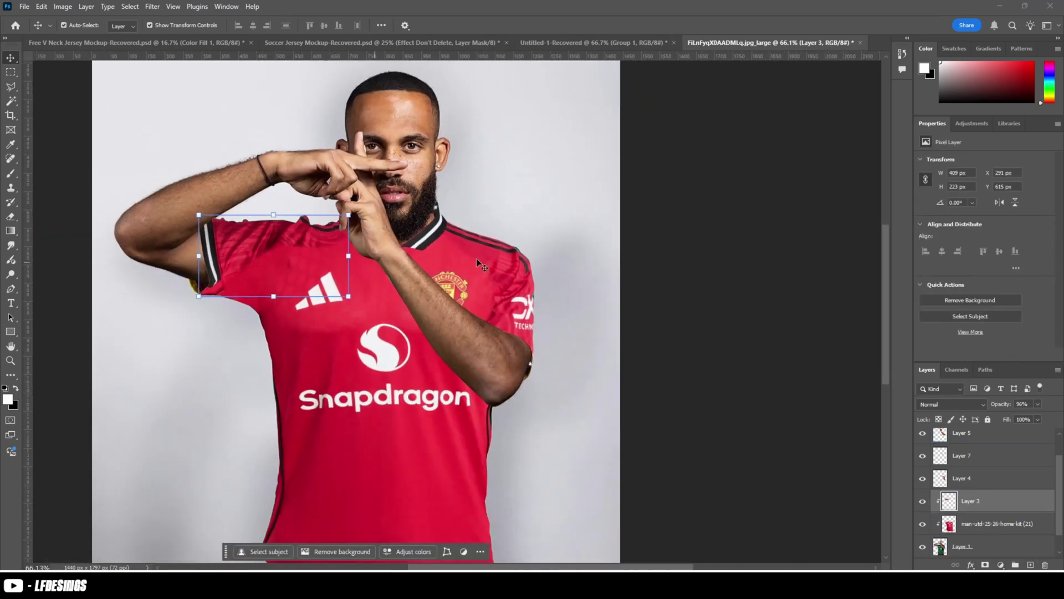
- Smudge Layer 3 at 50% strength to blend the adidas-side sleeve into the chest and smooth the fabric around the underarm
left_click(557, 269)
scroll(212, 260, "up", 3)
left_click(11, 246)
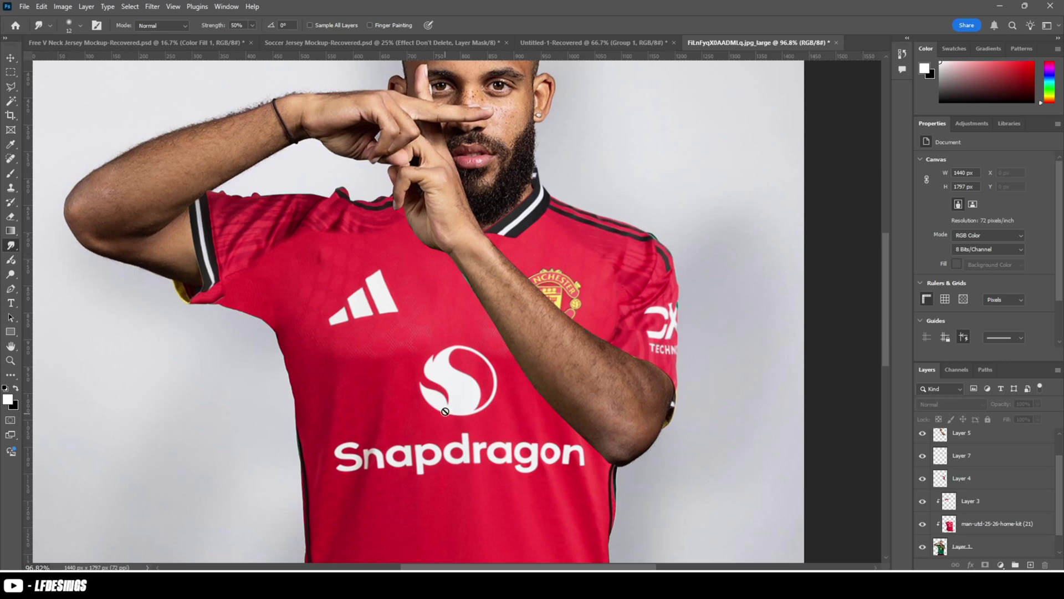
left_click(1000, 509)
scroll(315, 238, "up", 2)
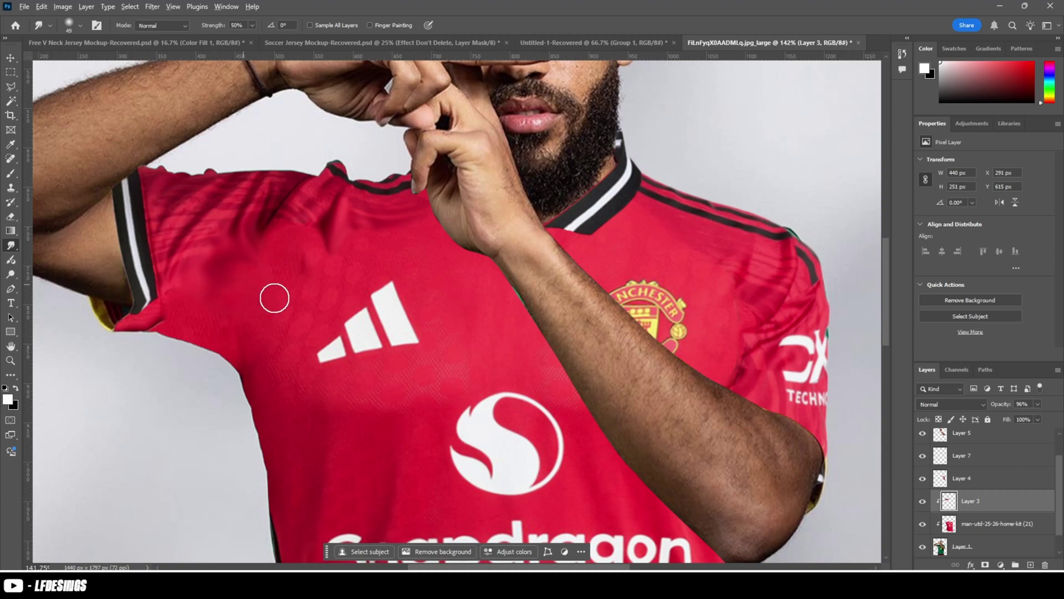
scroll(274, 298, "down", 4)
scroll(270, 310, "up", 4)
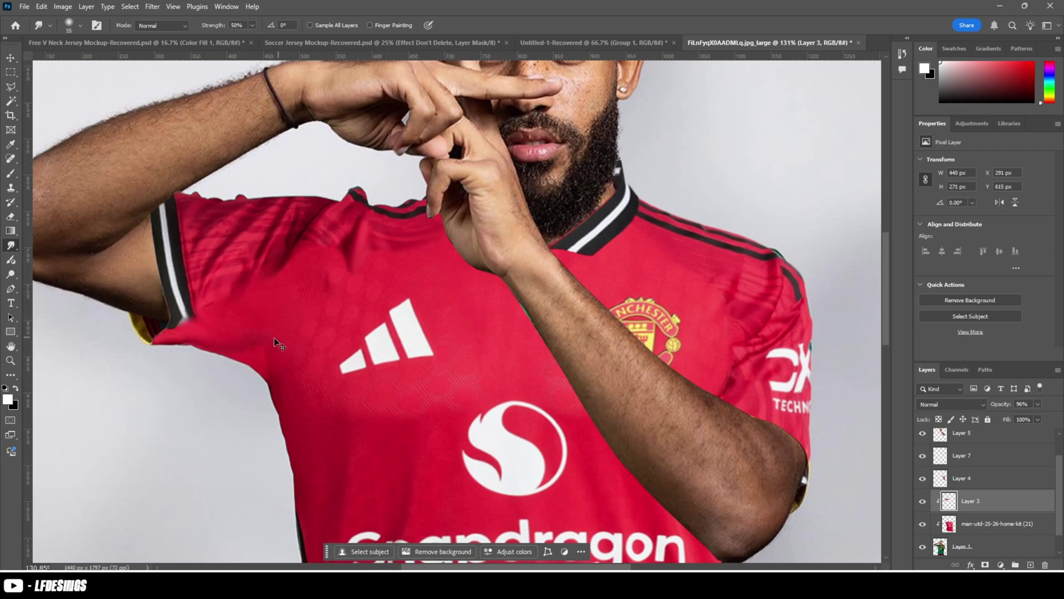
left_click_drag(195, 332, 252, 348)
scroll(257, 364, "down", 6)
scroll(241, 364, "up", 7)
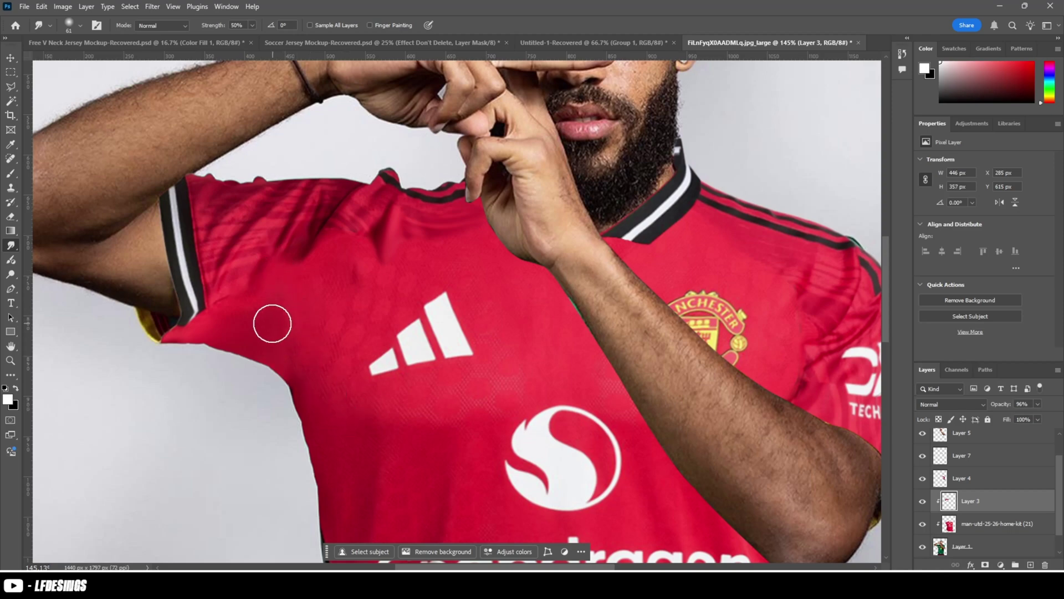
scroll(246, 318, "down", 5)
scroll(316, 419, "down", 3)
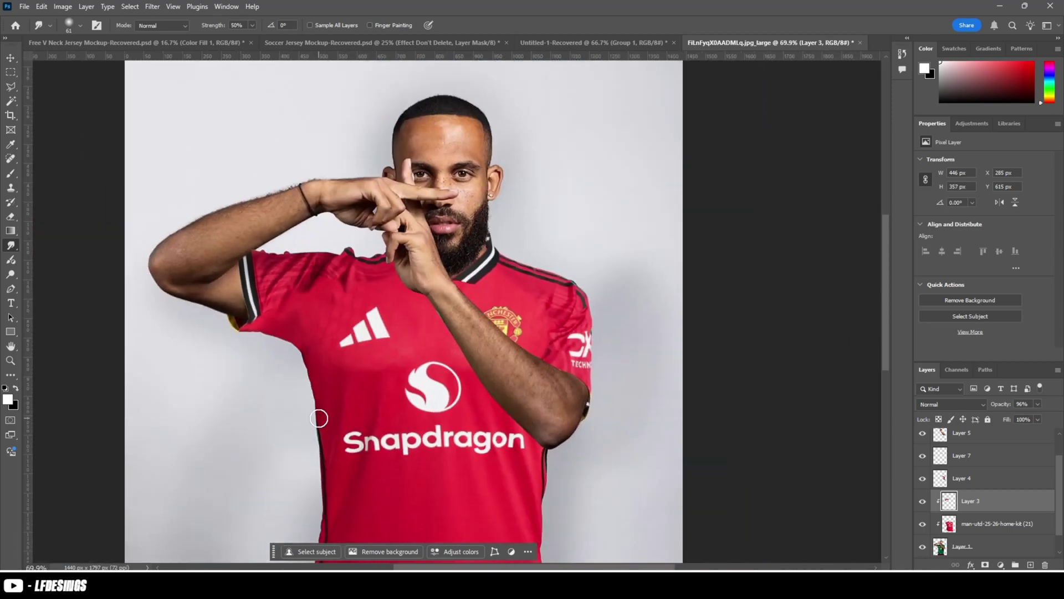
- Duplicate Layer 5, the cutout of the raised forearm and hand
left_click(1012, 442)
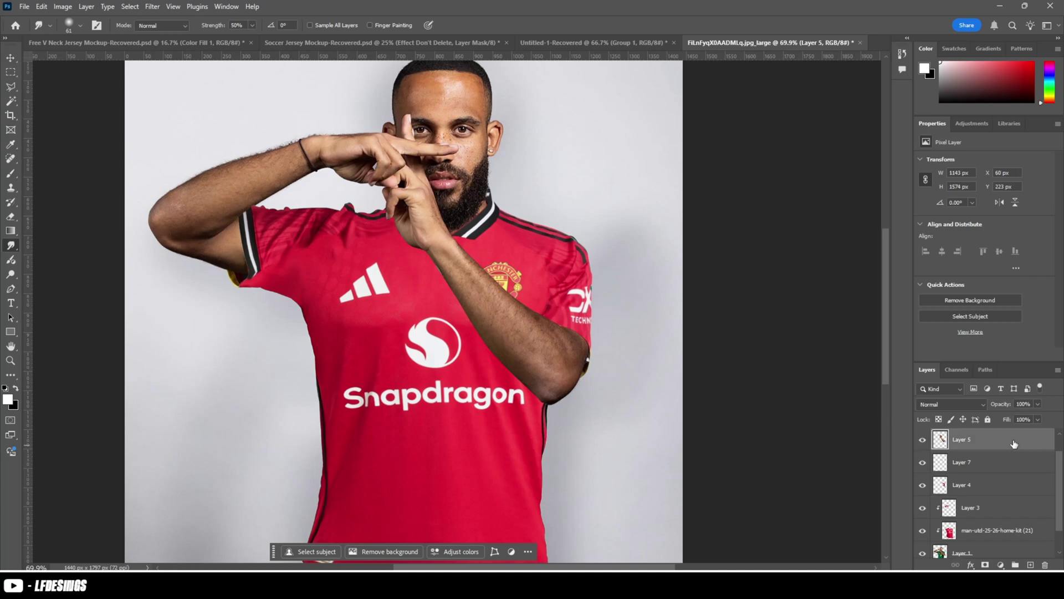
scroll(1016, 460, "up", 1)
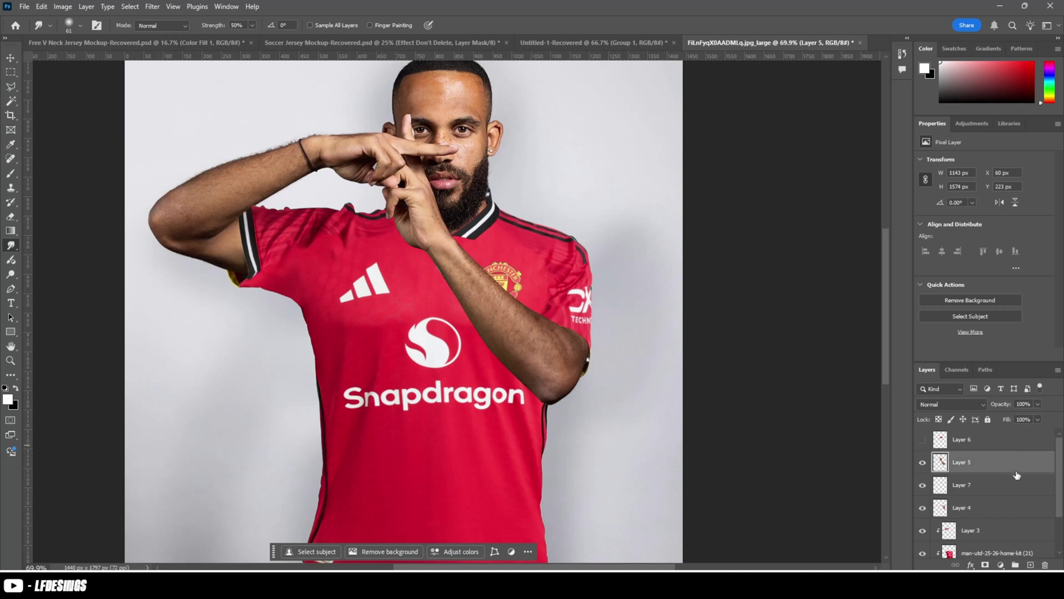
key("ctrl+j")
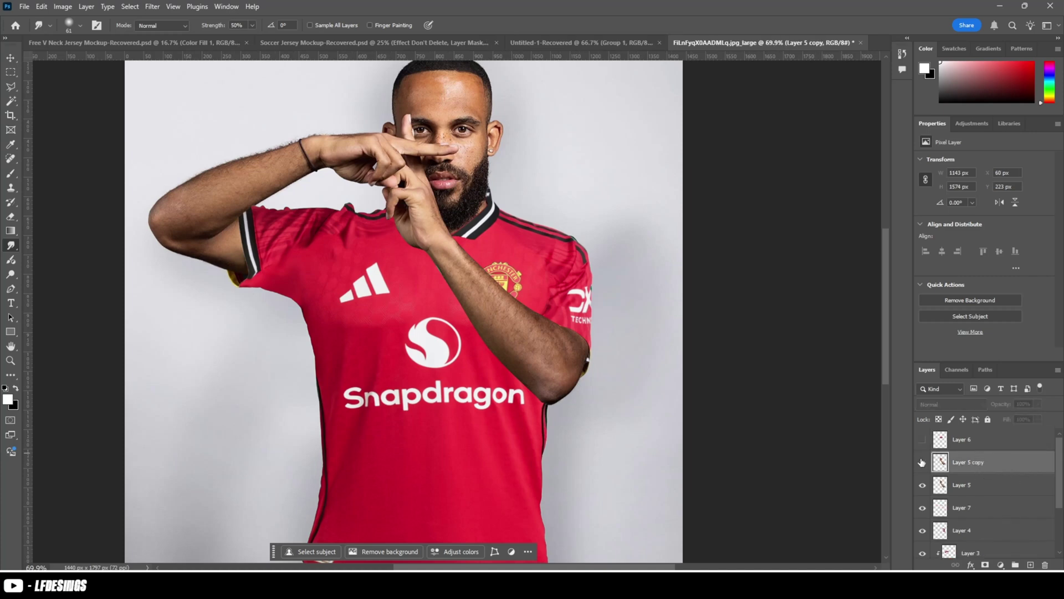
left_click(925, 485)
left_click(925, 485)
left_click(925, 486)
left_click(925, 486)
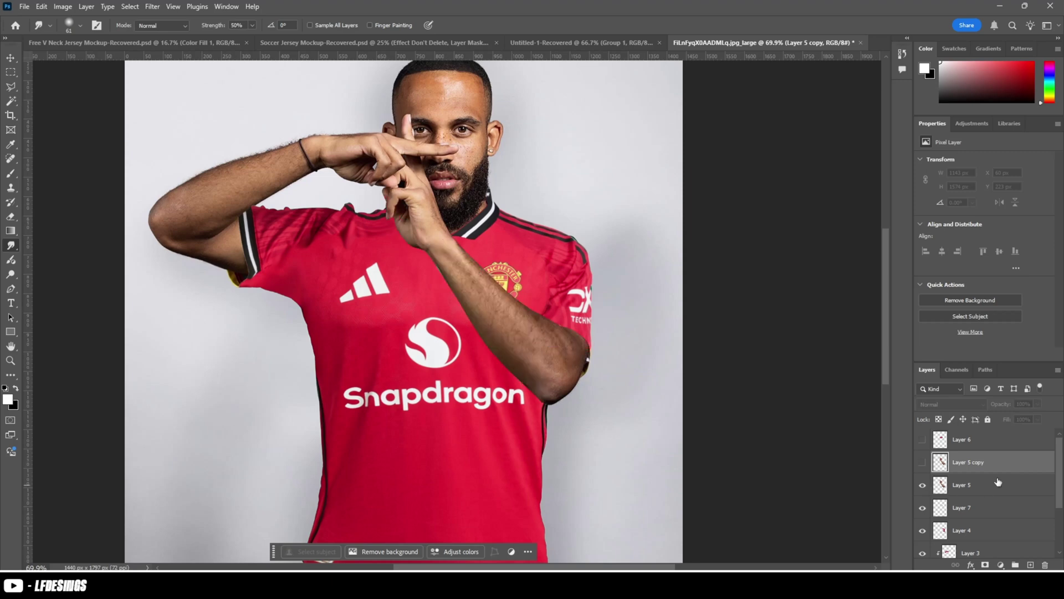
- Give Layer 5 copy a black 000000 Color Overlay and move it below Layer 5
double_click(1016, 469)
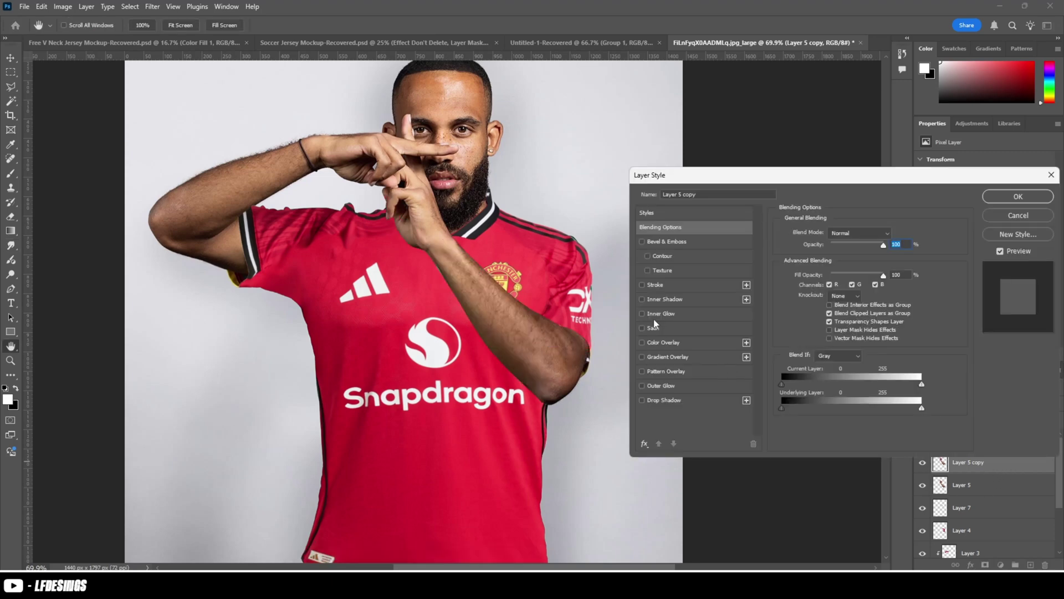
left_click(665, 342)
left_click(898, 234)
type("000000")
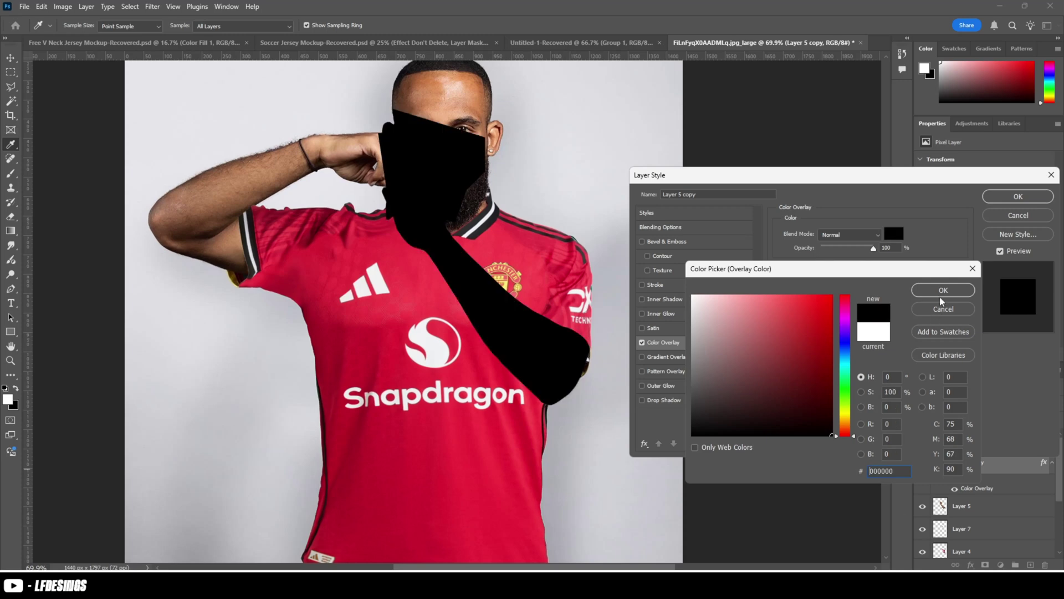
left_click(942, 294)
left_click(1018, 196)
key("ctrl+bracketleft")
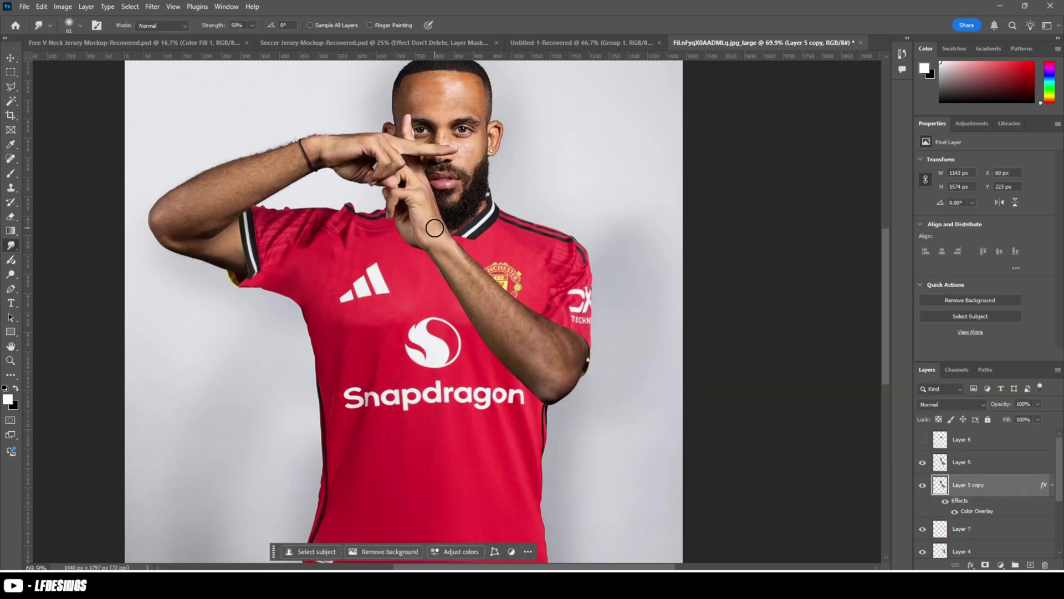
- Soften Layer 5 copy with a Gaussian Blur so it forms a shadow around the forearm
left_click(149, 8)
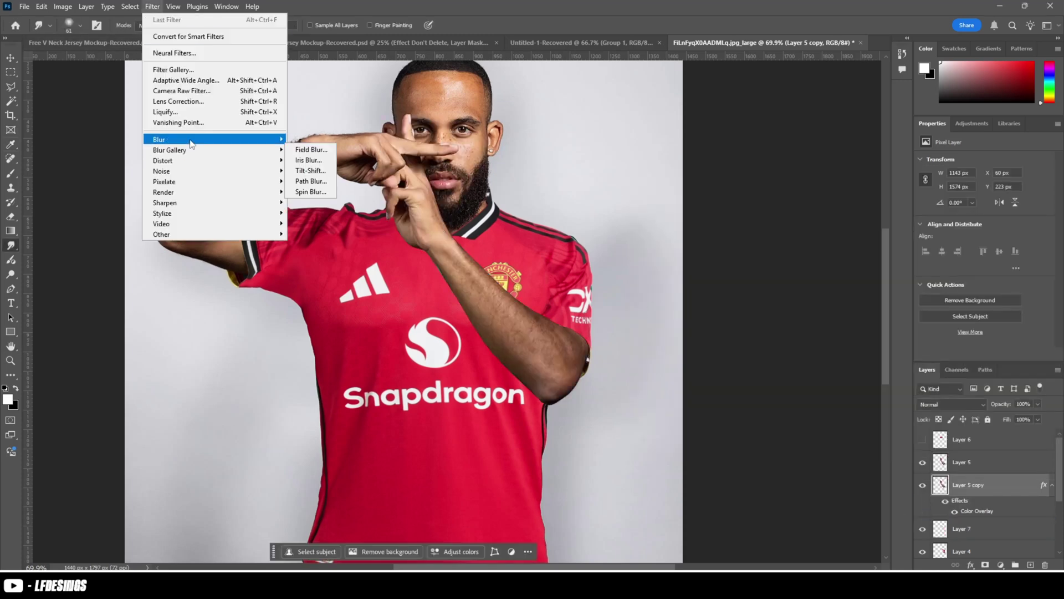
mouse_move(166, 138)
left_click(316, 176)
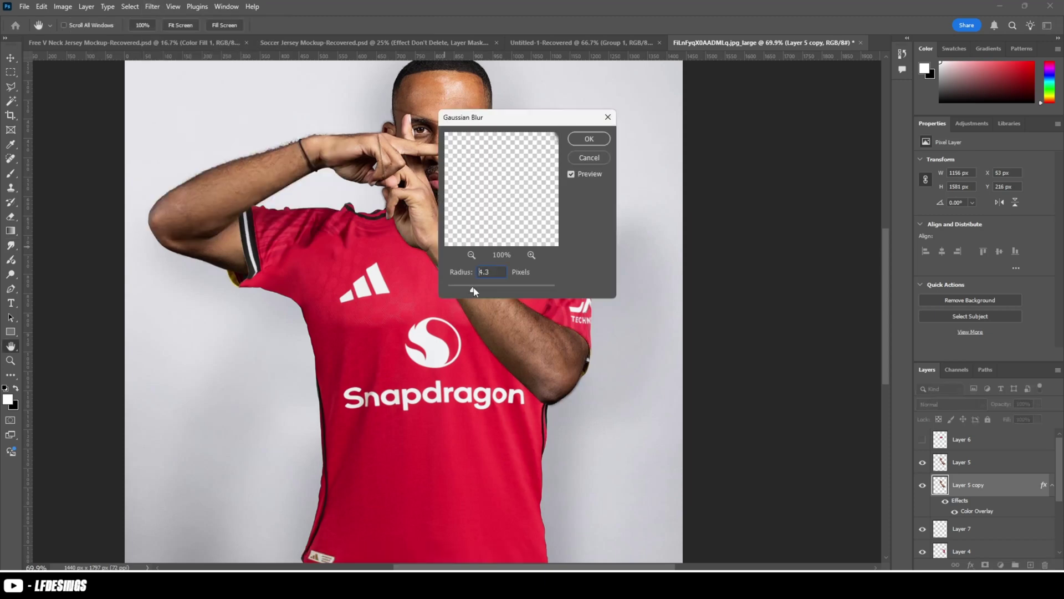
left_click_drag(468, 289, 495, 295)
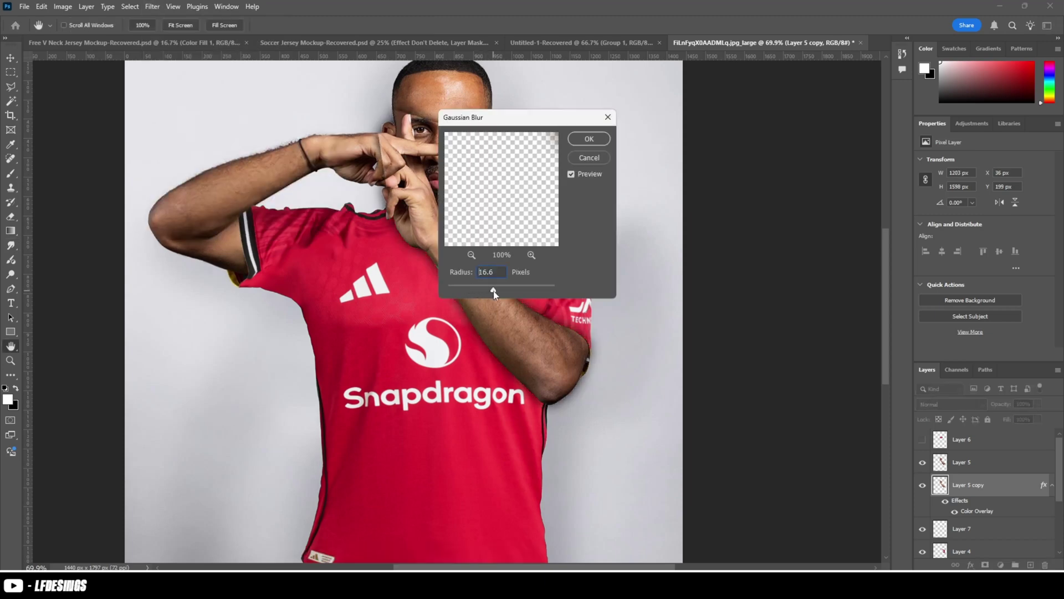
left_click(589, 138)
- Erase the excess arm shadow on Layer 5 copy around the face and hands with a soft low-flow Eraser
key("r")
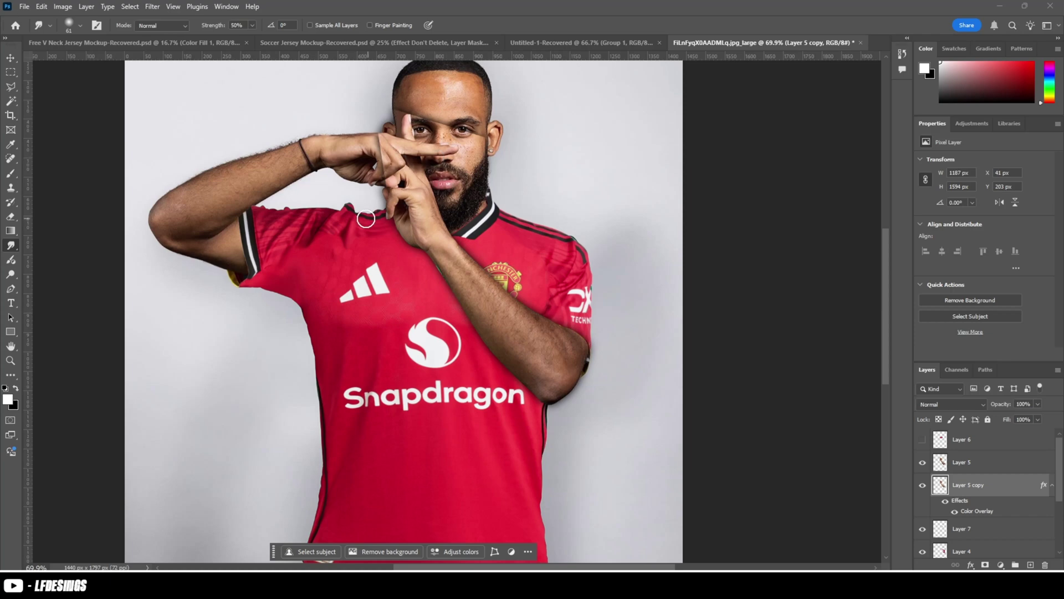
left_click_drag(373, 217, 395, 226)
left_click(12, 216)
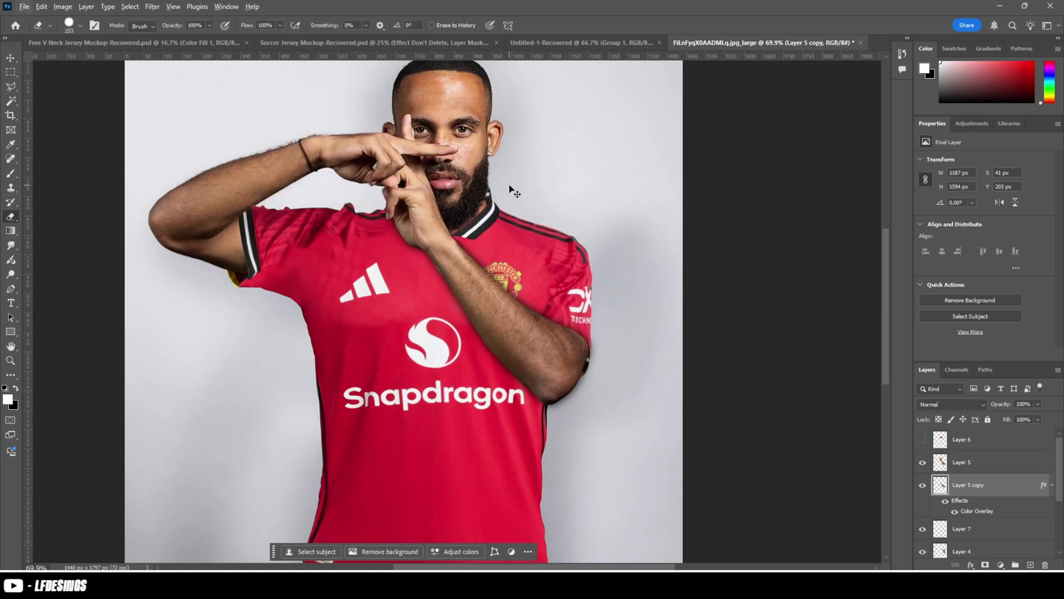
left_click_drag(435, 198, 394, 198)
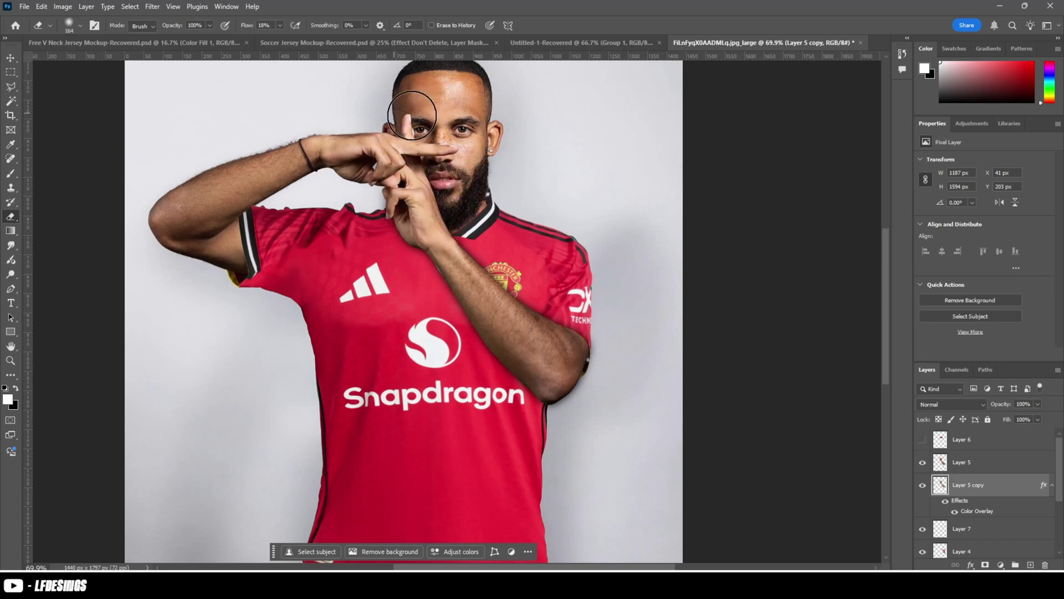
scroll(434, 302, "up", 3)
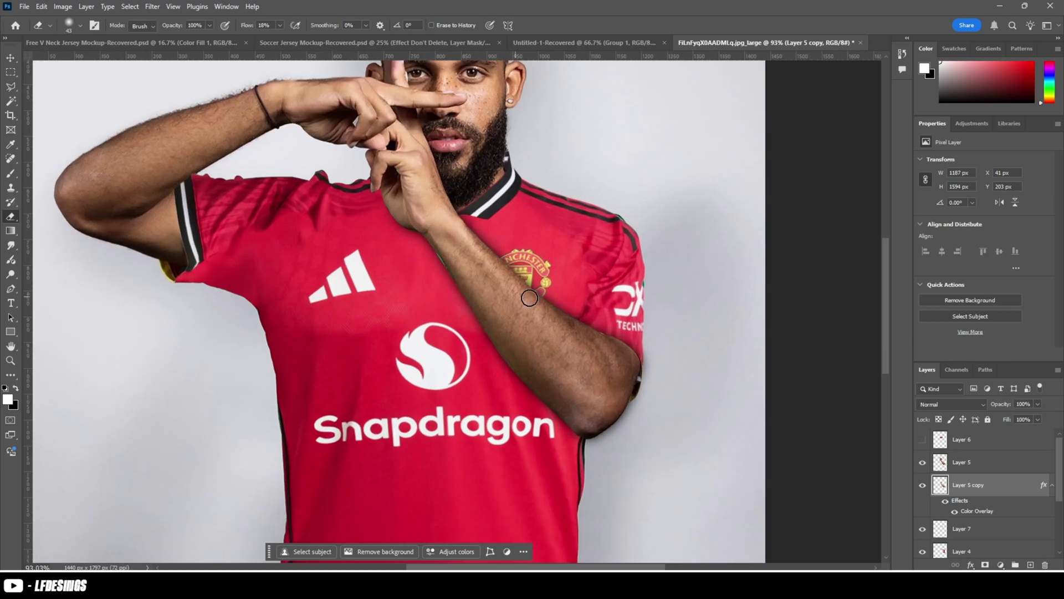
scroll(568, 414, "down", 6)
scroll(644, 421, "up", 6)
scroll(643, 420, "up", 1)
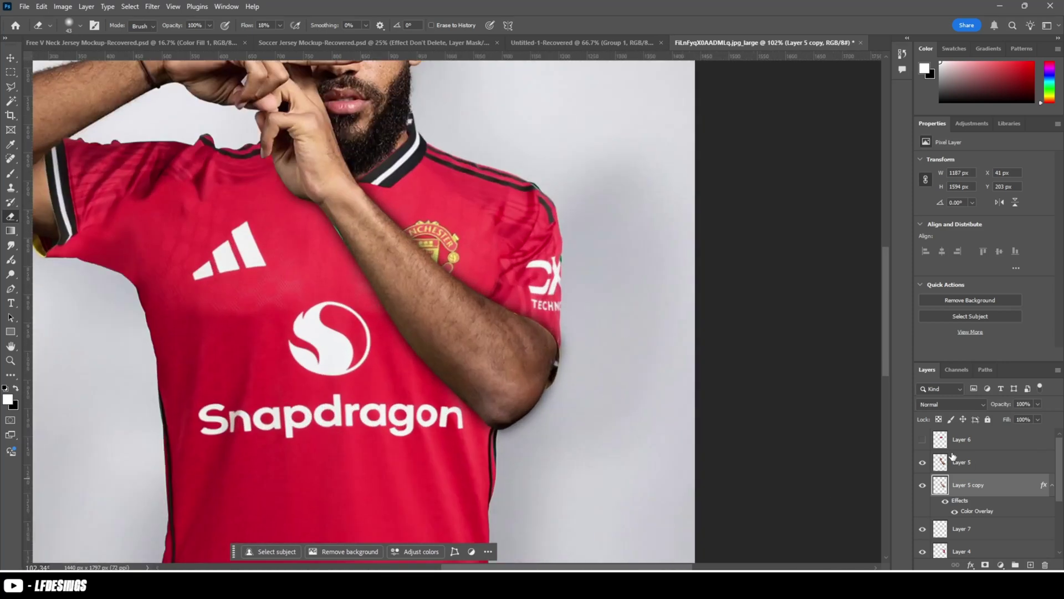
scroll(957, 511, "down", 5)
scroll(962, 509, "up", 5)
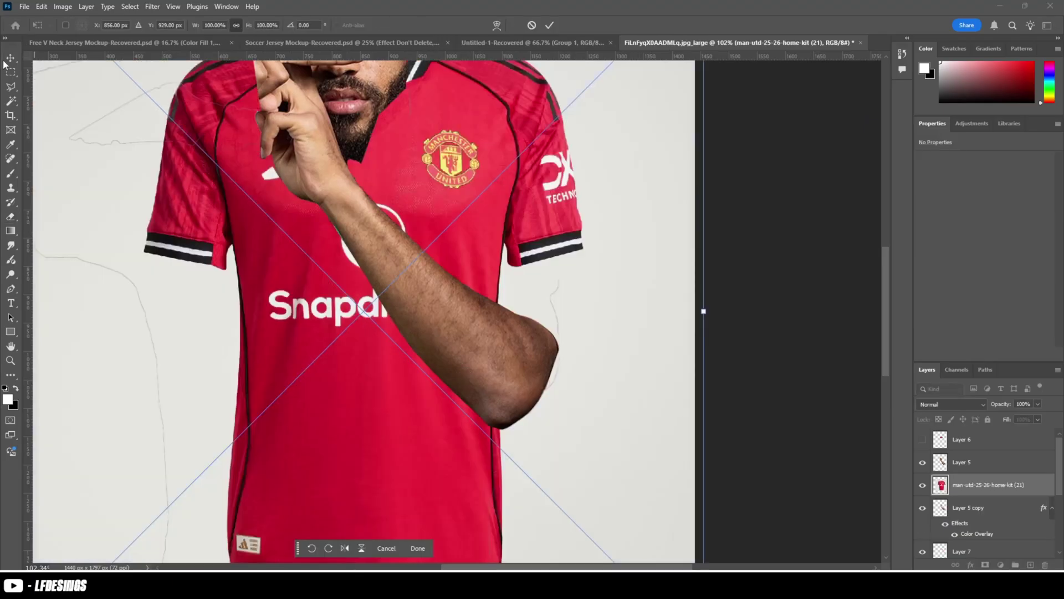
- Place the man-utd-25-26-home-kit (21) image above Layer 6, copy its badge-side striped cuff to a new layer, and hide the image
left_click_drag(986, 493, 981, 434)
key("Return")
left_click(8, 87)
scroll(485, 238, "up", 3)
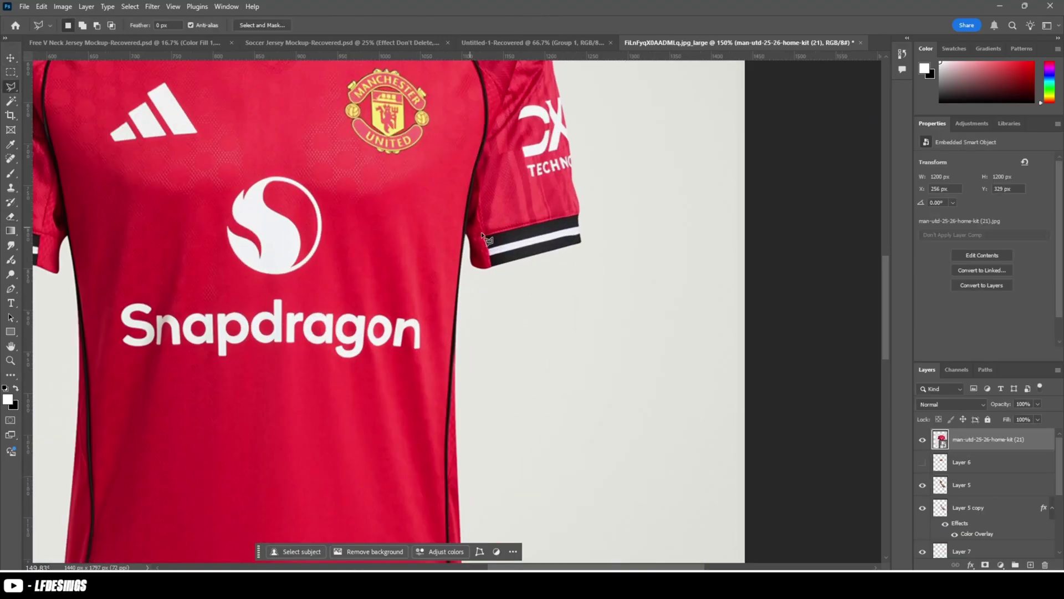
left_click(486, 235)
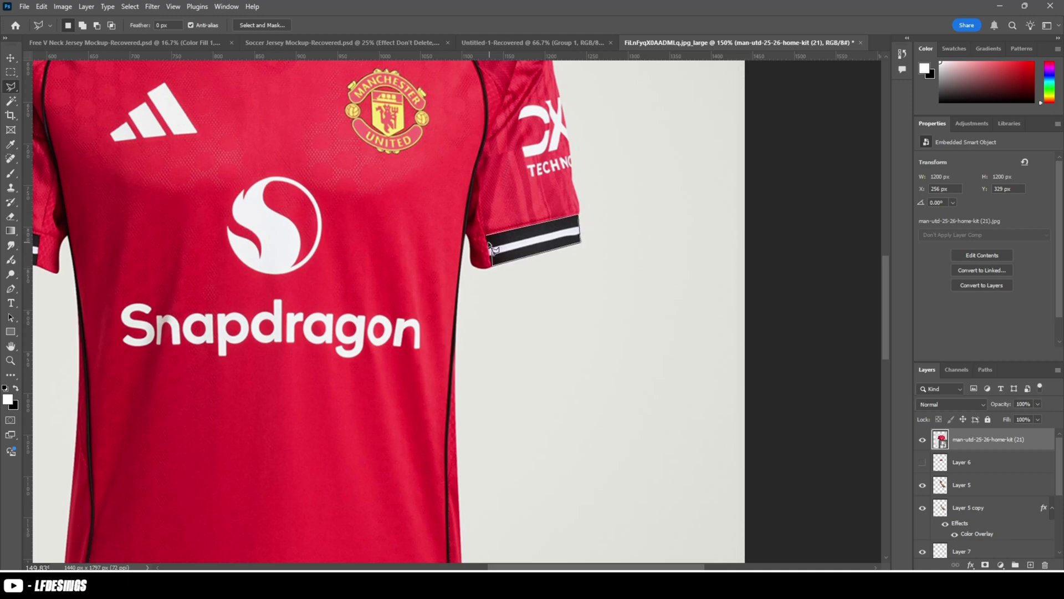
left_click(490, 245)
key("ctrl+j")
left_click(922, 462)
- Move the cuff layer below Layer 5 copy and rotate it into place over the badge-side sleeve's lower edge
left_click_drag(975, 439, 984, 531)
key("ctrl+t")
left_click_drag(535, 239, 522, 335)
left_click_drag(504, 298, 522, 305)
- Warp the cuff with the Arc style at 50% bend and position it below the sleeve's lettering
left_click(490, 25)
left_click(496, 25)
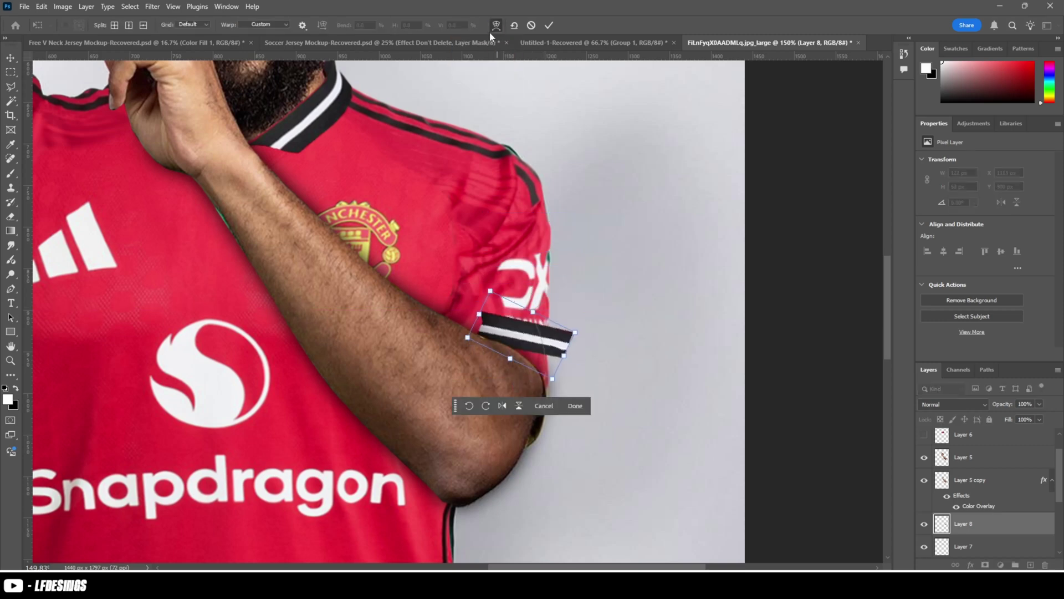
left_click(263, 24)
left_click(260, 53)
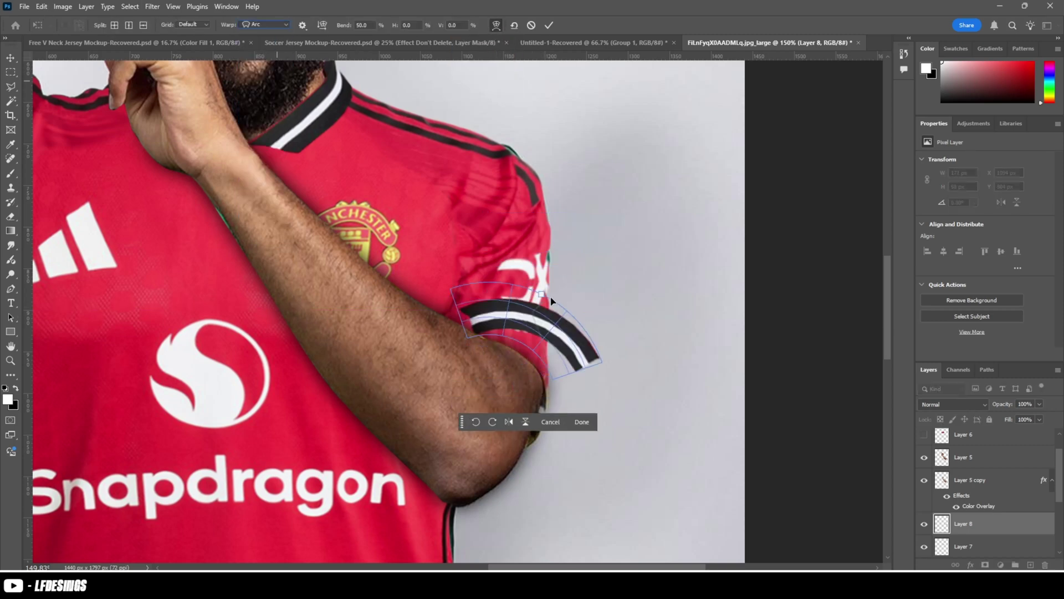
left_click_drag(542, 294, 569, 366)
scroll(975, 506, "down", 2)
- Try moving the collar layer, Layer 7, beneath the jersey layer with changed clipping, and move it back up the stack
left_click_drag(979, 503, 991, 530)
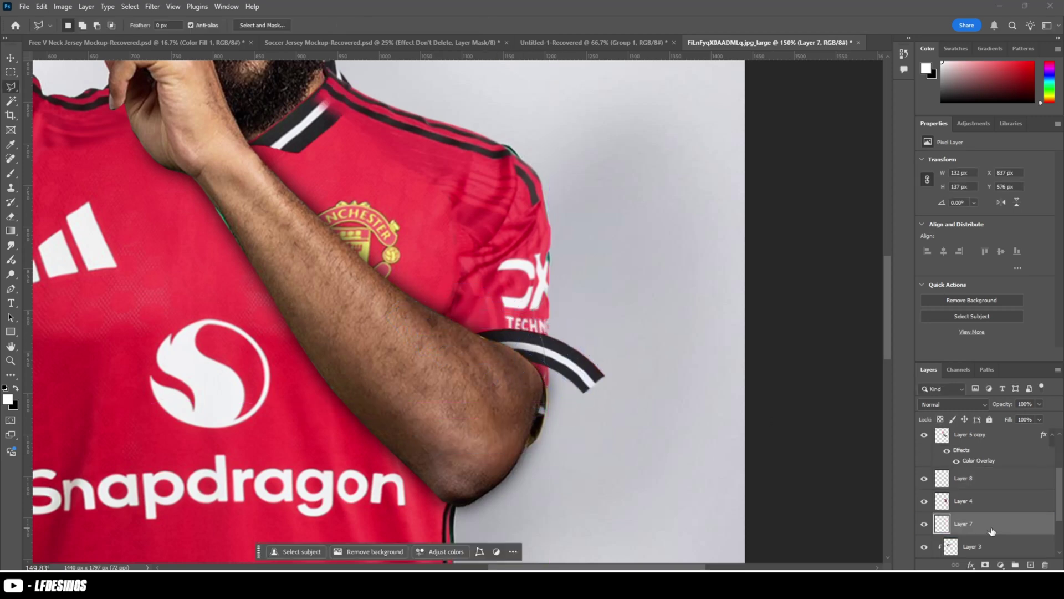
scroll(978, 488, "down", 2)
left_click_drag(979, 472, 1000, 536)
key("ctrl+alt+g")
key("ctrl+alt+g")
scroll(733, 458, "up", 5)
scroll(741, 445, "down", 6)
scroll(745, 448, "right", 3)
scroll(756, 456, "down", 4)
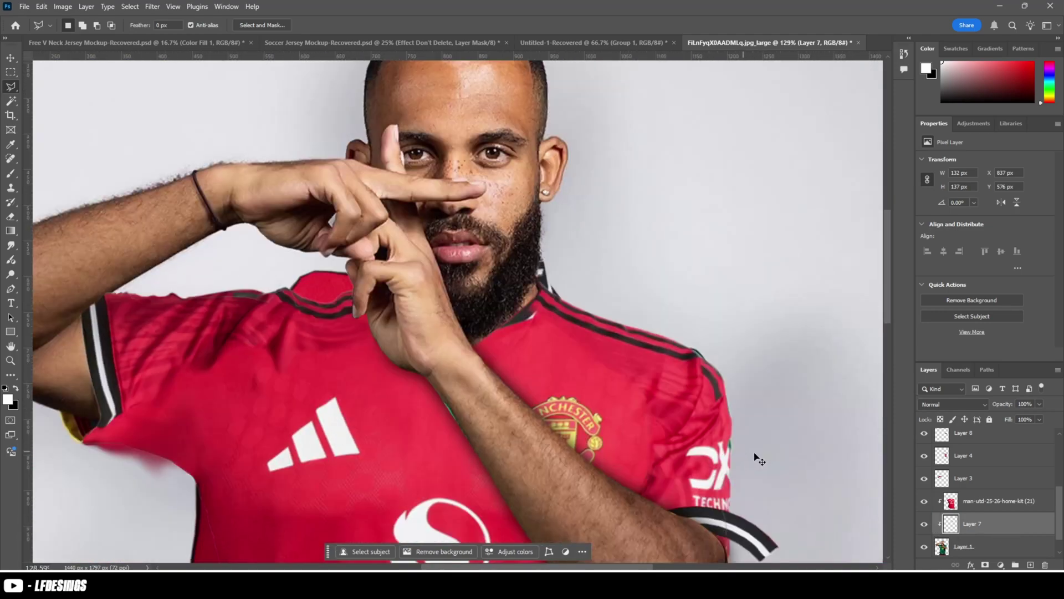
key("ctrl+bracketright")
key("ctrl+bracketright")
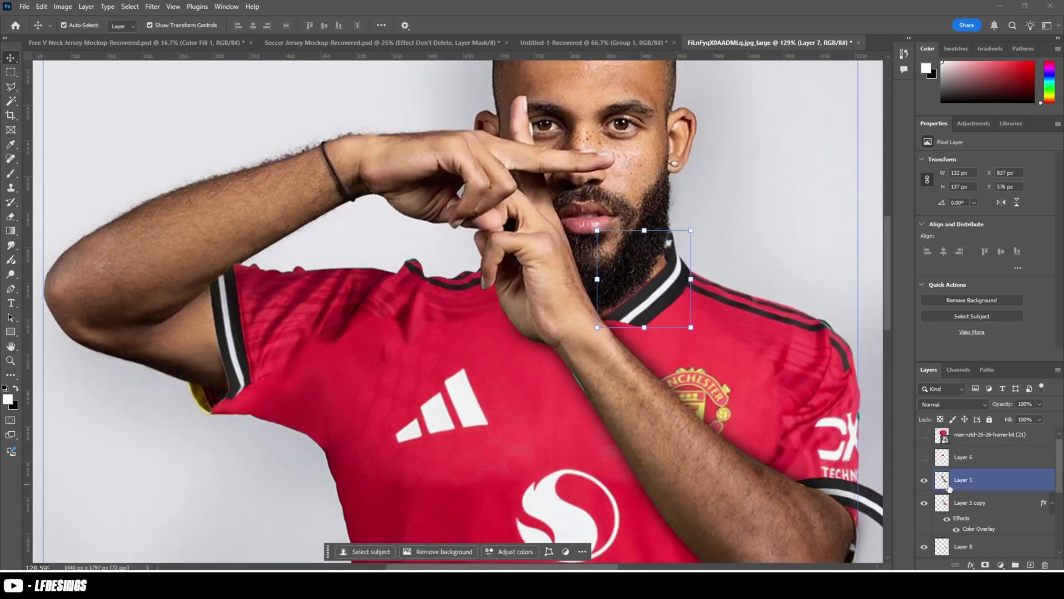
- Move the cuff layer, Layer 8, between Layer 7 and Layer 4, and clip Layer 4 and Layer 8 to the jersey
left_click(973, 545)
left_click_drag(974, 544, 993, 445)
left_click(1003, 489, "alt")
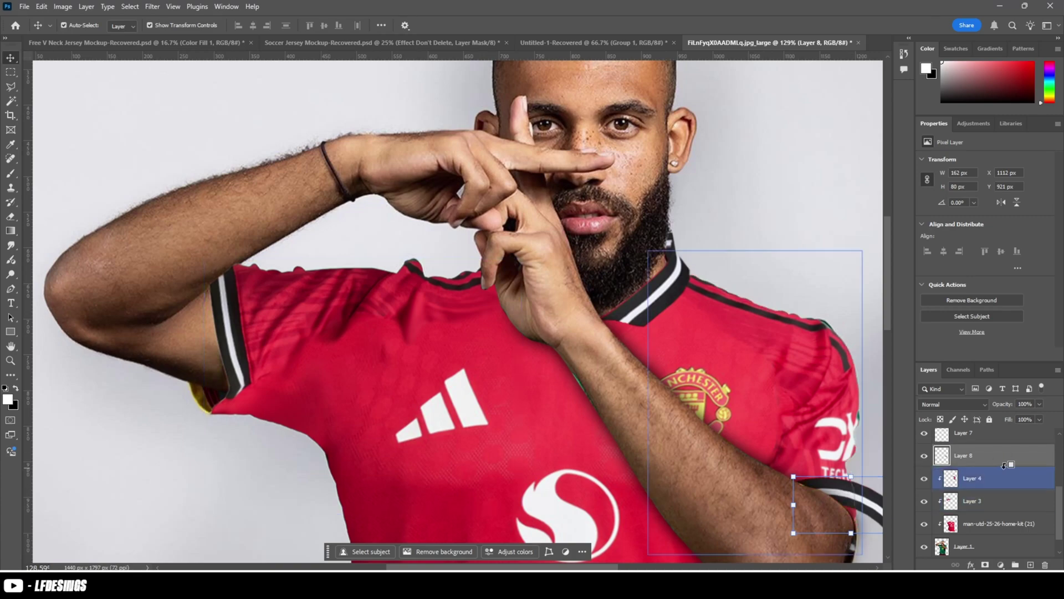
left_click(1009, 466, "alt")
- Try warping the cuff layer to fit the sleeve's hem, and undo the warp
scroll(785, 464, "right", 3)
scroll(786, 465, "down", 3)
key("ctrl+t")
right_click(723, 421)
left_click(745, 254)
left_click_drag(669, 379, 639, 362)
left_click_drag(784, 436, 710, 447)
key("Return")
key("ctrl+z")
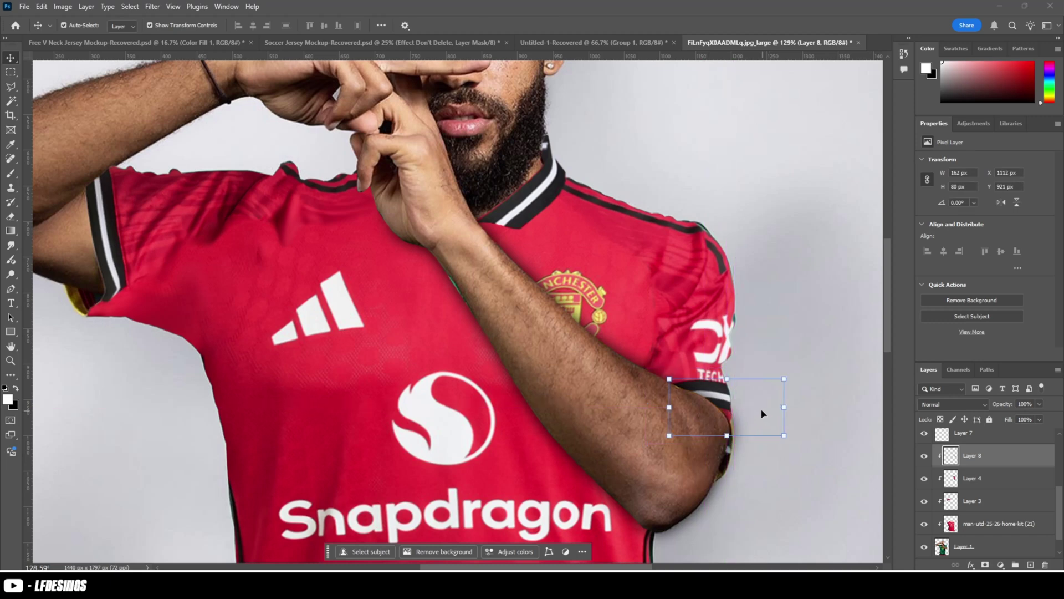
- Scale the cuff layer to 66.4%, rotate it about 15.5 degrees, and nudge it up onto the sleeve's hem
mouse_move(785, 407)
left_mouse_down()
mouse_move(765, 407)
mouse_move(779, 418)
left_mouse_up()
left_click_drag(721, 406, 704, 404)
right_click(710, 403)
left_click(702, 393)
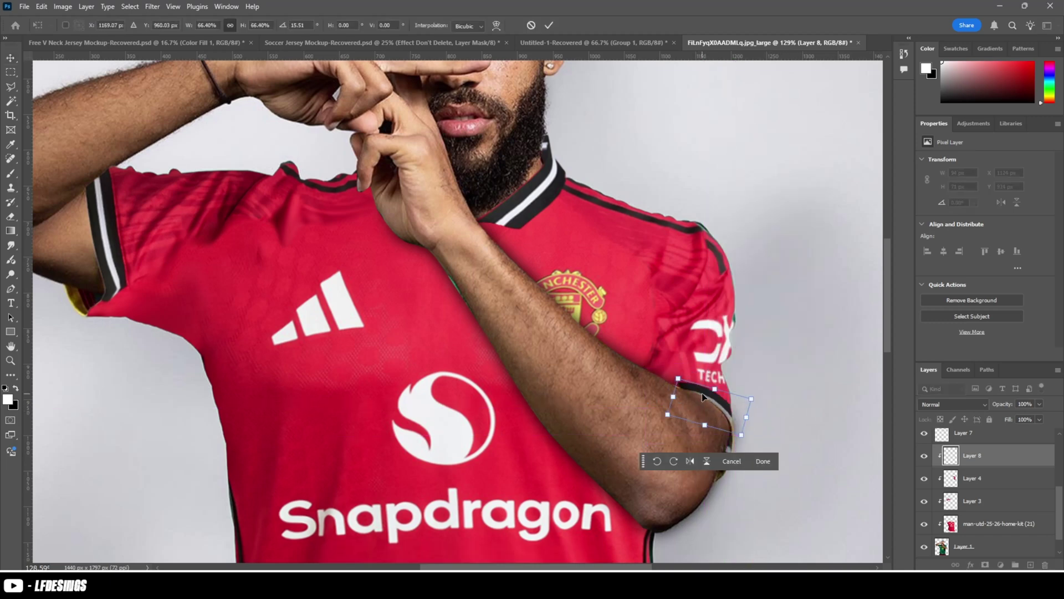
key("Up")
key("Up")
key("Up")
key("Up")
key("Up")
key("Up")
- Warp the cuff's inner corner outward so the stripes reach behind the forearm, and apply the transform
right_click(701, 395)
left_click(721, 235)
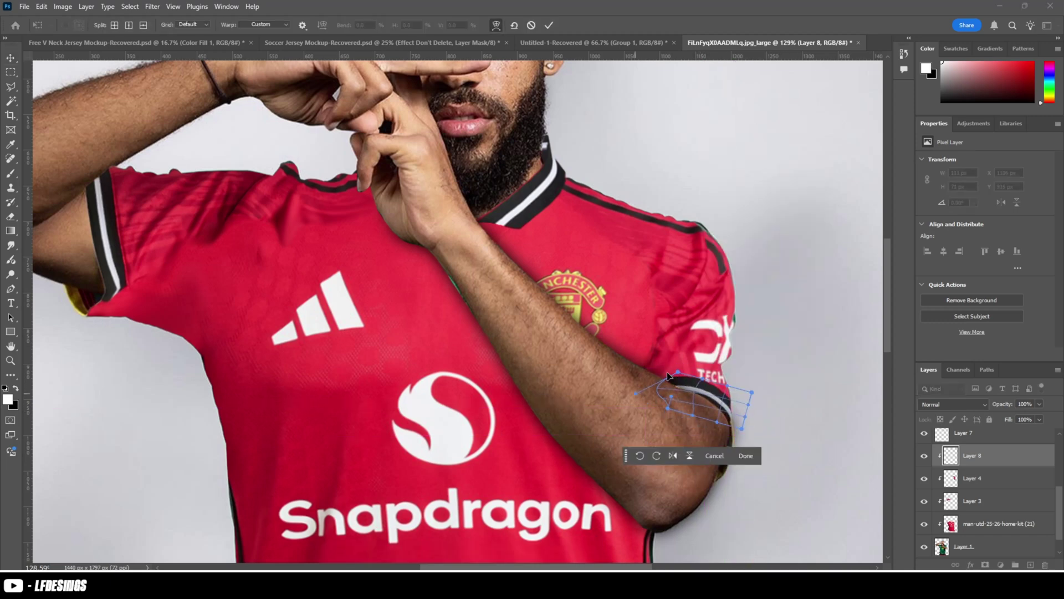
left_click_drag(678, 374, 647, 368)
left_click(754, 455)
key("ctrl+0")
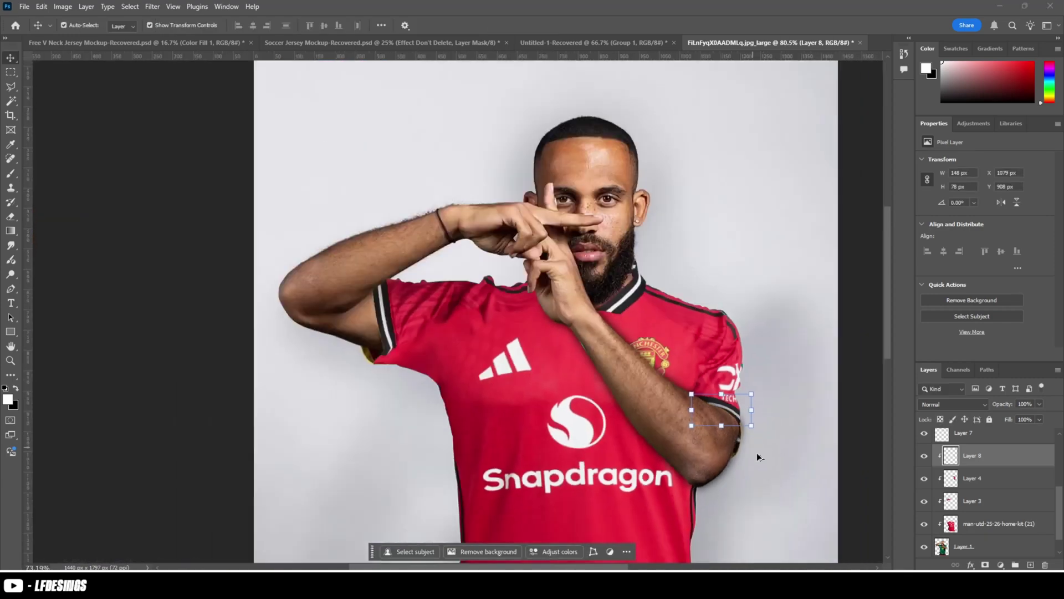
scroll(823, 404, "down", 4)
scroll(969, 452, "up", 6)
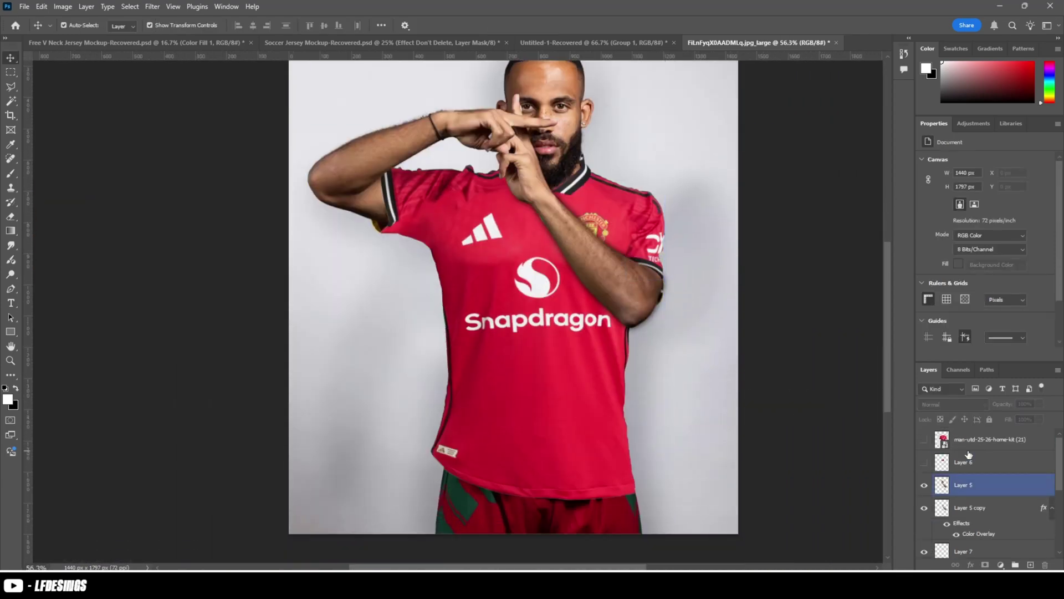
- Select all layers above Background, from the hidden home-kit image down to Layer 1, and scale them proportionally to 122.44%
left_click(969, 443)
scroll(990, 516, "down", 6)
left_click(991, 522, "ctrl")
key("ctrl+t")
scroll(738, 382, "down", 4)
left_click_drag(633, 295, 668, 296)
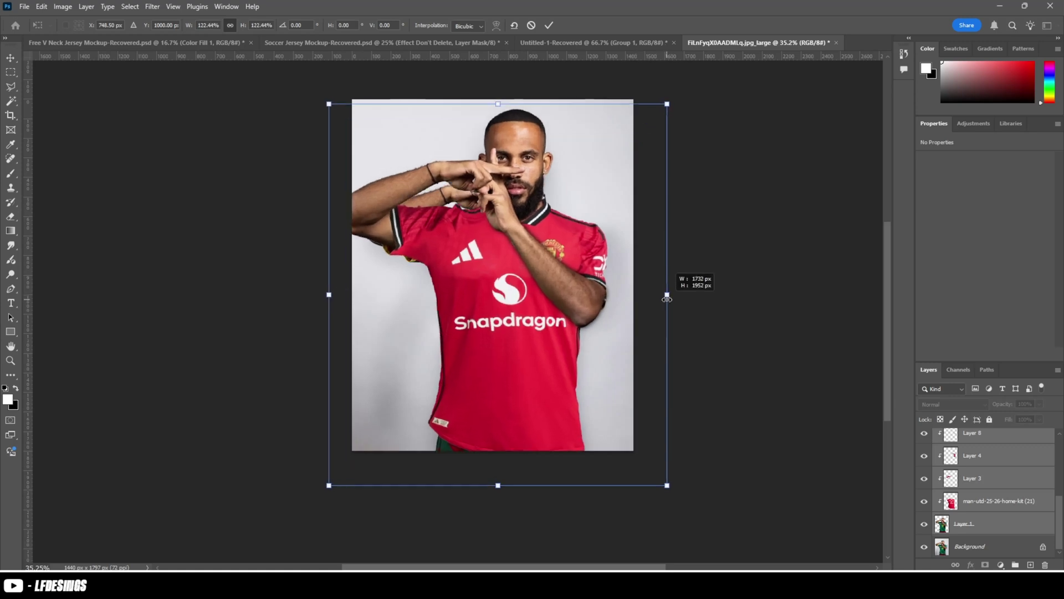
- Reposition the scaled player layers in the frame, enlarge them further so the torso runs past the lower edge, and apply the transform
left_click_drag(596, 345, 611, 371)
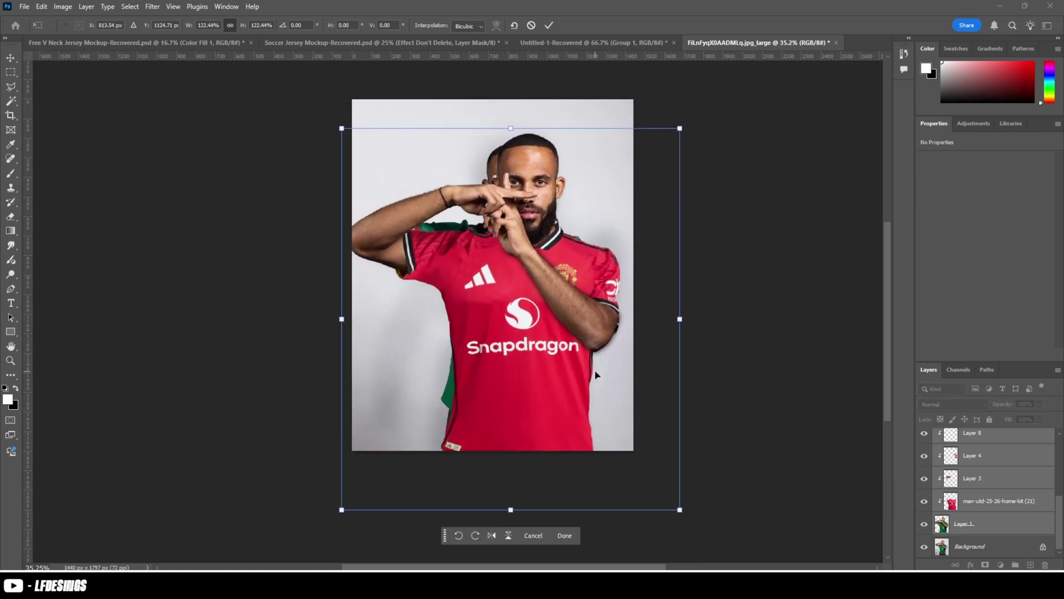
left_click_drag(555, 274, 546, 292)
left_click_drag(504, 144, 505, 86)
left_click_drag(502, 122, 490, 142)
key("Return")
- Try deleting the Background layer, and undo the attempt
scroll(623, 259, "down", 1)
left_click(971, 546)
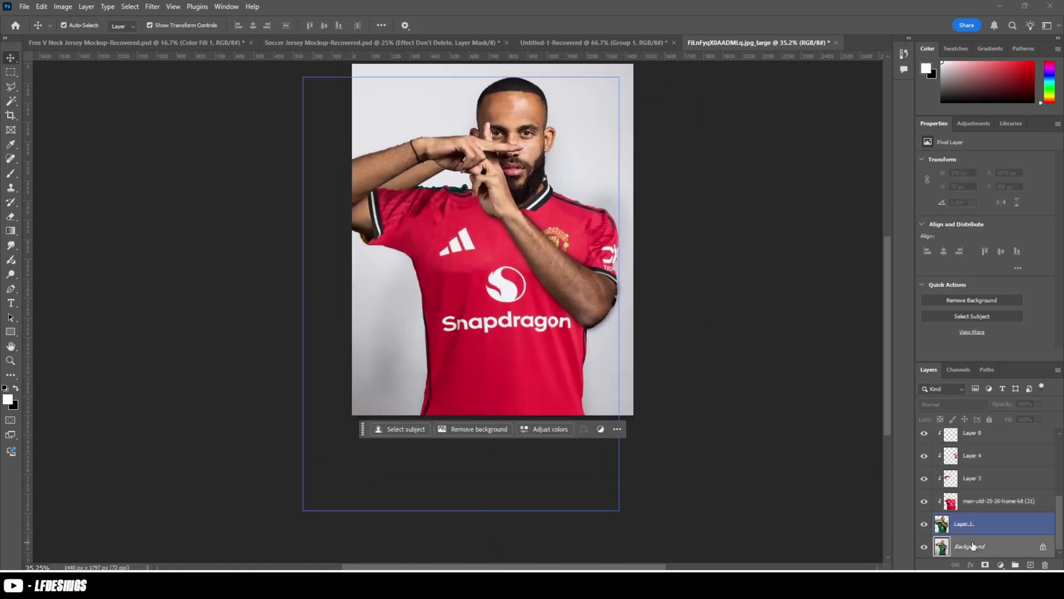
key("Delete")
key("ctrl+z")
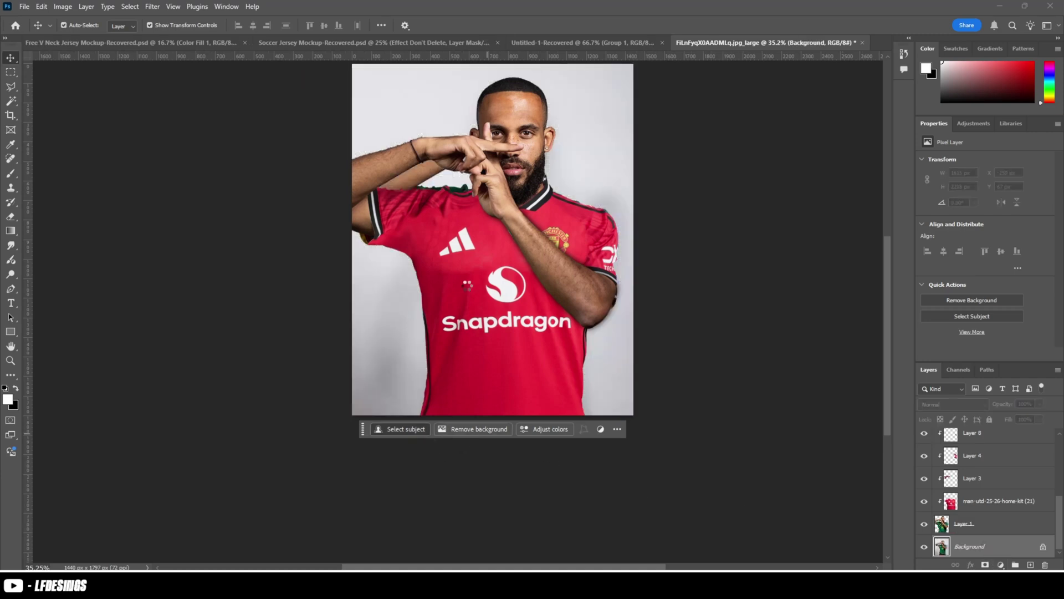
- Select the original player figure on the Background layer, try Content-Aware Fill on it, and undo the fill
left_click(950, 501, "ctrl")
right_click(578, 264)
left_click(610, 418)
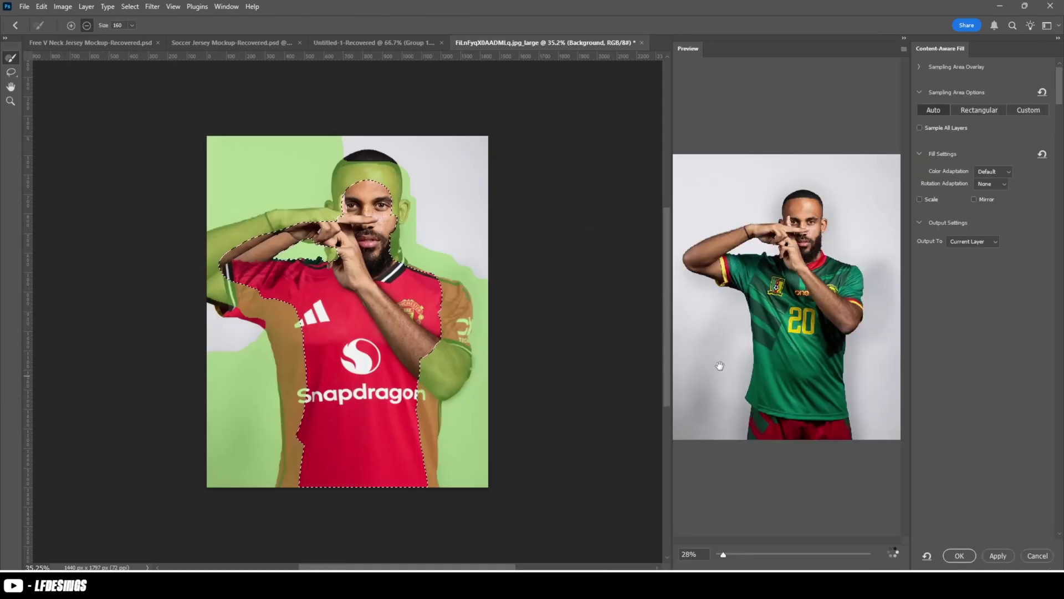
key("Return")
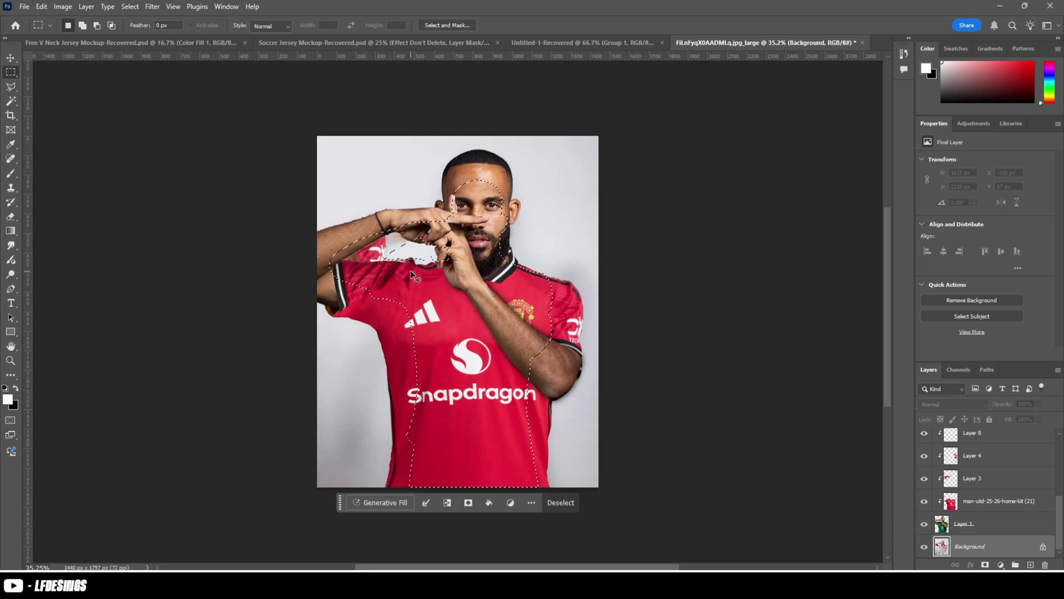
key("ctrl+z")
- Fill the selected player figure on the Background layer with plain grey backdrop, and deselect
right_click(414, 284)
left_click(441, 418)
left_click(560, 146)
left_click(521, 174)
left_click(412, 169)
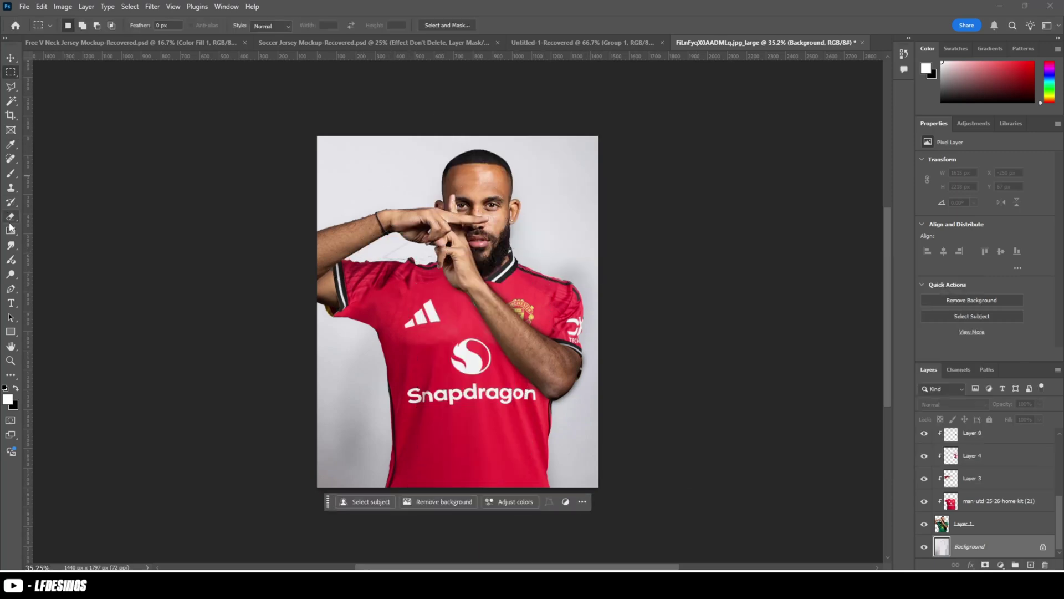
- Smudge away the faint leftover outline on the Background layer between the raised arm and the shoulder, at 50% strength
left_click(11, 217)
scroll(410, 302, "up", 5)
left_click(10, 57)
left_click_drag(388, 213, 327, 203)
key("ctrl+z")
left_click(10, 145)
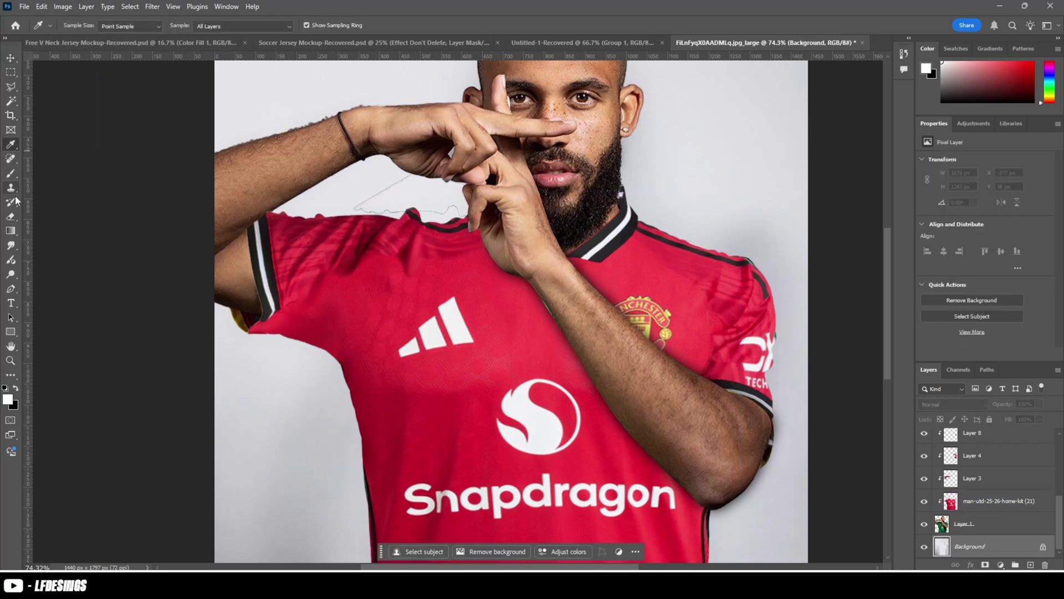
left_click(10, 245)
scroll(408, 274, "down", 2)
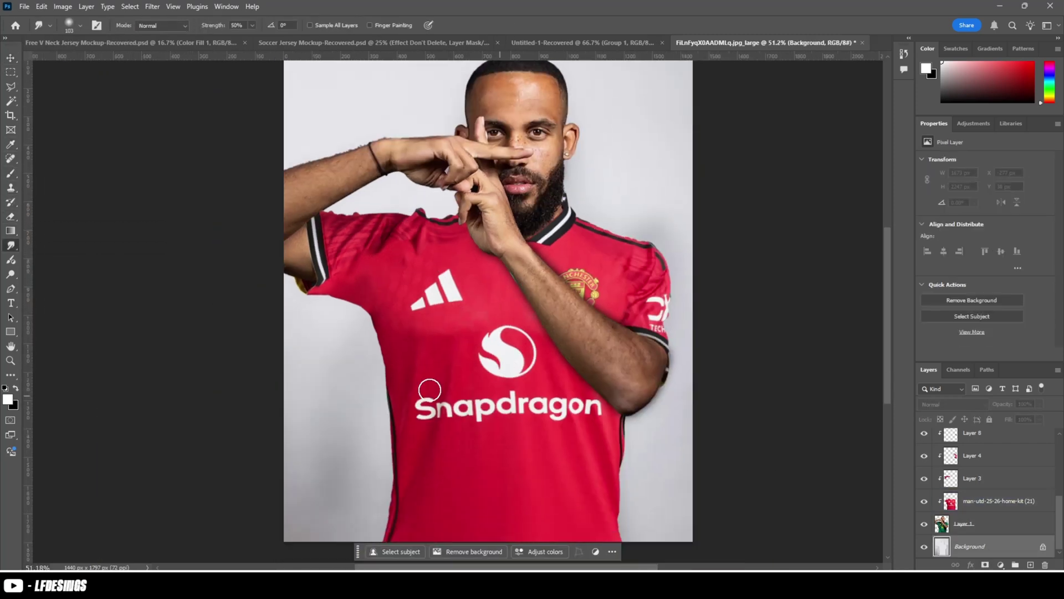
- Duplicate Layer 1 and desaturate the copy with Hue/Saturation
left_click(10, 57)
left_click(938, 524)
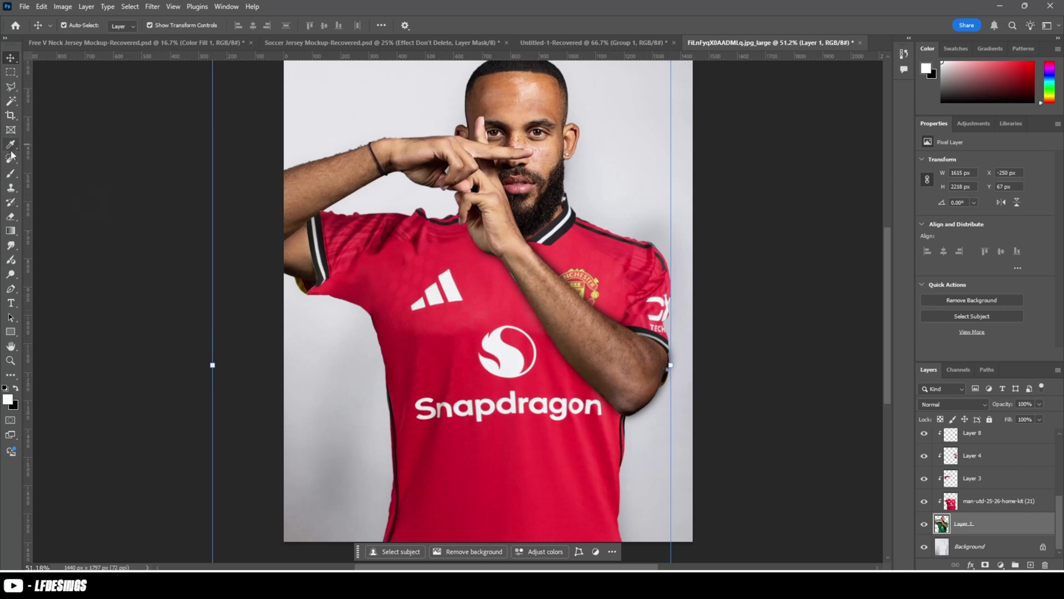
key("ctrl+j")
key("ctrl+u")
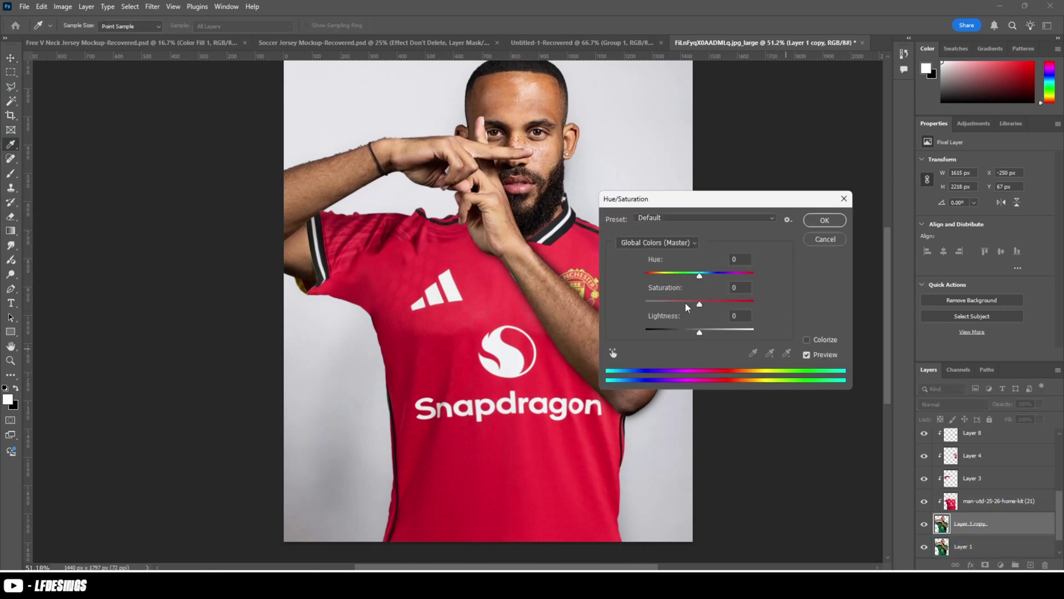
left_click_drag(700, 305, 647, 304)
left_click(825, 221)
- Add a layer mask to the desaturated Layer 1 copy and invert the mask to black, ready for brushing
left_click(985, 564)
key("ctrl+i")
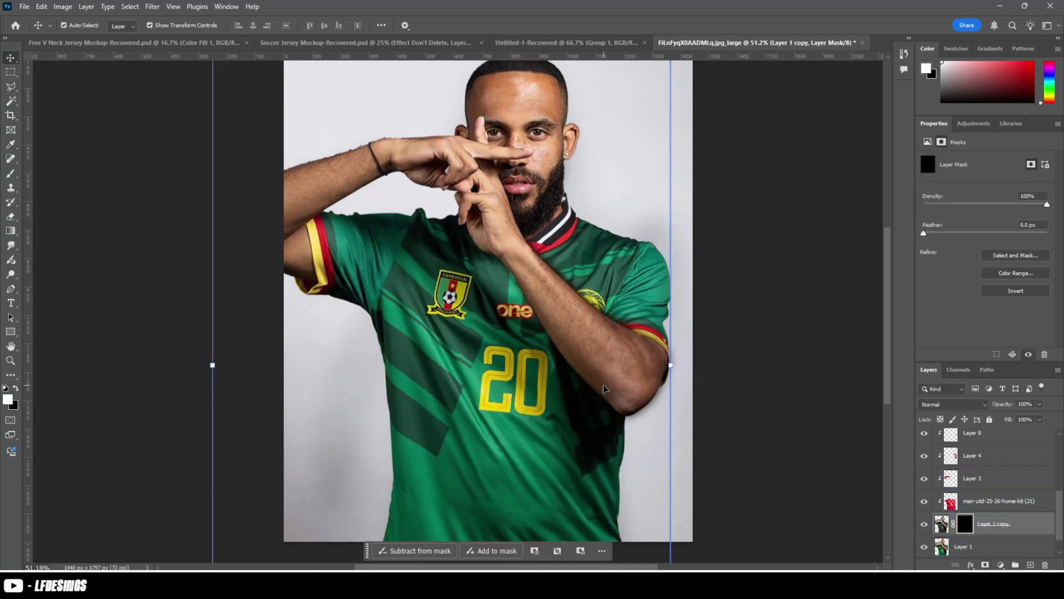
left_click(1006, 529)
key("ctrl+i")
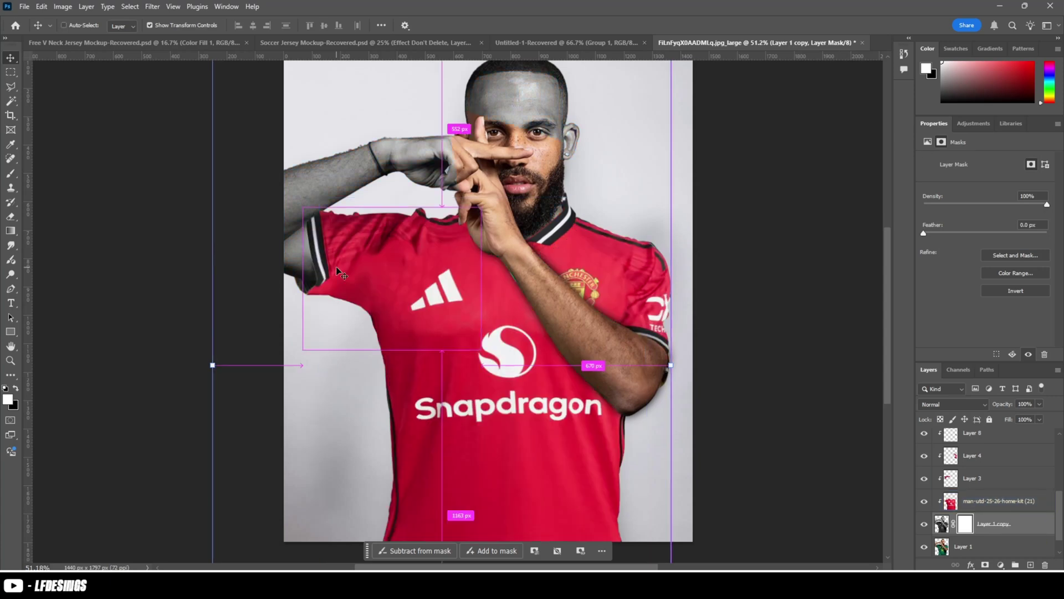
key("ctrl+i")
key("b")
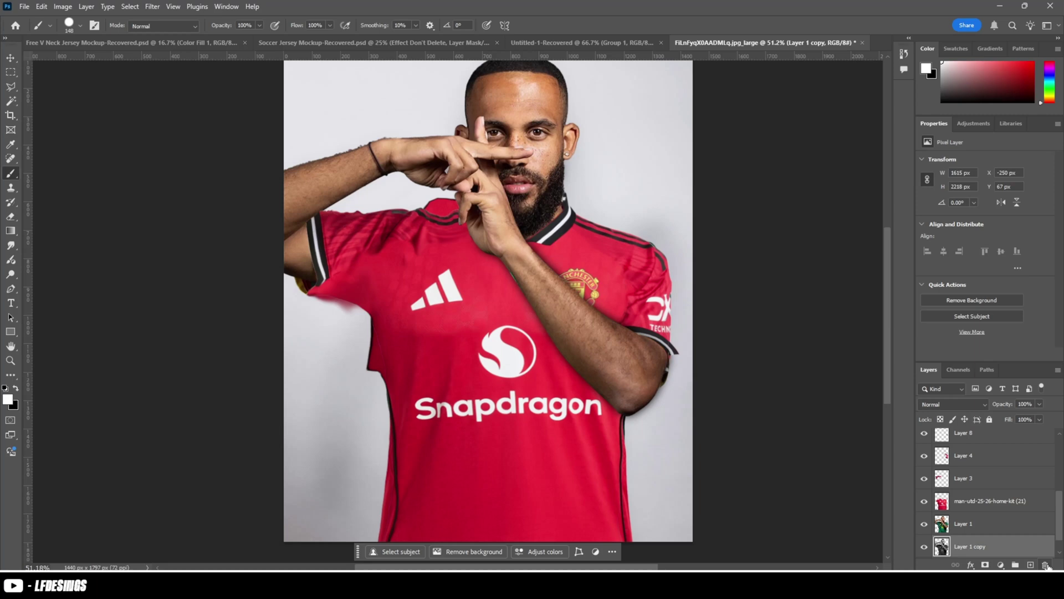
- Step the history back to the last smudge, discarding the desaturated copy of Layer 1
key("ctrl+z")
key("ctrl+z")
key("ctrl+z")
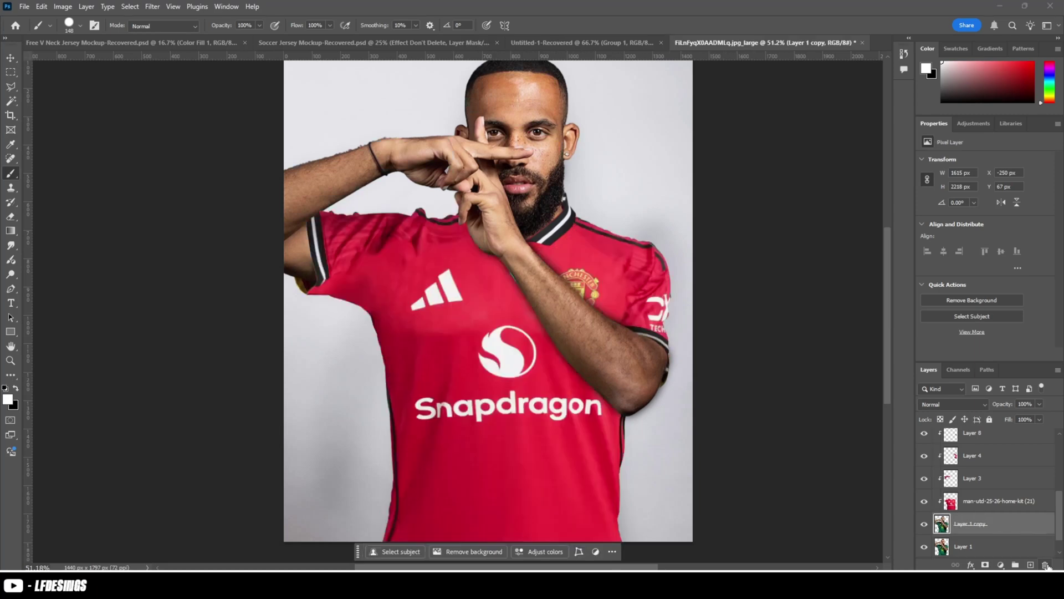
left_click(904, 53)
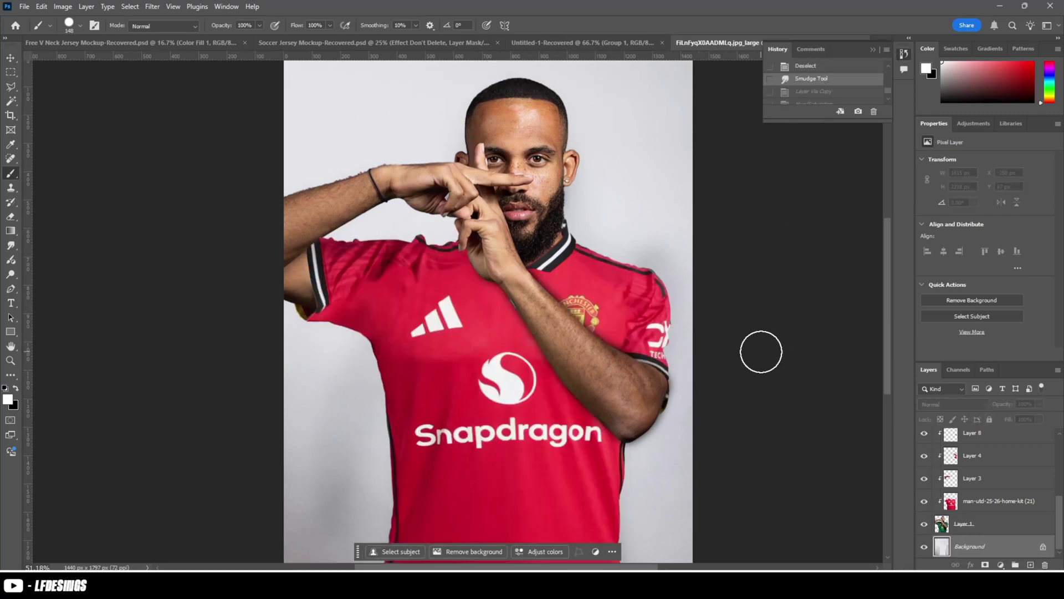
- Erase the green fringe along the inner edge of the crossing forearm on Layer 5 with a small eraser
scroll(754, 360, "down", 3)
scroll(637, 347, "up", 5)
scroll(988, 488, "up", 2)
left_click(987, 464)
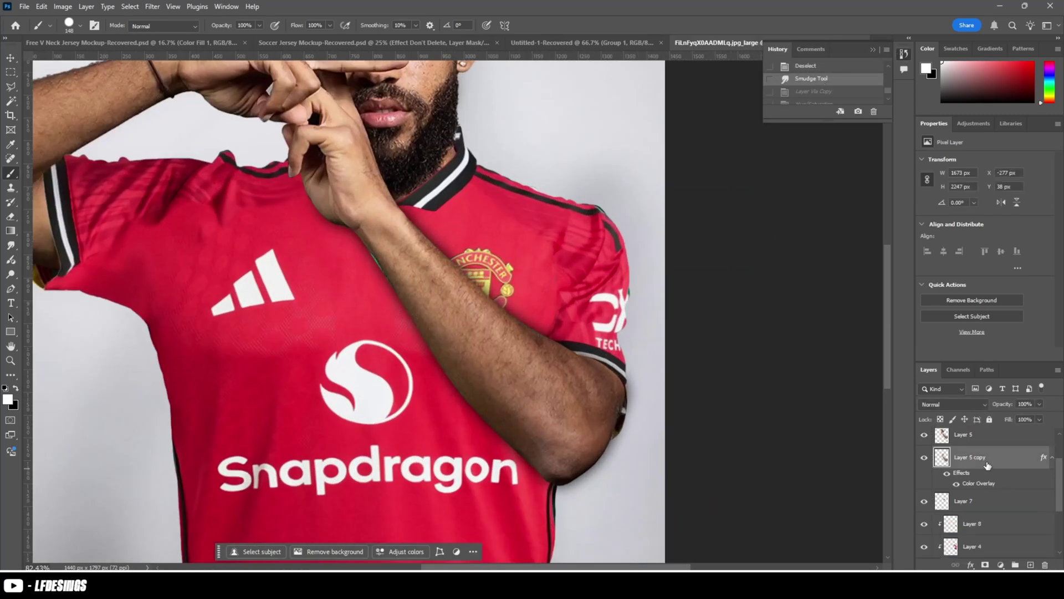
left_click(980, 442)
left_click(11, 216)
right_click(347, 258, "alt")
scroll(404, 255, "up", 5)
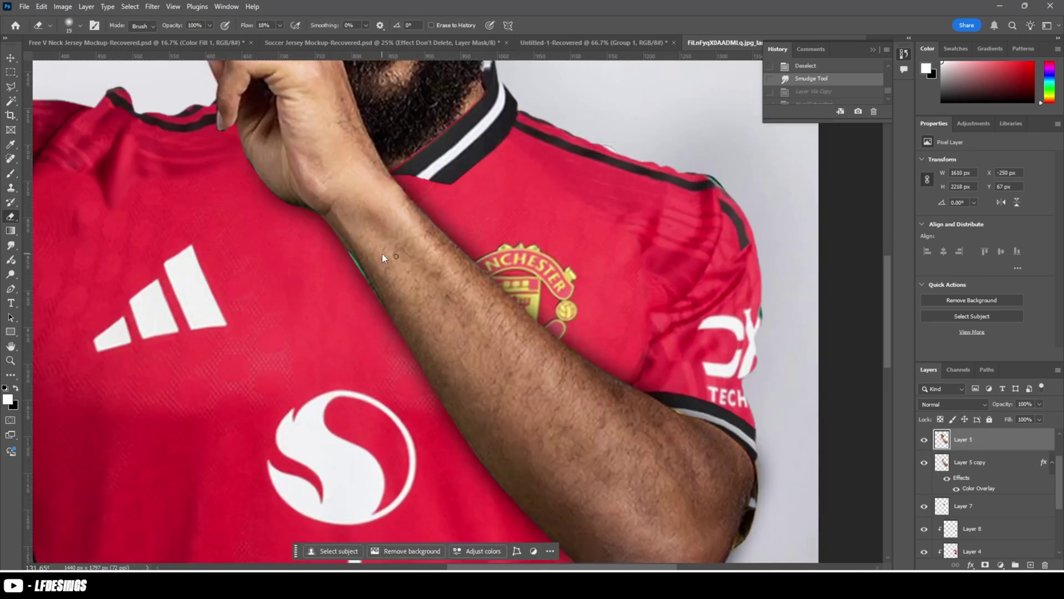
left_click_drag(373, 286, 389, 318)
- Set the eraser flow to 100% and clean the forearm's edge below the wrist on Layer 5, undoing stray strokes
key("shift+0")
left_click_drag(341, 238, 395, 329)
key("ctrl+z")
key("ctrl+z")
scroll(408, 367, "down", 4)
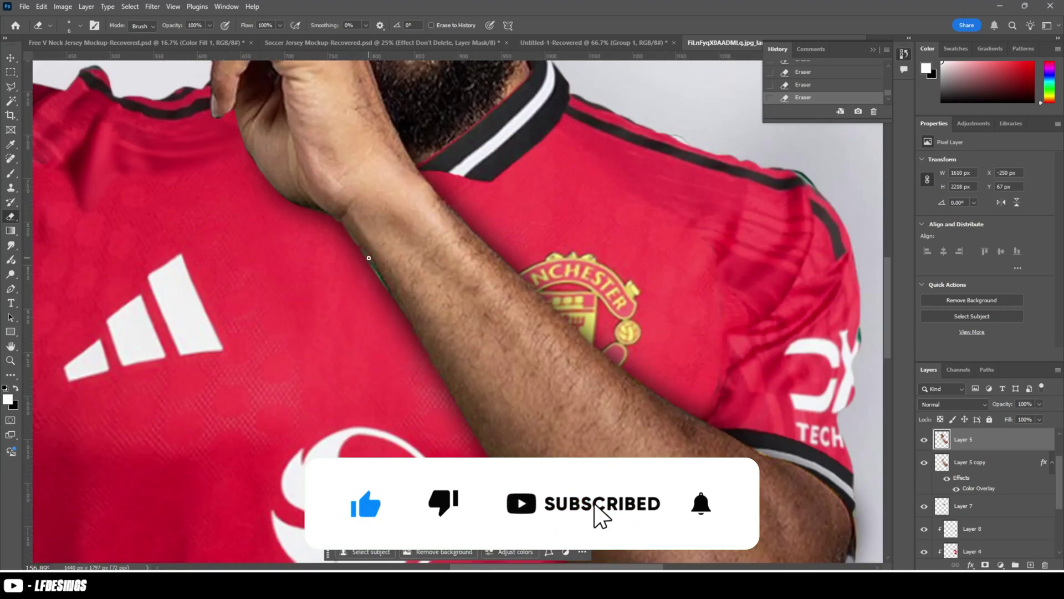
scroll(394, 332, "up", 4)
scroll(385, 295, "down", 4)
- Delete the hidden home-kit image layer and Layer 6, and check the next layer by toggling its visibility
scroll(983, 460, "up", 2)
left_click(983, 448)
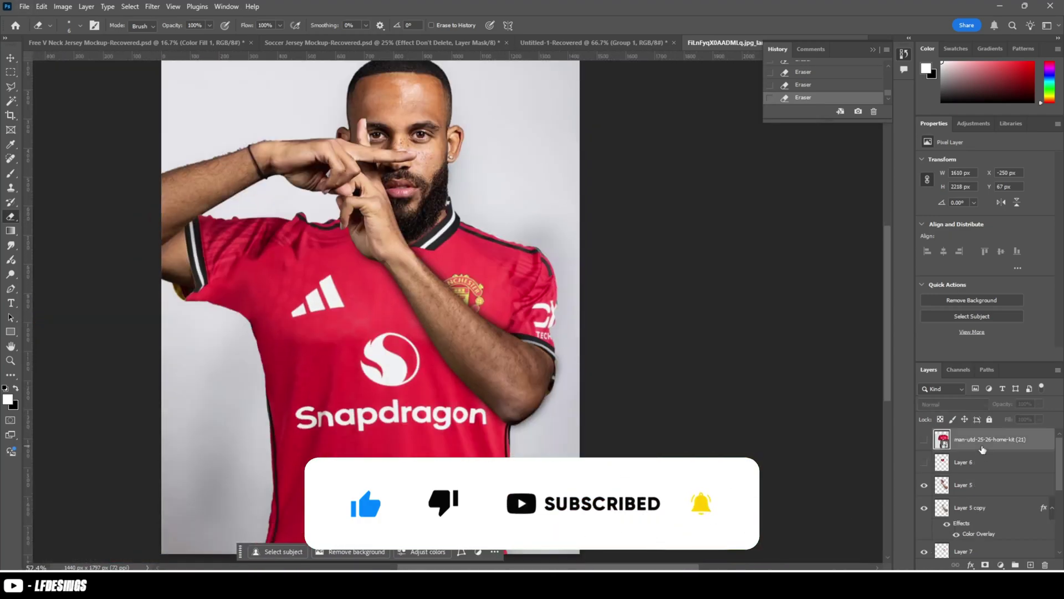
key("Delete")
key("Delete")
scroll(964, 455, "down", 2)
left_click(925, 459)
left_click(925, 459)
- Add a Black & White adjustment layer directly above Layer 1 and invert its mask to black
scroll(957, 512, "down", 2)
left_click(959, 524)
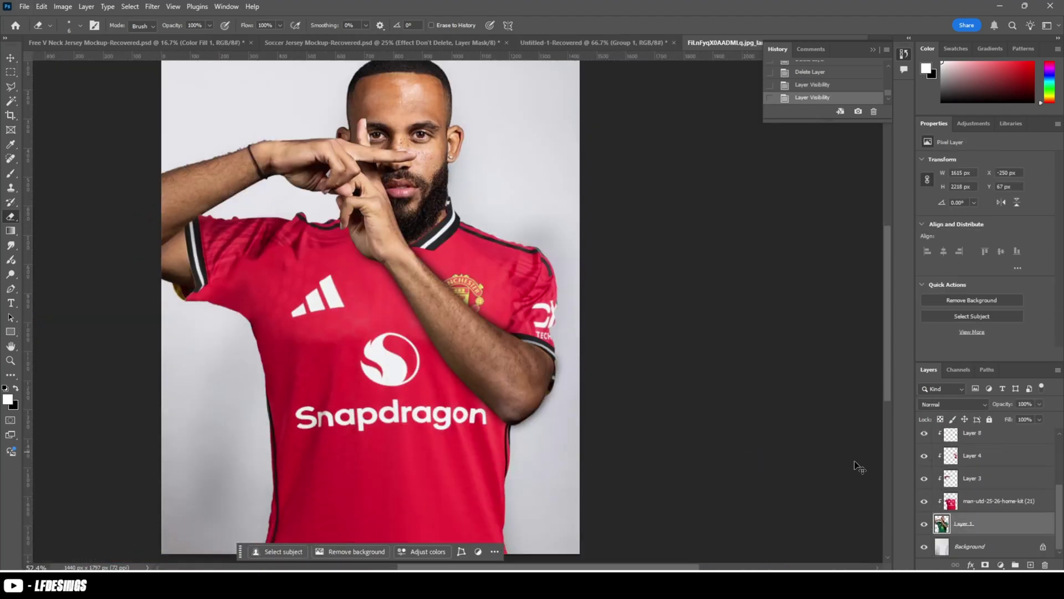
left_click(1000, 565)
left_click(1004, 472)
key("ctrl+i")
key("b")
scroll(143, 300, "up", 2)
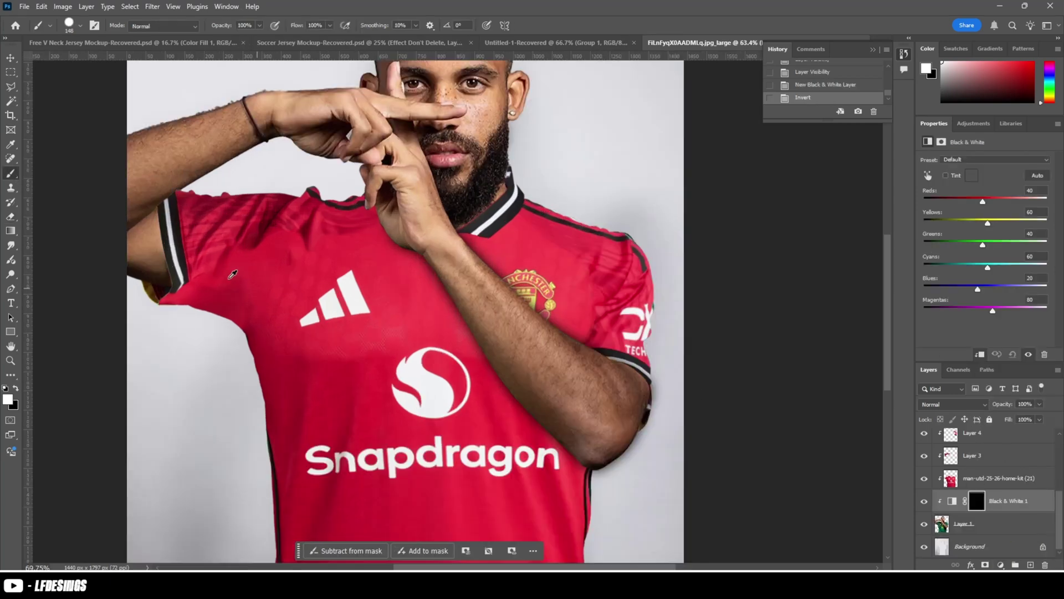
- Paint white on the Black & White mask over the yellow trim left at the sleeve hems, undoing the last stroke
key("ctrl+z")
right_click(209, 233)
mouse_move(143, 301)
left_mouse_down()
mouse_move(162, 276)
mouse_move(133, 285)
left_mouse_up()
left_click(229, 326)
key("x")
key("x")
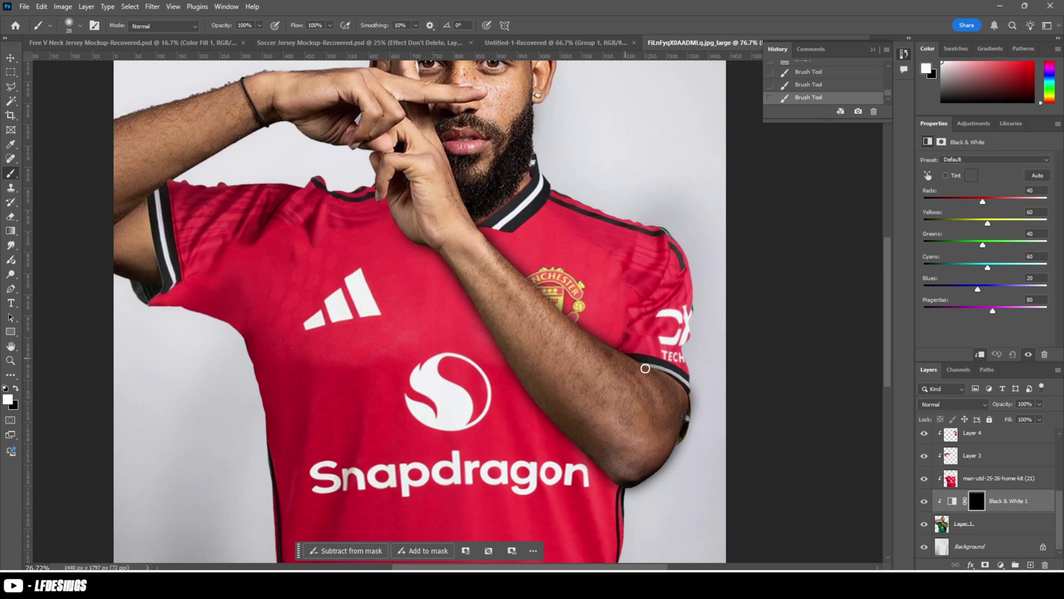
scroll(675, 429, "up", 5)
scroll(665, 411, "down", 6)
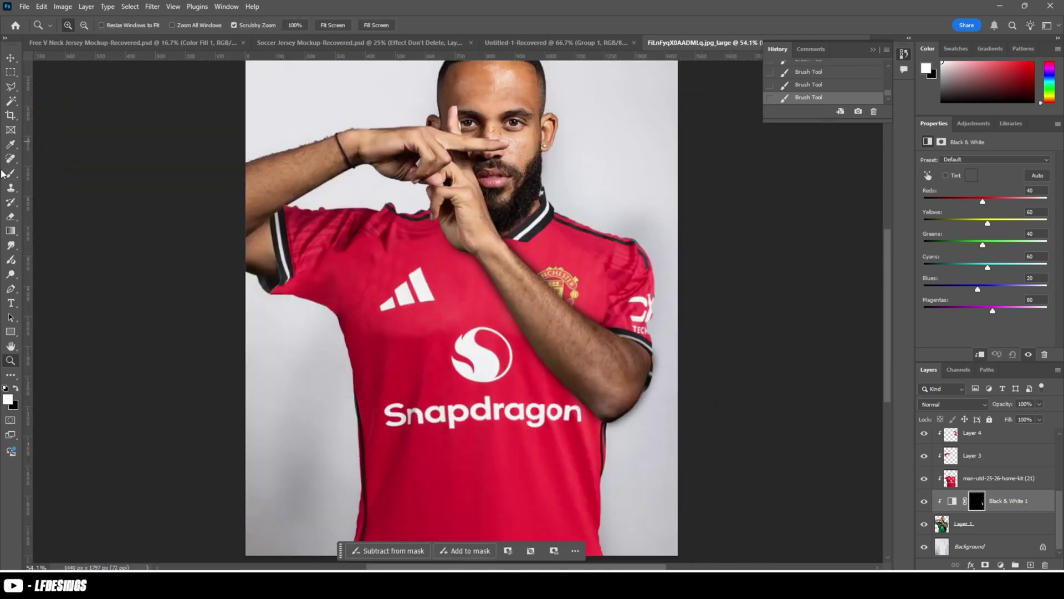
scroll(597, 228, "up", 2)
key("ctrl+z")
- Outline the excess along the collar's inner edge on Layer 7 with the Polygonal Lasso, clear it, and deselect
scroll(974, 517, "up", 3)
left_click(974, 513)
key("l")
scroll(507, 220, "up", 5)
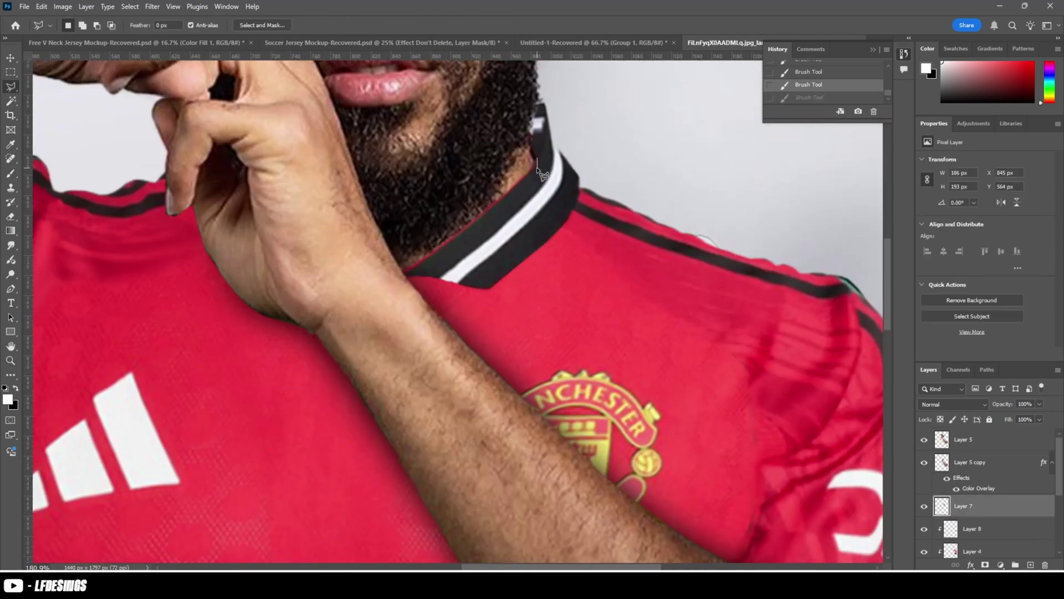
left_click(402, 276)
key("Delete")
key("ctrl+d")
- Nudge the collar on Layer 7 about 5 px toward the neck and erase its excess beside the beard
left_click(924, 506)
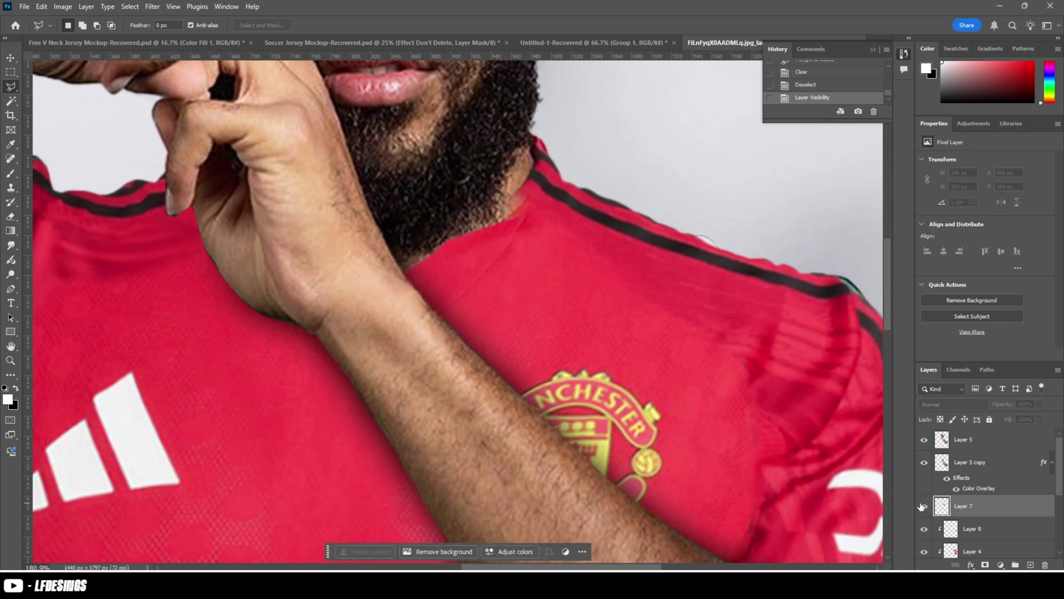
left_click(924, 506)
key("ctrl+t")
mouse_move(513, 222)
left_mouse_down()
mouse_move(494, 218)
mouse_move(508, 222)
left_mouse_up()
key("Return")
key("e")
right_click(515, 178, "alt")
left_click_drag(529, 119, 526, 147)
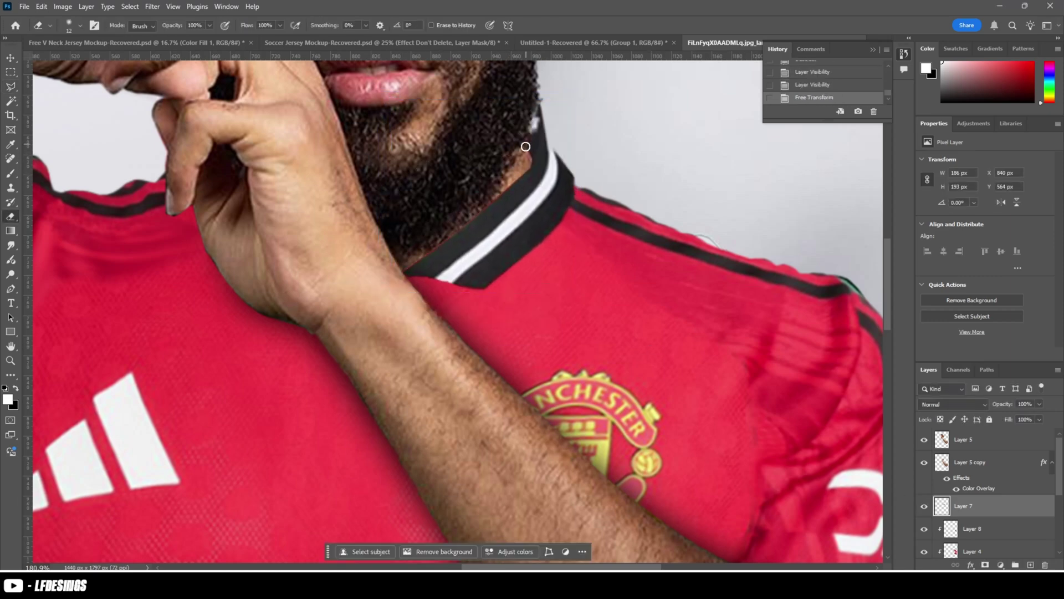
- Add an unclipped Levels adjustment above Layer 5, lower its output white level to 90, and invert its mask
scroll(489, 270, "down", 6)
left_click(992, 441)
left_click(1001, 564)
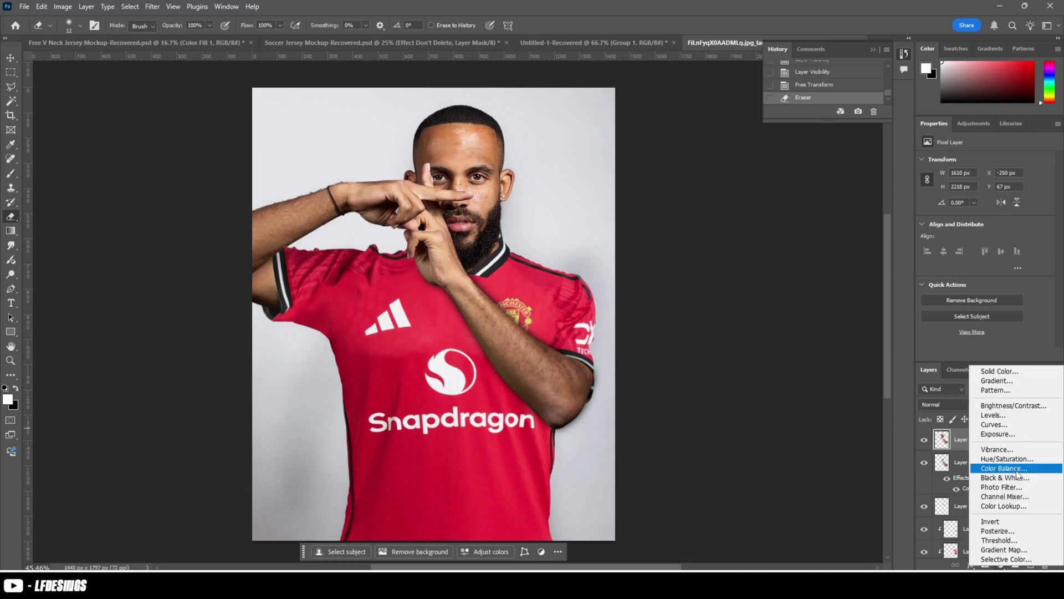
left_click(992, 416)
left_click(980, 354)
left_click(980, 354)
left_click_drag(1048, 272, 977, 272)
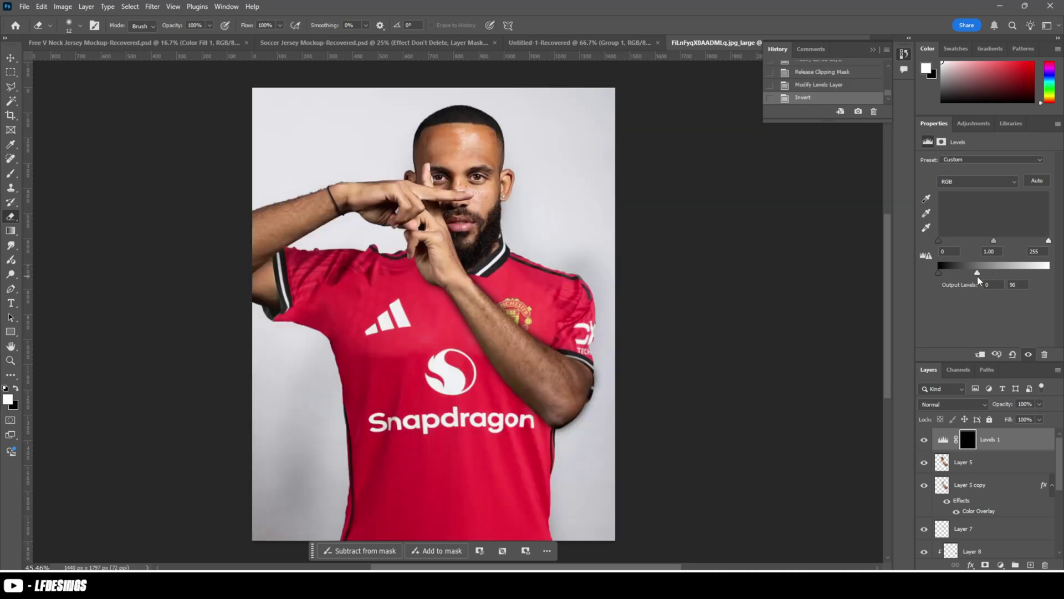
key("ctrl+i")
- Set the brush flow to 5% and paint soft shadows on the Levels mask over the jersey's body and along the forearm
key("b")
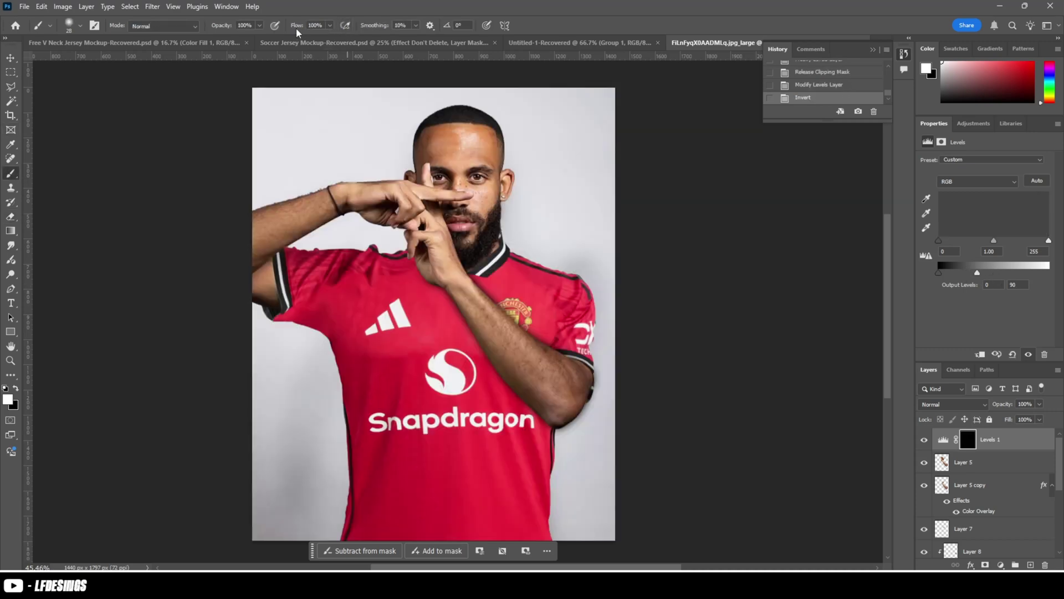
left_click_drag(420, 425, 385, 371)
scroll(415, 421, "up", 4)
key("ctrl+z")
left_click_drag(375, 410, 383, 411)
scroll(382, 388, "down", 1)
left_click_drag(382, 383, 390, 349)
left_click_drag(382, 377, 391, 348)
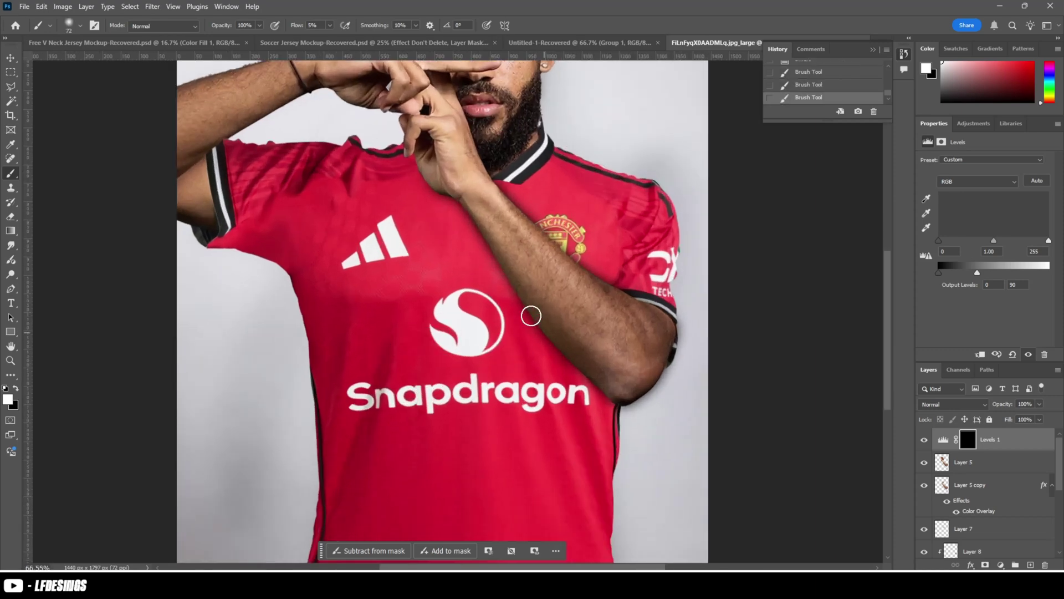
left_click_drag(531, 315, 575, 368)
- Move Levels 1 below Layer 5 copy and paint shadows beside the forearm, under the wrist and along the raised arm's sleeve
left_click_drag(1027, 447, 1027, 517)
mouse_move(509, 300)
left_mouse_down()
mouse_move(479, 231)
mouse_move(489, 255)
left_mouse_up()
left_click_drag(430, 182, 418, 159)
left_click_drag(461, 199, 458, 199)
left_click_drag(211, 141, 316, 146)
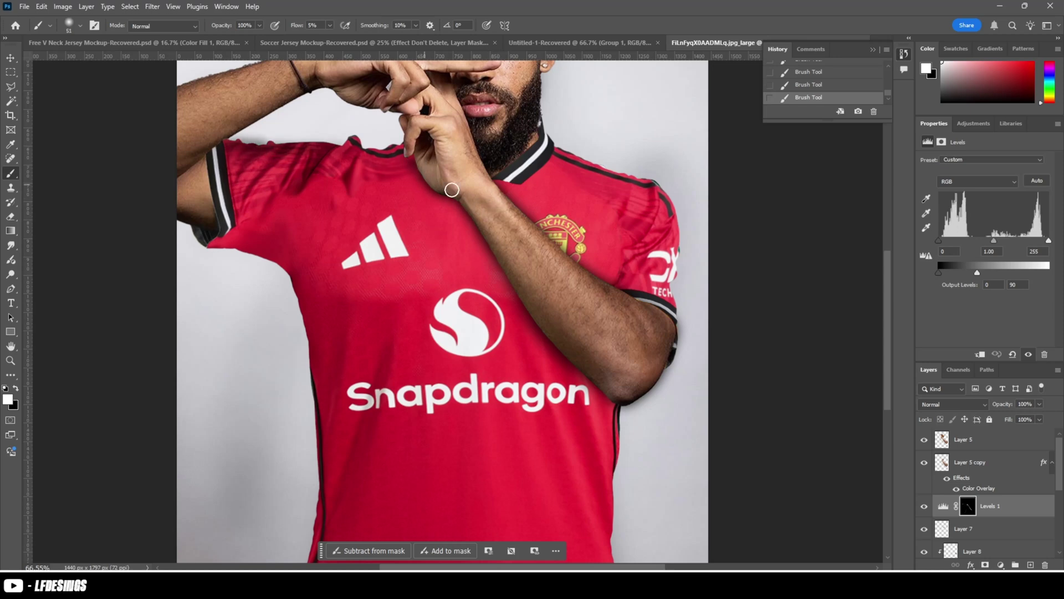
- Move Levels 1 below Layer 7, clip it to the jersey, and darken the raised arm's sleeve and cuff on its mask
scroll(1027, 463, "down", 2)
left_click_drag(1027, 462, 1029, 494)
left_click(1029, 494, "alt")
left_click_drag(250, 147, 268, 147)
mouse_move(268, 148)
left_mouse_down()
mouse_move(311, 149)
mouse_move(266, 151)
left_mouse_up()
scroll(250, 161, "up", 1)
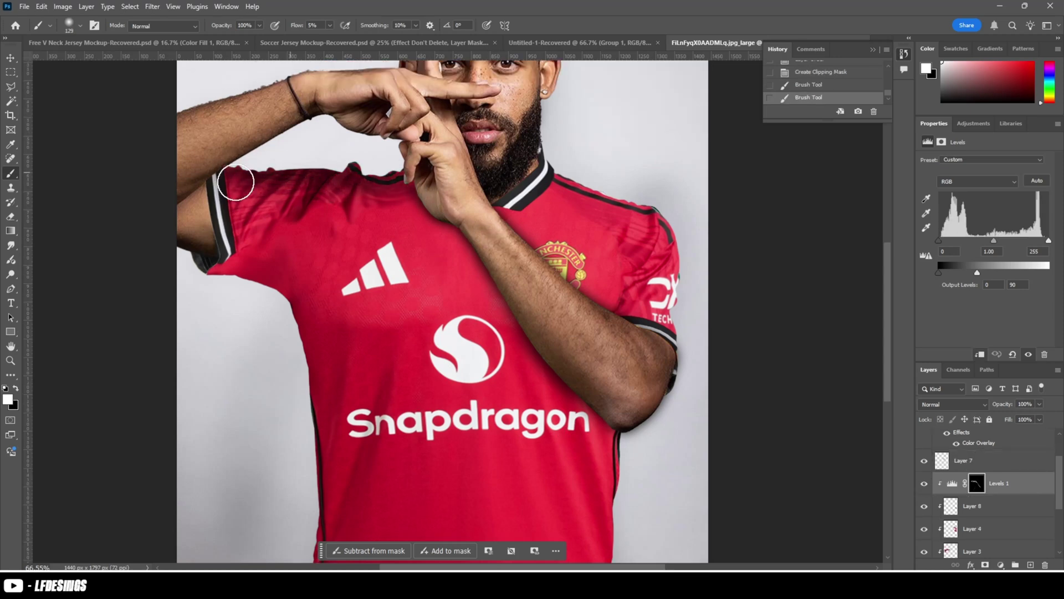
mouse_move(213, 180)
left_mouse_down()
mouse_move(220, 251)
mouse_move(221, 210)
left_mouse_up()
- Paint fold shadows on the Levels mask between the raised arm's sleeve and the hands, and undo the last stroke
scroll(300, 277, "down", 4)
scroll(346, 265, "up", 4)
mouse_move(369, 195)
left_mouse_down()
mouse_move(402, 224)
mouse_move(327, 200)
mouse_move(439, 230)
mouse_move(313, 207)
left_mouse_up()
scroll(316, 222, "down", 1)
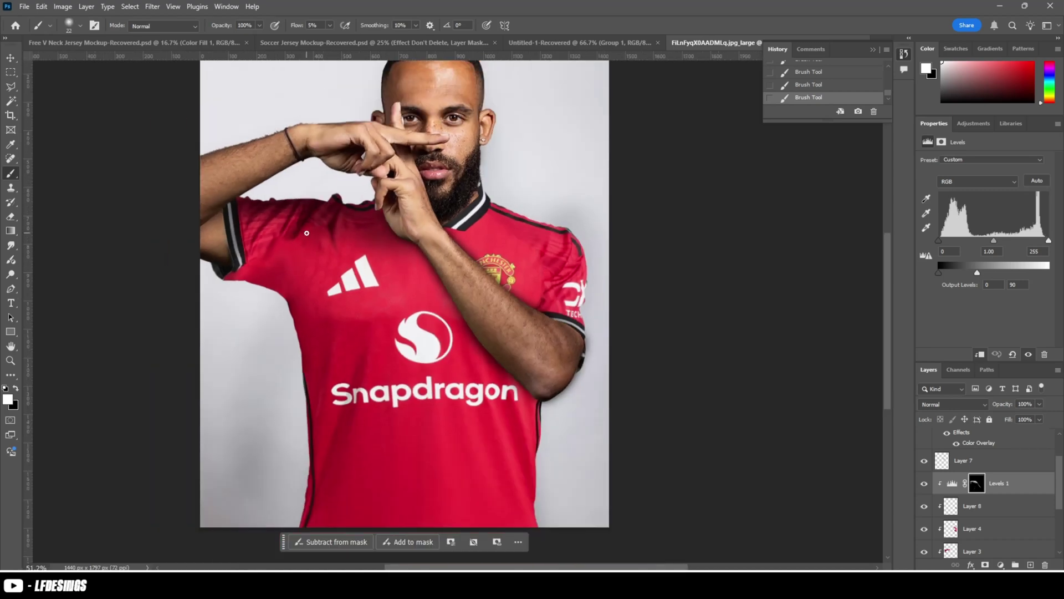
scroll(554, 239, "up", 2)
key("ctrl+z")
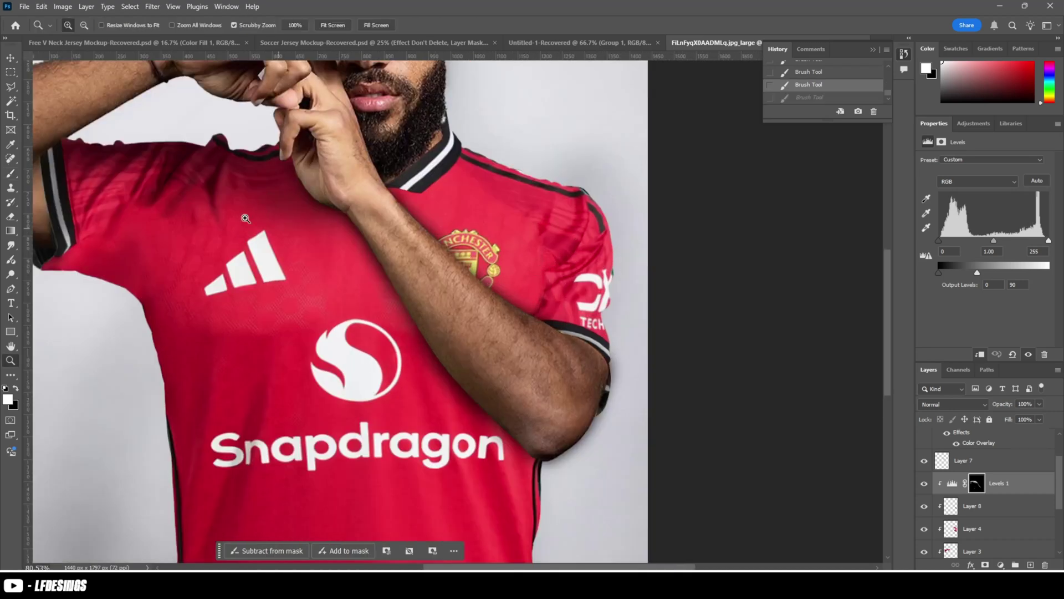
- Paint soft fold shadows on the Levels 1 mask beside the club crest and compare the image with the adjustment hidden and shown
left_click_drag(536, 256, 543, 283)
left_click_drag(541, 287, 545, 287)
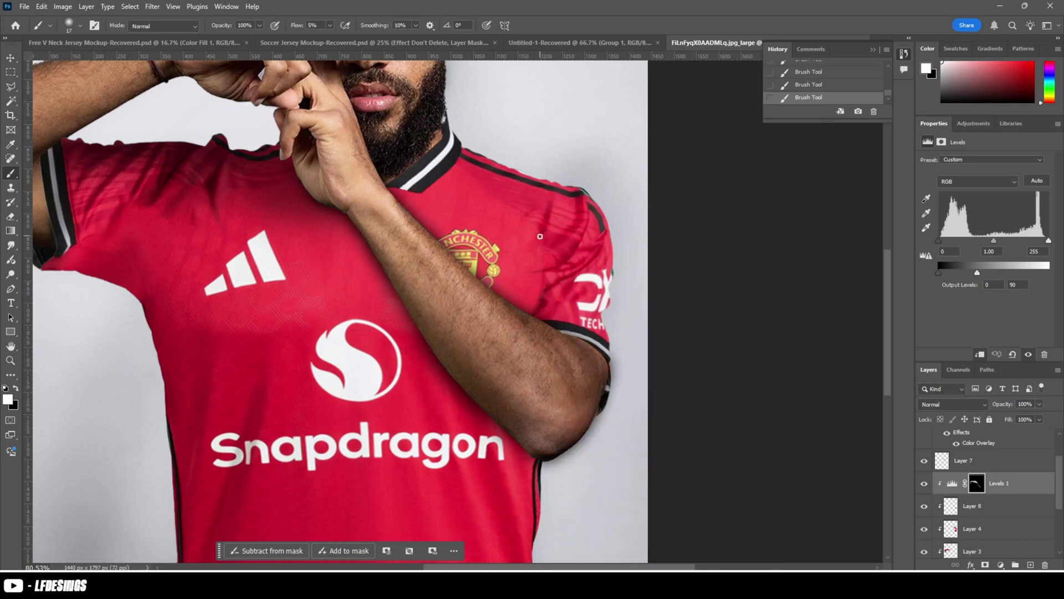
scroll(540, 236, "down", 2)
scroll(582, 387, "up", 2)
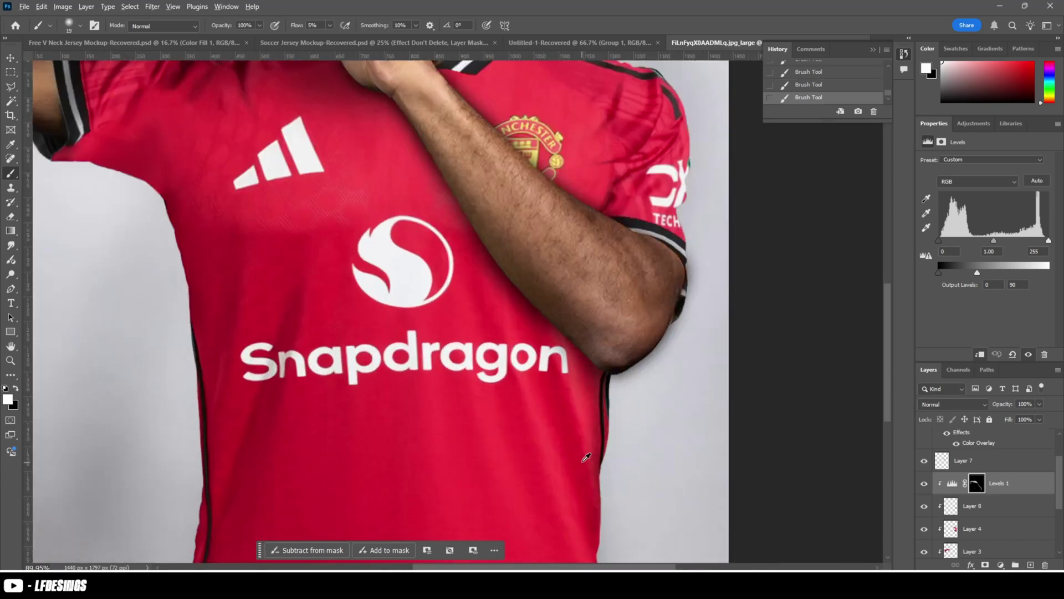
scroll(523, 316, "down", 2)
left_click(924, 482)
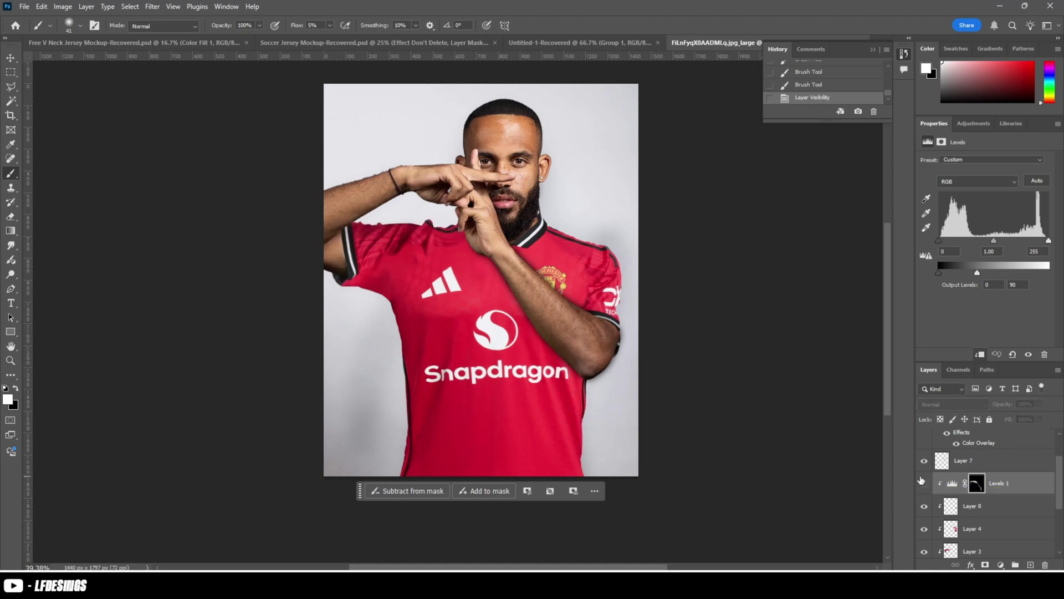
left_click(924, 482)
- Unlock the Background so that it becomes a regular layer
scroll(992, 471, "up", 2)
left_click(998, 442)
scroll(1015, 526, "down", 5)
left_click(1007, 525, "shift")
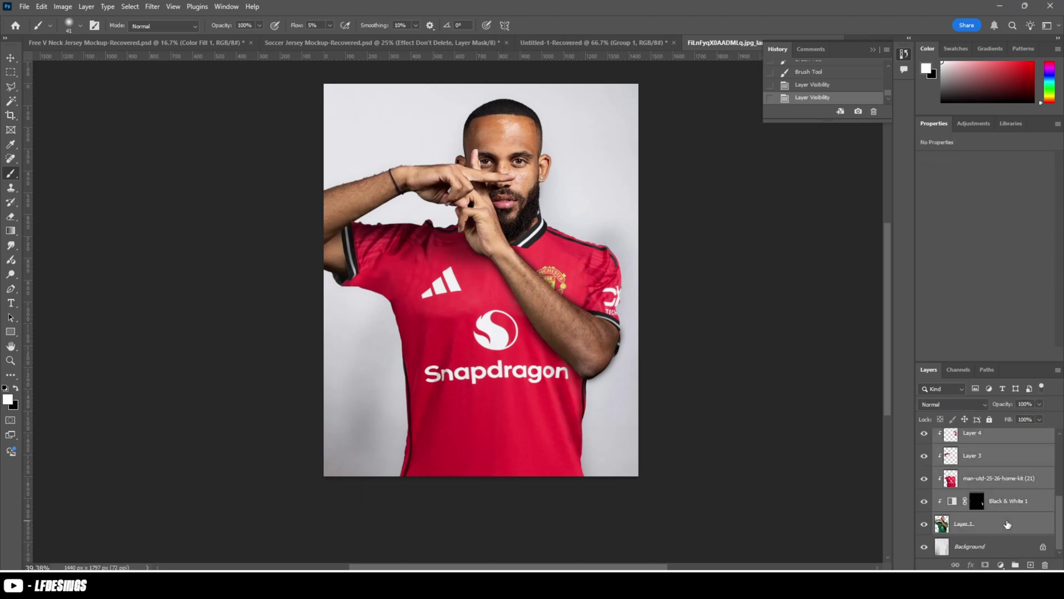
scroll(1008, 499, "up", 3)
left_click(997, 449)
scroll(998, 476, "down", 5)
left_click(1003, 526, "shift")
left_click(1007, 548)
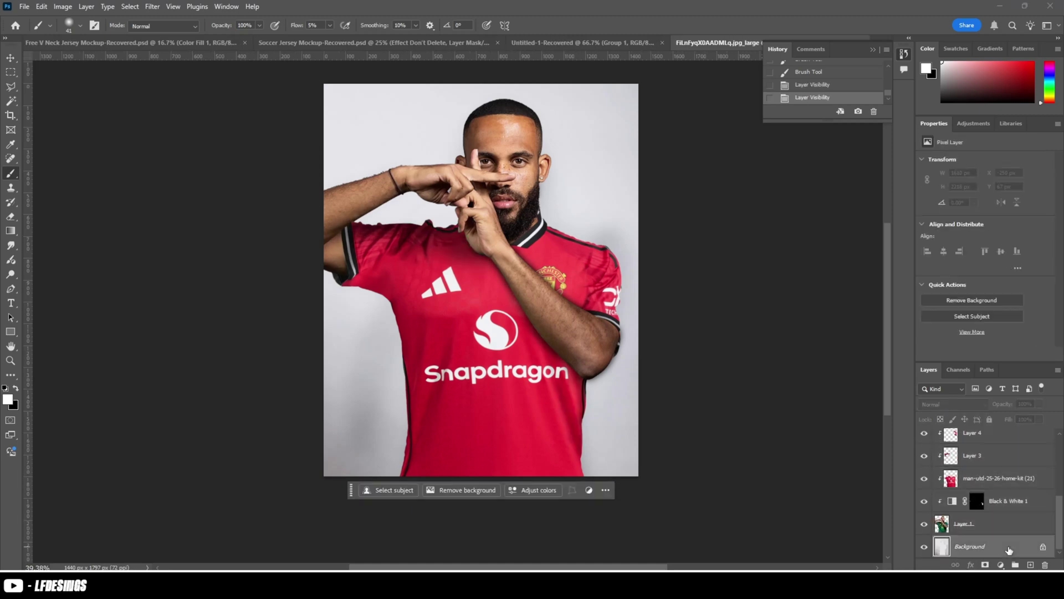
left_click(1043, 546)
- Group all the layers, duplicate the group and merge the duplicate into a single layer
scroll(1006, 499, "up", 5)
left_click(992, 442, "shift")
key("ctrl+g")
key("ctrl+j")
key("ctrl+z")
key("ctrl+z")
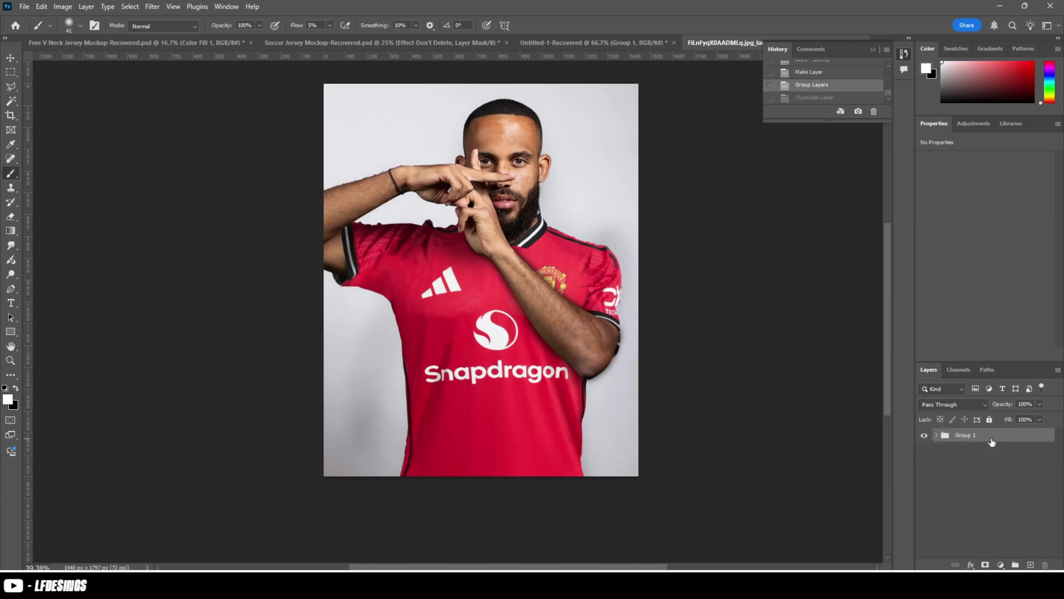
scroll(992, 442, "up", 5)
left_click(993, 443)
scroll(995, 450, "down", 3)
key("ctrl+shift+z")
key("ctrl+shift+z")
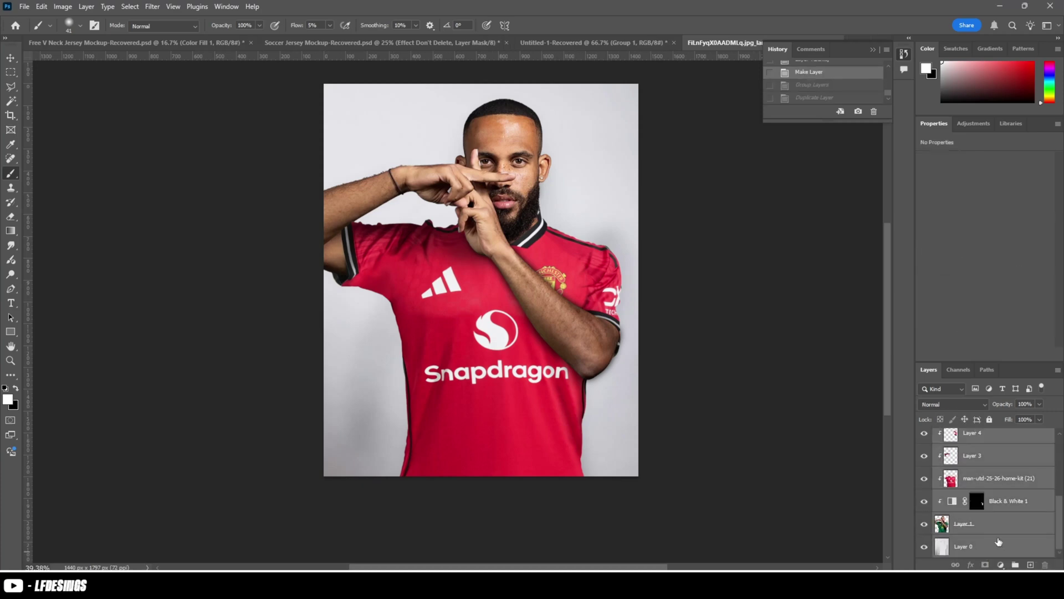
key("ctrl+e")
- Replace the merged copy with a new layer containing only its canvas-sized area, and open the Camera Raw filter
left_click(10, 72)
left_click_drag(267, 83, 665, 490)
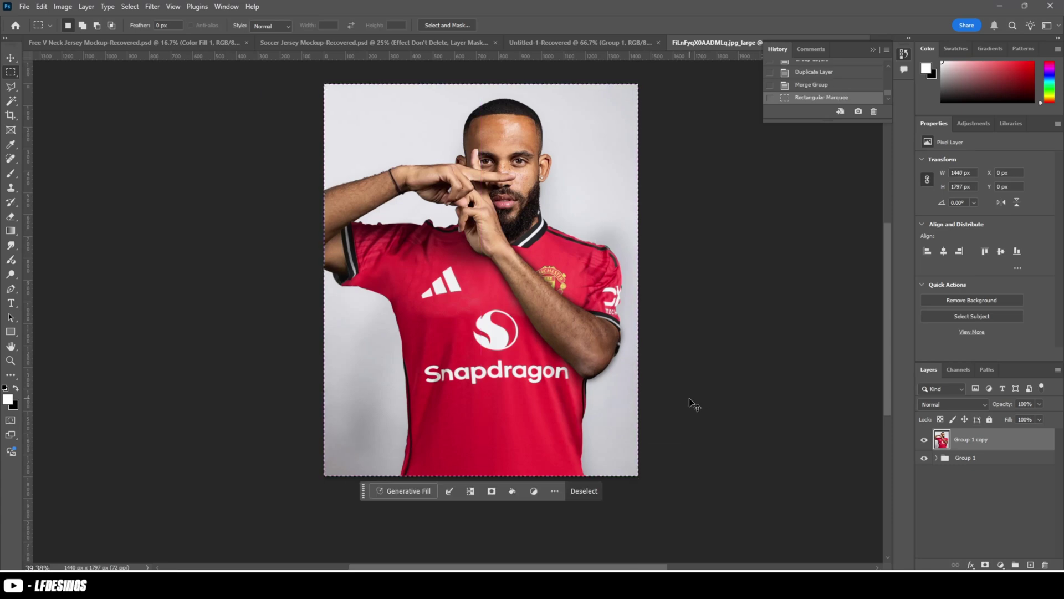
key("ctrl+j")
left_click(981, 461)
key("Delete")
left_click(979, 441)
left_click(153, 7)
left_click(195, 90)
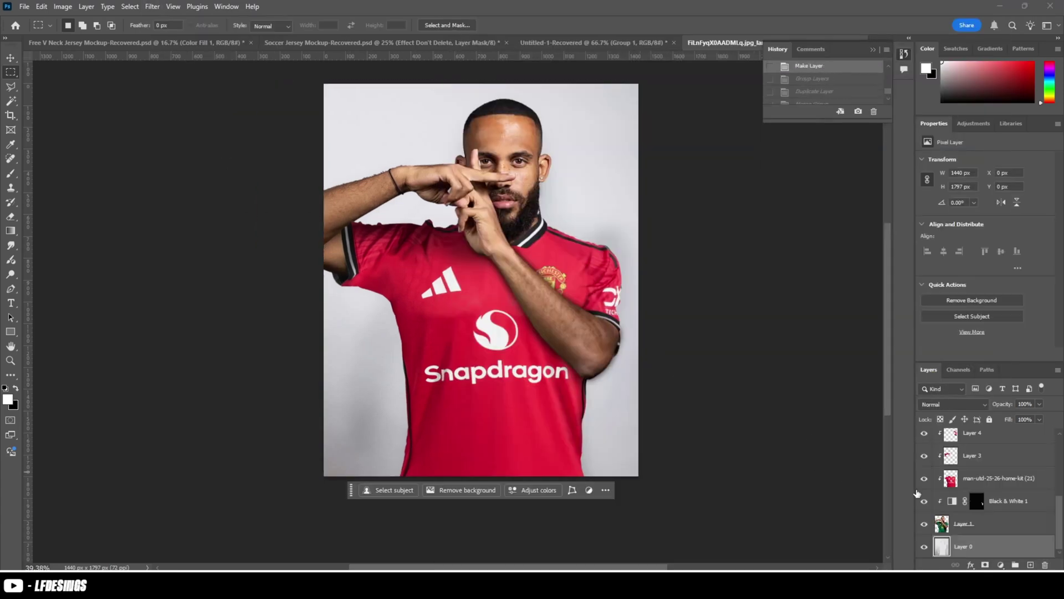
- Duplicate the Layer 1 player cutout and apply a black Color Overlay to the lower original
left_click(968, 523)
key("ctrl+j")
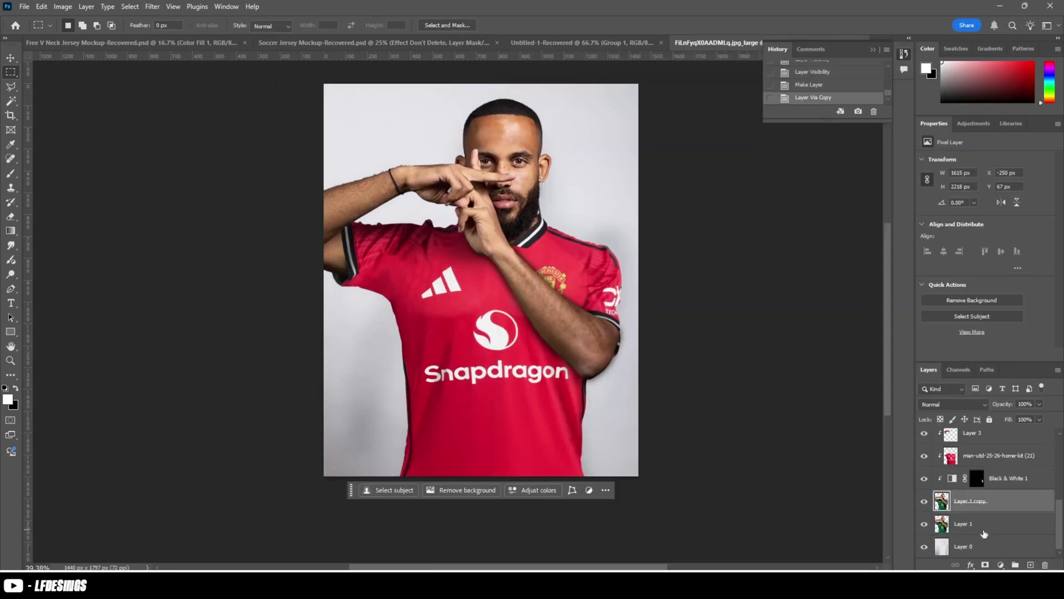
double_click(959, 523)
left_click(679, 341)
left_click(1019, 197)
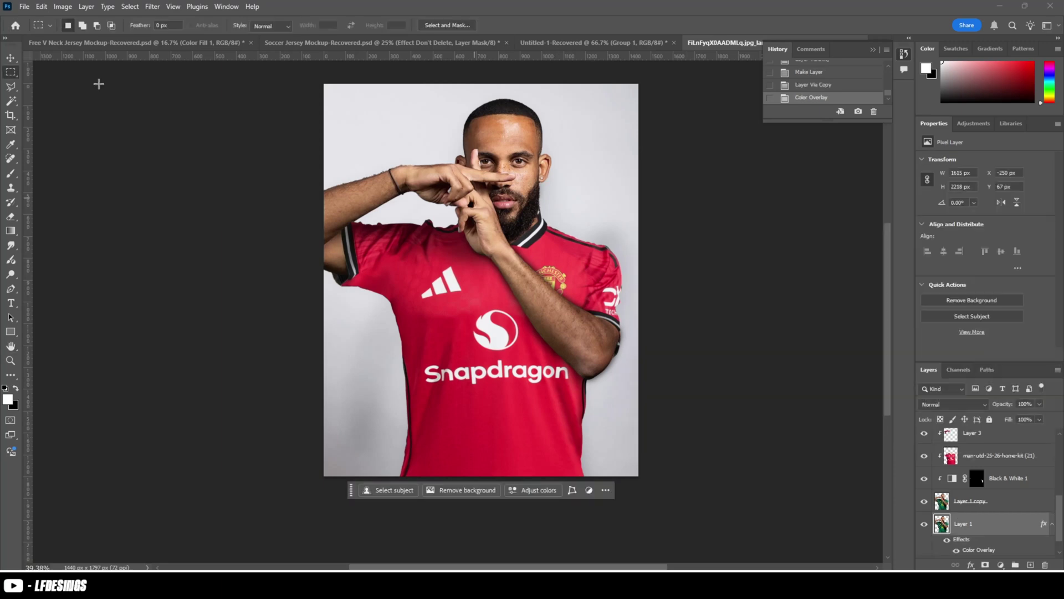
- Move the black Layer 1 silhouette 90 px to the right so it sits behind the player as a shadow
left_click(12, 61)
key("Right")
key("shift+Right")
key("shift+Right")
key("shift+Right")
key("shift+Right")
key("shift+Right")
key("shift+Right")
key("shift+Right")
key("shift+Right")
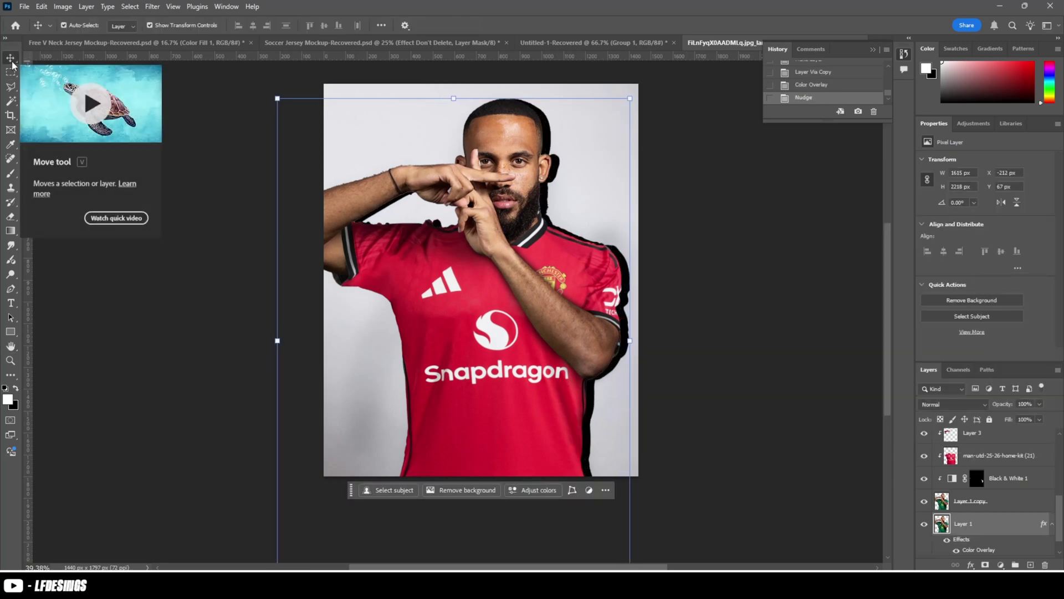
key("Right")
key("Right")
key("Right")
key("Right")
key("Right")
key("Right")
key("Right")
key("Right")
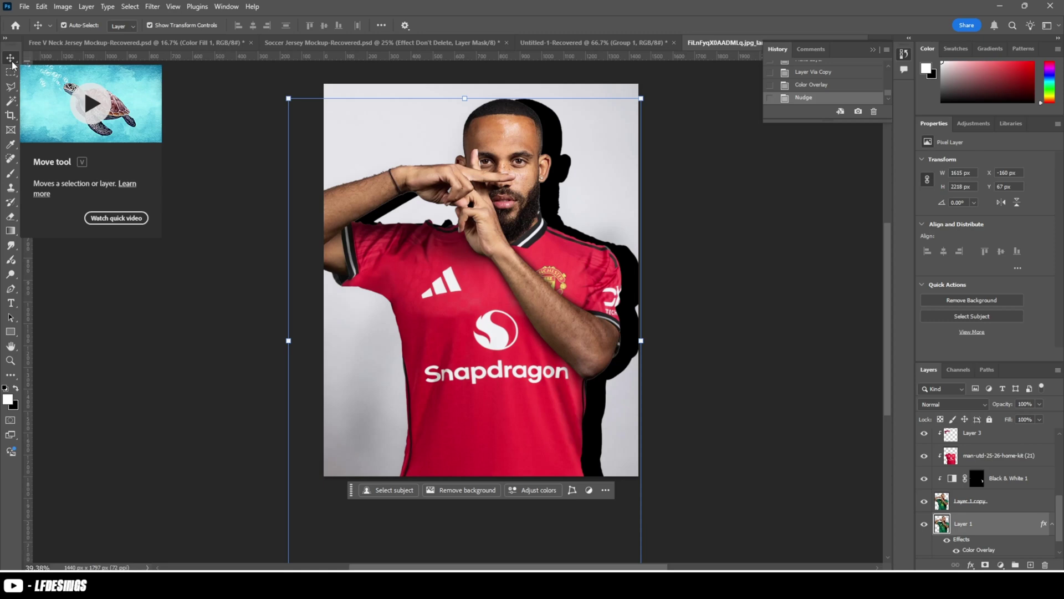
- Soften the Layer 1 silhouette with a Gaussian Blur and lower its opacity to make a faint background shadow
left_click(151, 6)
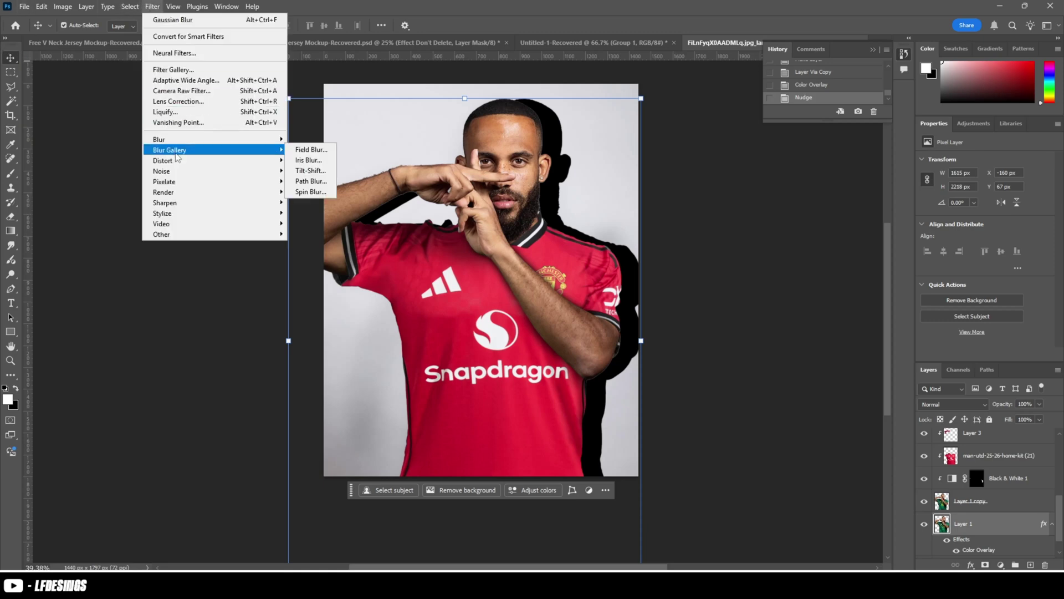
left_click(86, 139)
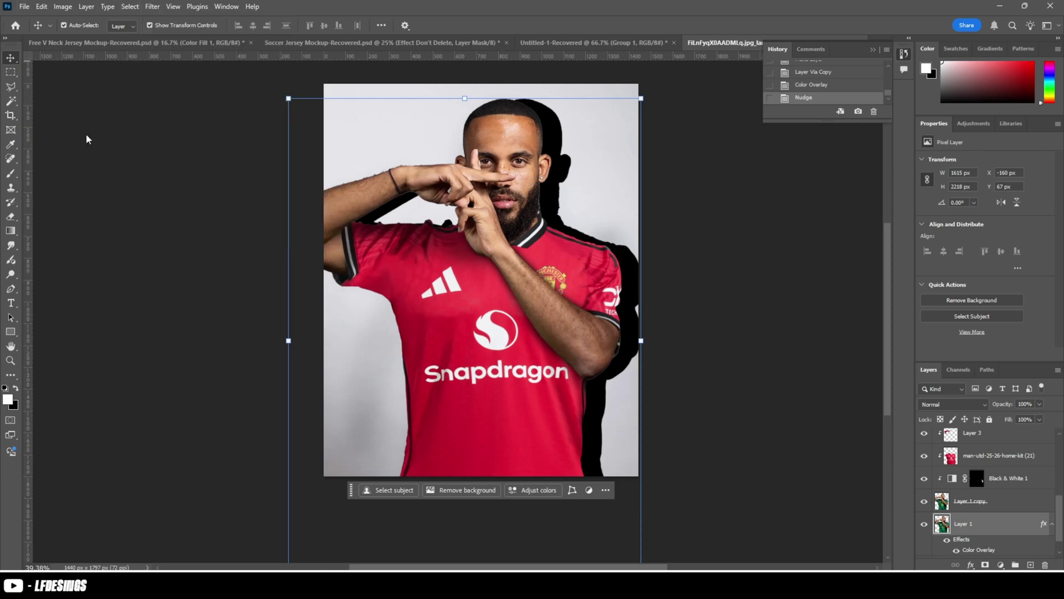
left_click(152, 6)
mouse_move(87, 141)
left_click(316, 183)
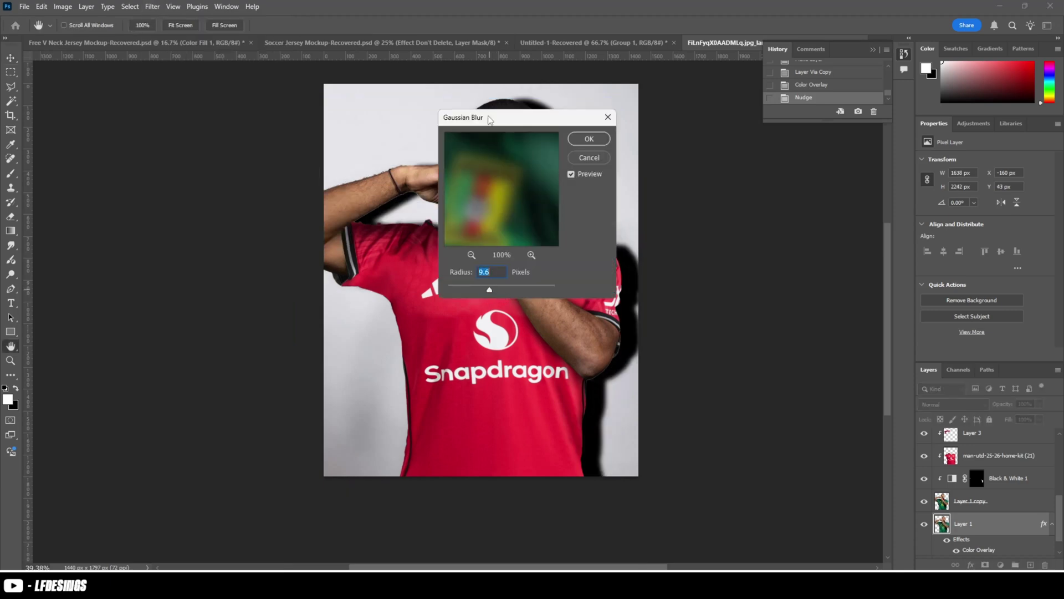
left_click_drag(489, 117, 324, 225)
left_click_drag(324, 398, 327, 399)
left_click(430, 248)
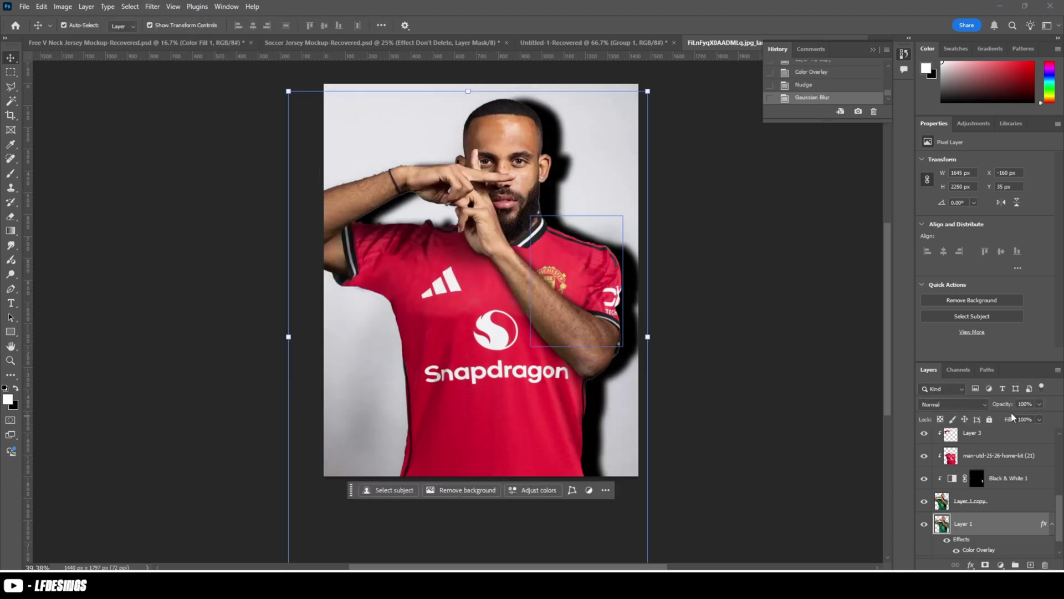
left_click_drag(1006, 404, 969, 407)
left_click(753, 390)
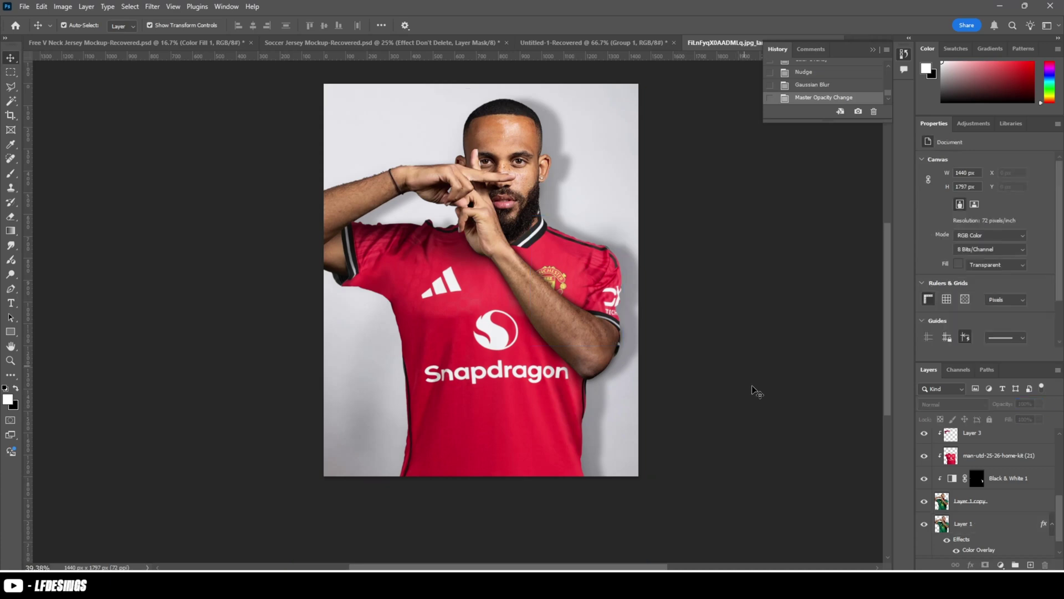
- Group all layers from Layer 5 down to Layer 0, and merge a duplicate of the group into one layer
scroll(987, 521, "down", 1)
left_click(976, 547)
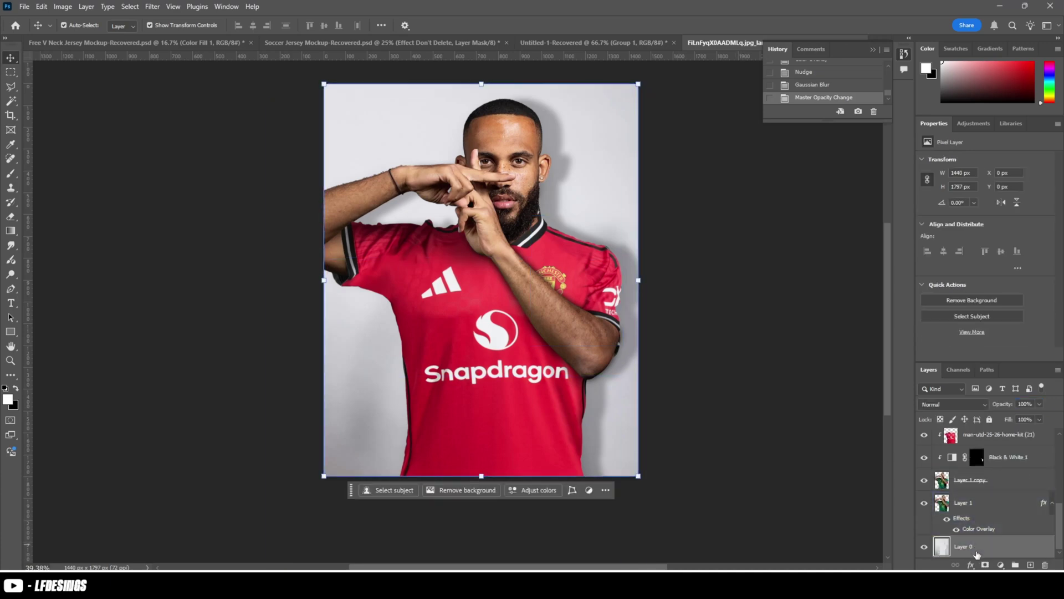
scroll(979, 553, "up", 5)
left_click(998, 463)
left_click(1001, 440)
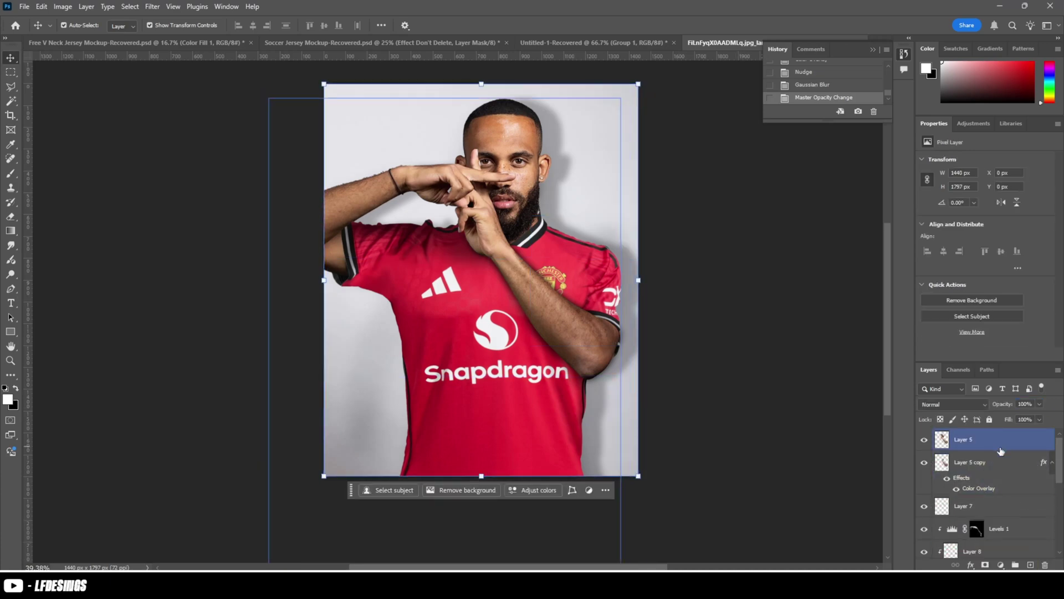
scroll(995, 524, "down", 5)
scroll(997, 518, "up", 5)
scroll(997, 546, "down", 5)
scroll(996, 546, "up", 5)
left_click(999, 443, "shift")
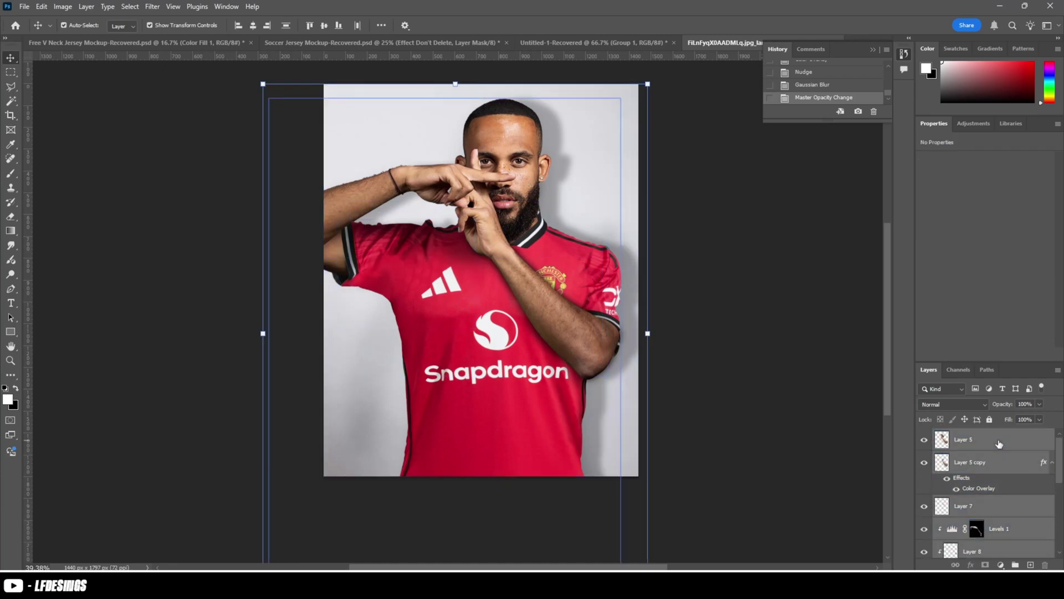
key("ctrl+g")
key("ctrl+j")
key("ctrl+e")
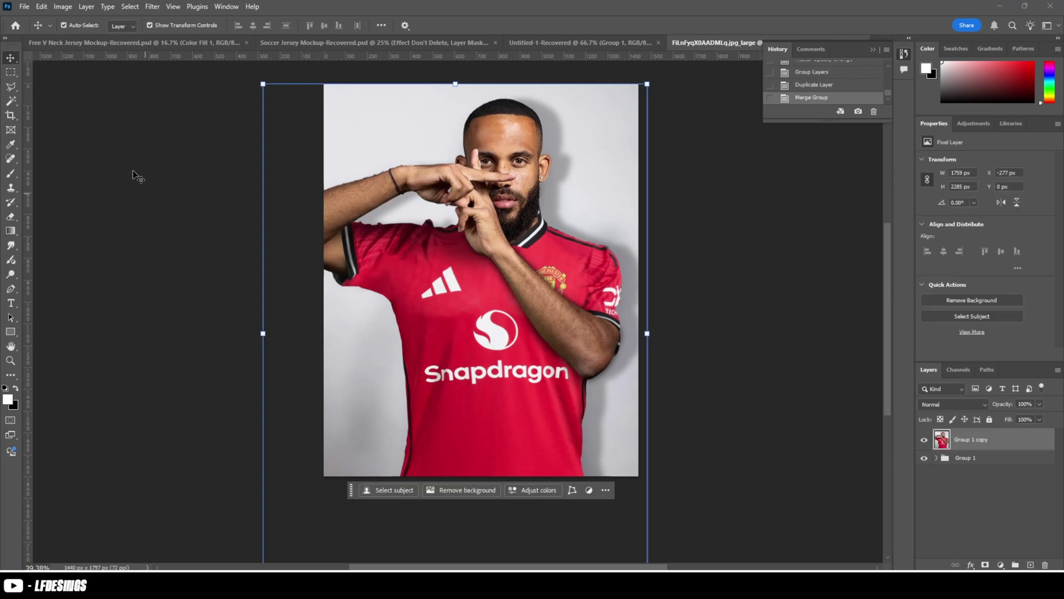
- Copy the canvas-sized area of the merged image to a new layer and delete the oversized merged copy
key("m")
left_click_drag(319, 81, 668, 497)
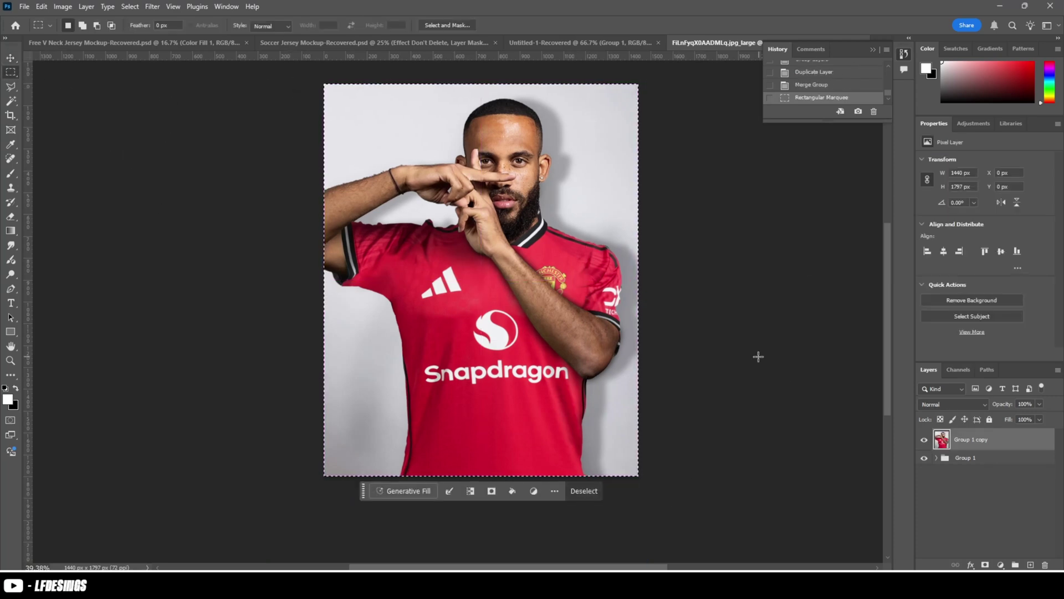
key("ctrl+j")
left_click(971, 463)
key("Delete")
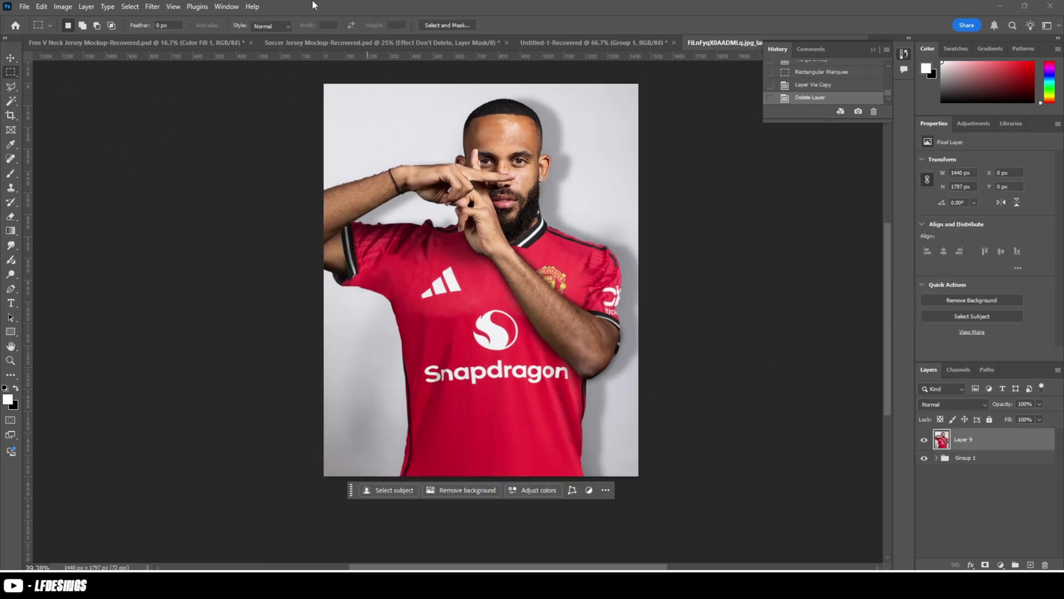
- With the Camera Raw filter, set Exposure +0.15, Contrast +14, Highlights +17, Shadows -18, Whites +16 and Temperature -7
left_click(149, 7)
left_click(194, 85)
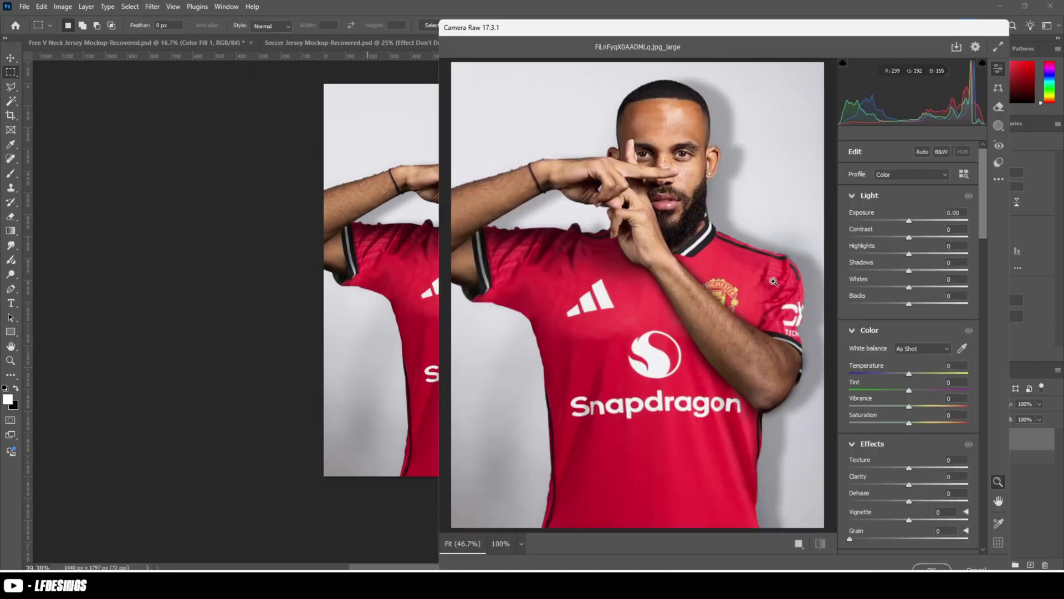
left_click_drag(867, 215, 869, 280)
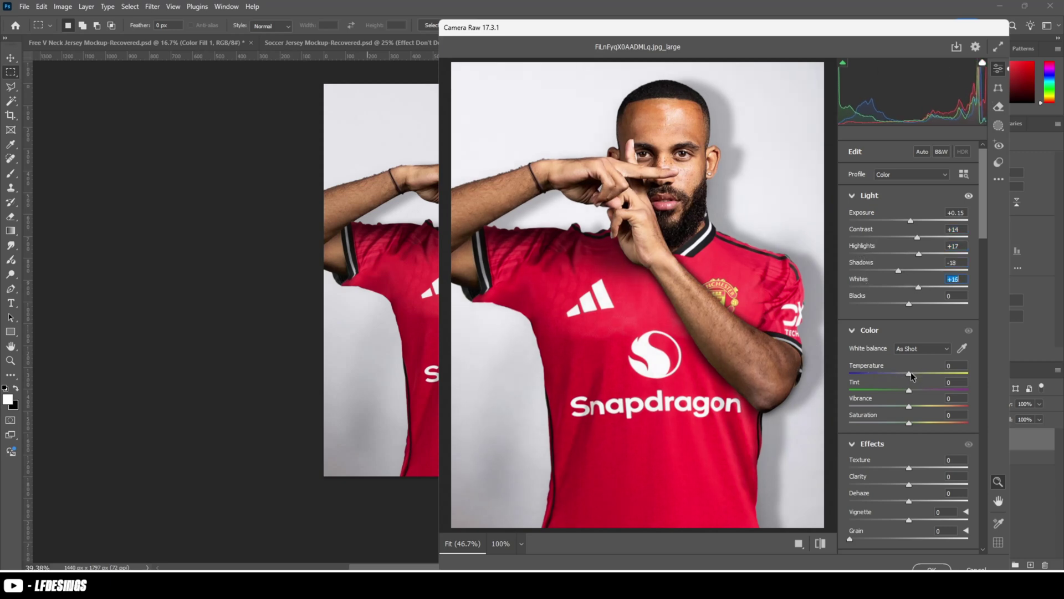
left_click_drag(910, 374, 903, 374)
- Set the Camera Raw effects to Texture +16, Clarity +24, Dehaze +1 and Grain 16
scroll(896, 407, "down", 3)
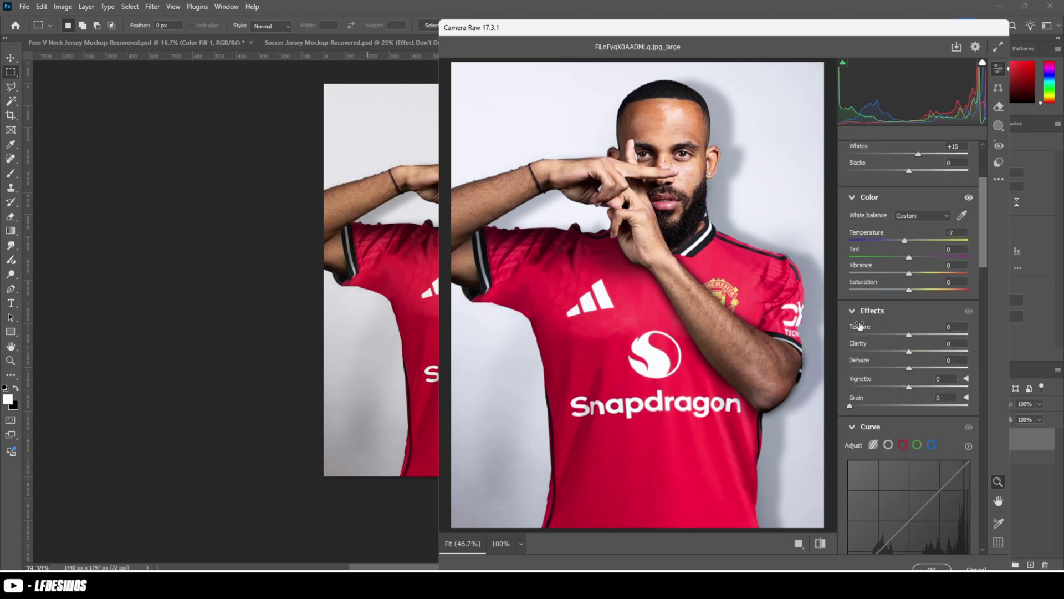
left_click_drag(867, 331, 869, 331)
mouse_move(859, 347)
left_mouse_down()
mouse_move(868, 348)
mouse_move(864, 360)
left_mouse_up()
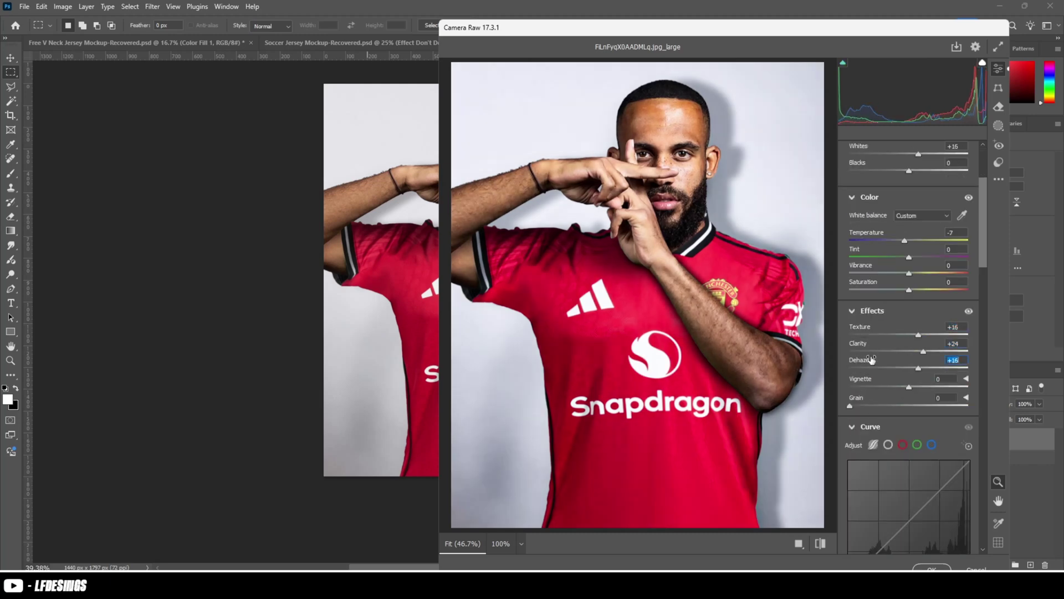
left_click_drag(852, 405, 860, 405)
scroll(617, 339, "up", 4)
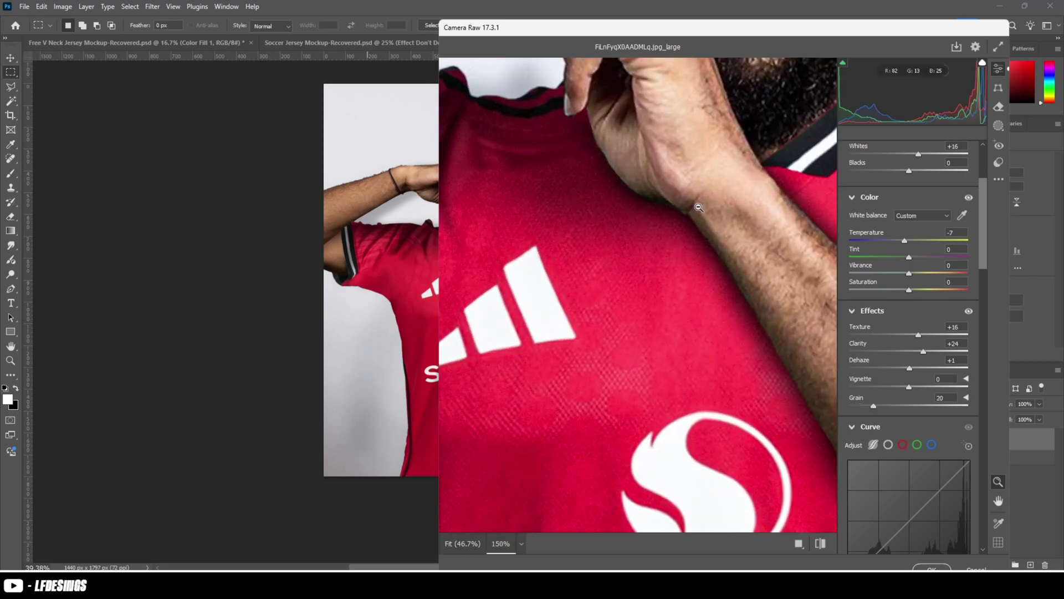
scroll(699, 207, "down", 5)
- Fine-tune the tonal regions of the Camera Raw curve and reset its Lights value
scroll(876, 405, "down", 3)
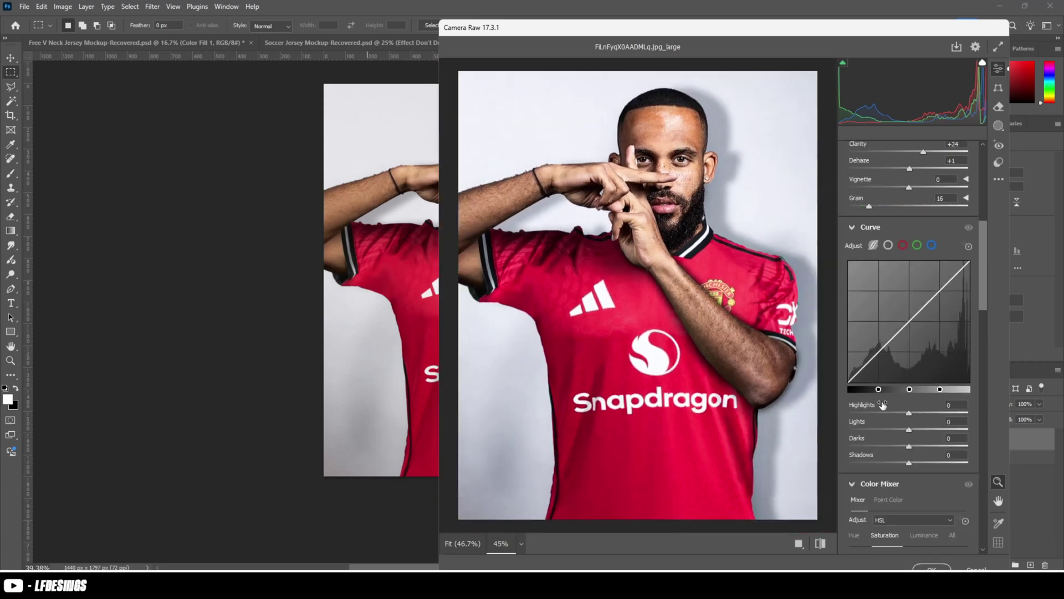
left_click_drag(882, 405, 866, 443)
double_click(858, 427)
- Color grade the shadows toward red with saturation 13 and the highlights toward cyan, and adjust the midtones' tint
scroll(872, 450, "down", 10)
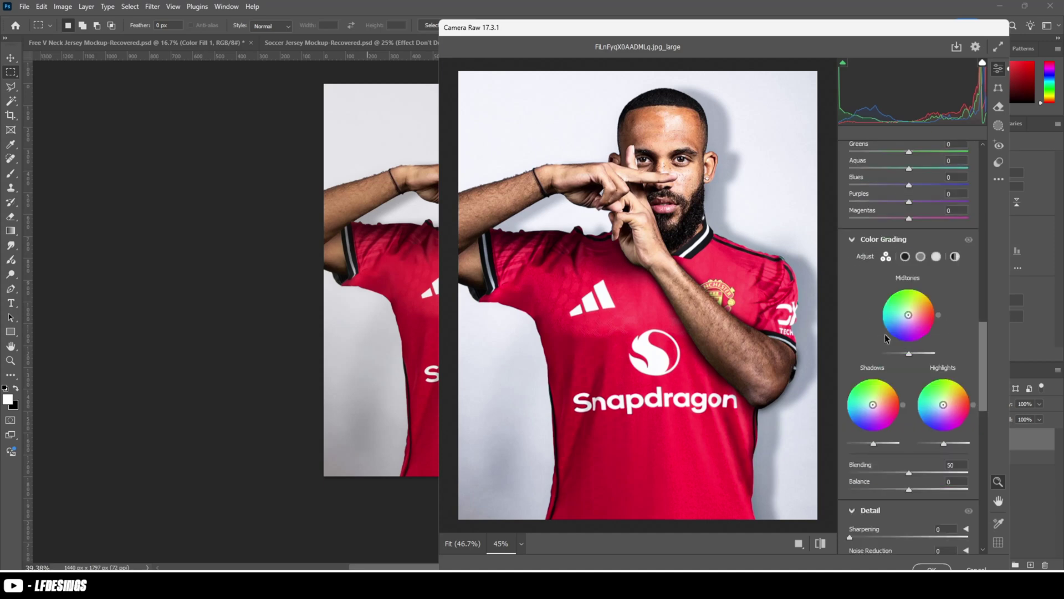
left_click_drag(873, 404, 876, 407)
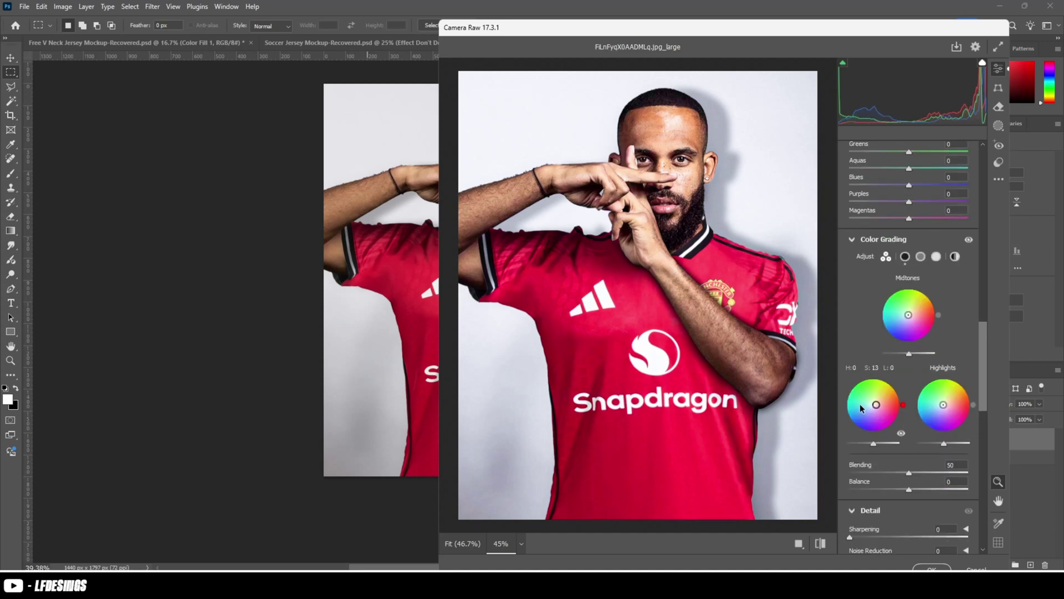
left_click_drag(943, 405, 940, 405)
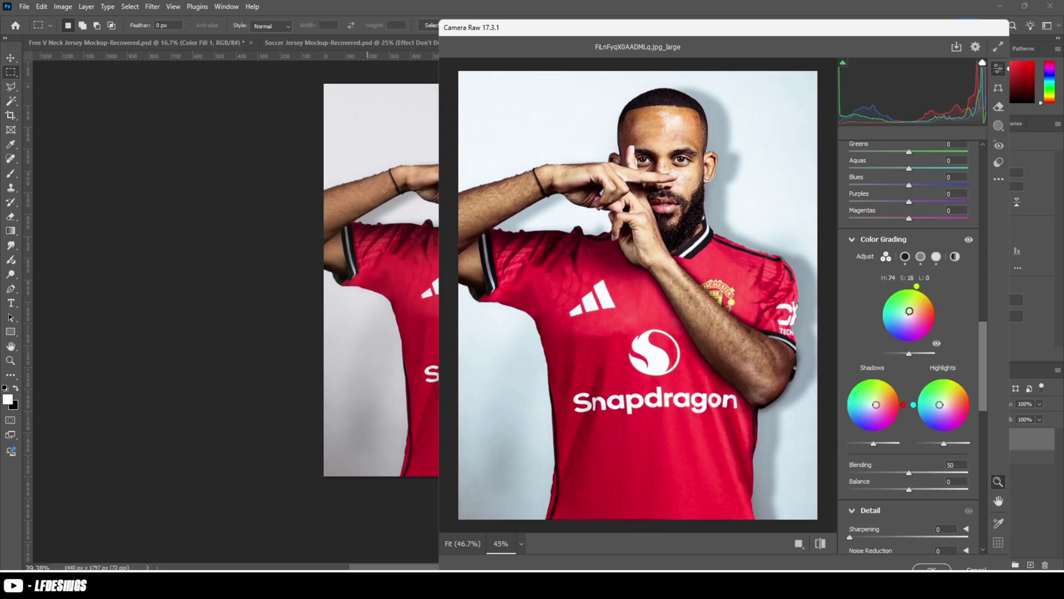
left_click_drag(908, 313, 911, 317)
- Compare the graded image with its unedited version and bring up the Calibration settings
left_click(821, 544)
left_click(820, 544)
scroll(882, 475, "down", 12)
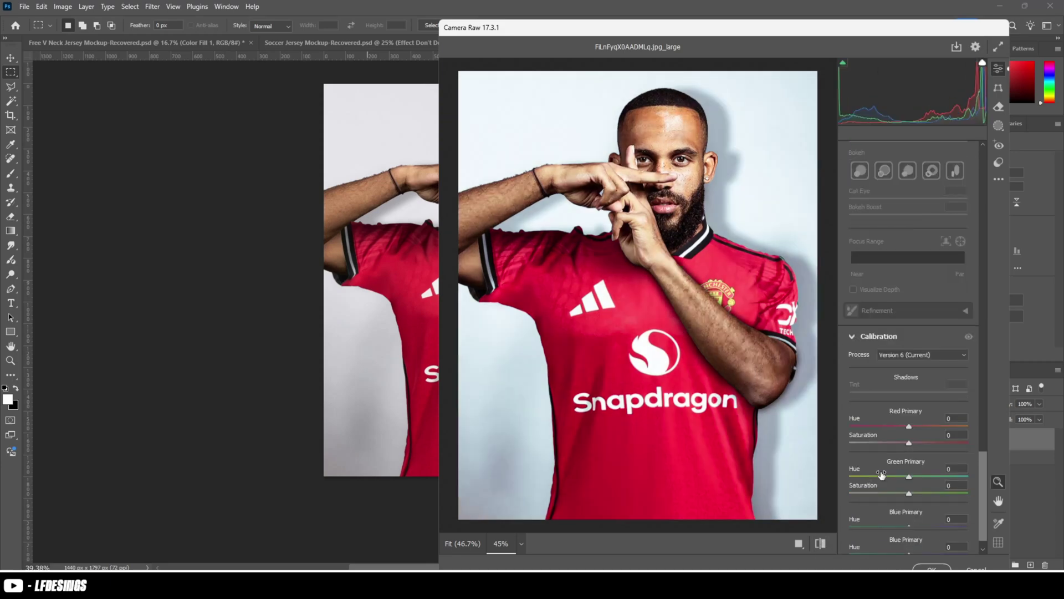